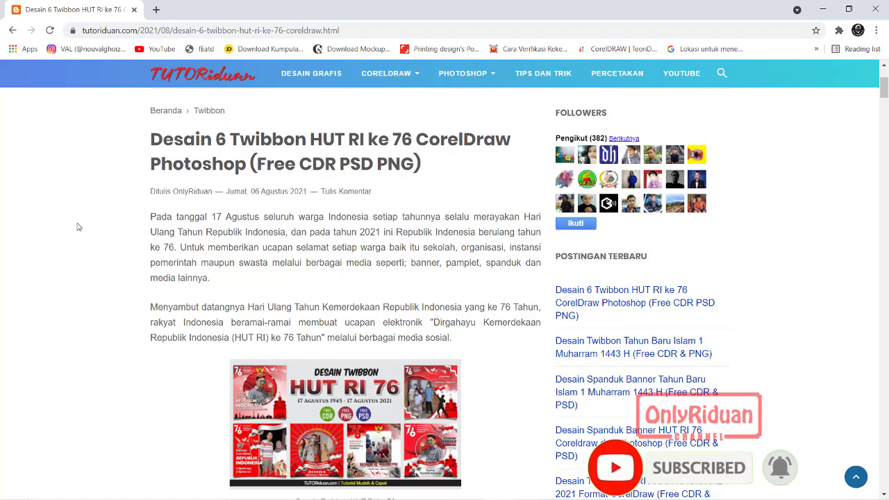
Scroll to 'Twibbon HUT RI 76 2021 - 01' and open its Twibbonize campaign page in a new tab
{"action": "scroll", "coordinate": [104, 236], "scroll_direction": "down", "scroll_amount": 3}
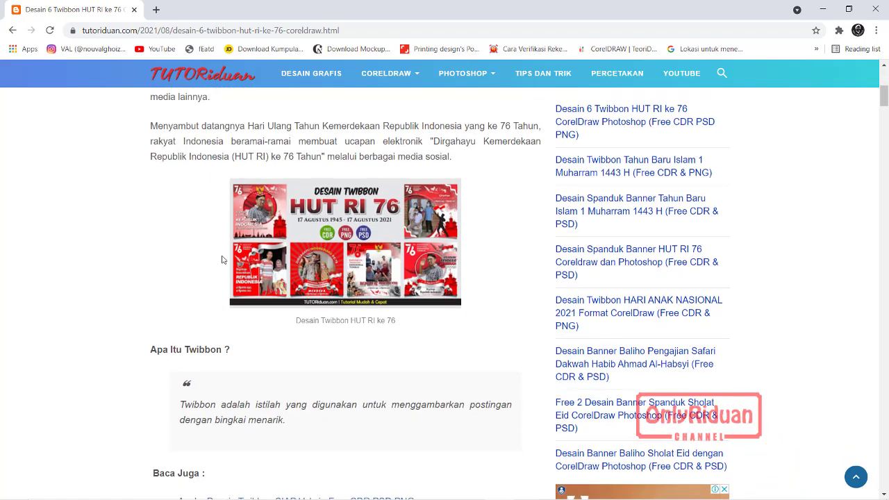
{"action": "scroll", "coordinate": [223, 260], "scroll_direction": "down", "scroll_amount": 4}
{"action": "scroll", "coordinate": [222, 260], "scroll_direction": "down", "scroll_amount": 2}
{"action": "scroll", "coordinate": [223, 260], "scroll_direction": "up", "scroll_amount": 2}
{"action": "scroll", "coordinate": [224, 261], "scroll_direction": "down", "scroll_amount": 2}
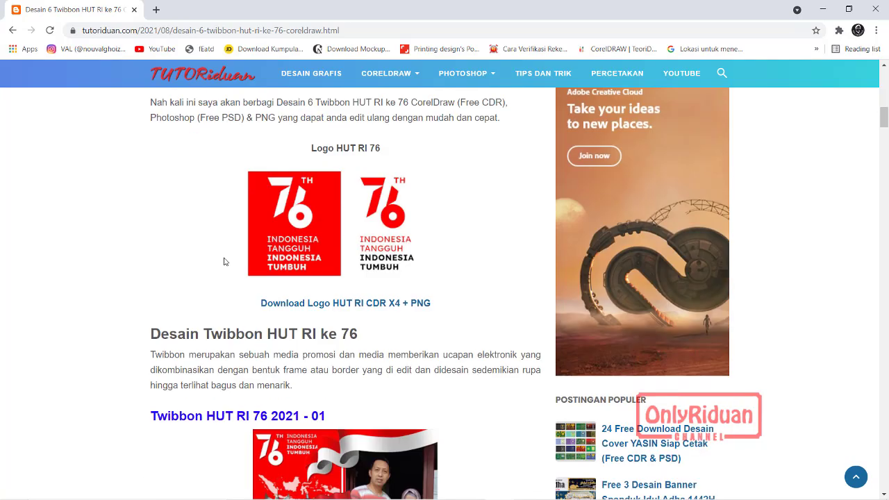
{"action": "scroll", "coordinate": [224, 261], "scroll_direction": "down", "scroll_amount": 2}
{"action": "scroll", "coordinate": [225, 260], "scroll_direction": "up", "scroll_amount": 1}
{"action": "scroll", "coordinate": [225, 260], "scroll_direction": "down", "scroll_amount": 2}
{"action": "scroll", "coordinate": [225, 263], "scroll_direction": "down", "scroll_amount": 1}
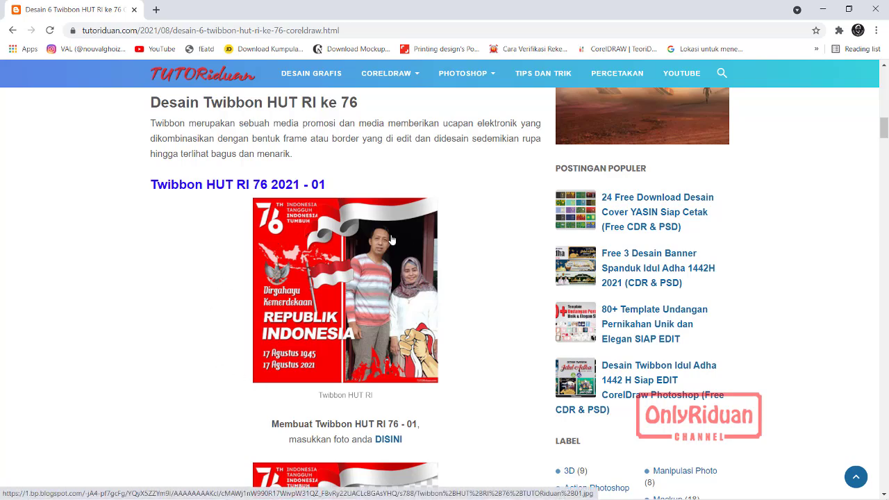
{"action": "scroll", "coordinate": [358, 311], "scroll_direction": "down", "scroll_amount": 1}
{"action": "scroll", "coordinate": [333, 298], "scroll_direction": "down", "scroll_amount": 1}
{"action": "scroll", "coordinate": [253, 273], "scroll_direction": "up", "scroll_amount": 1}
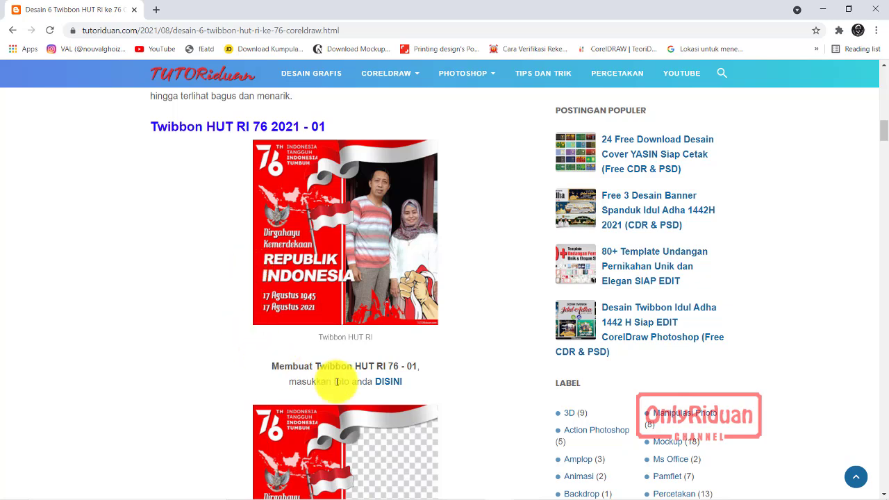
{"action": "left_click", "coordinate": [391, 383]}
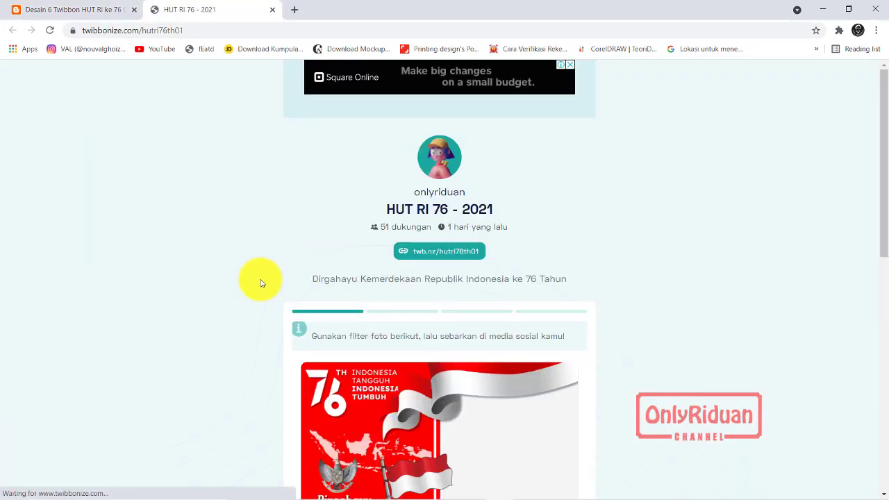
Load the couple's photo from D:\Twibbon HUT RI into the HUT RI 76 frame
{"action": "scroll", "coordinate": [262, 283], "scroll_direction": "down", "scroll_amount": 3}
{"action": "scroll", "coordinate": [261, 283], "scroll_direction": "down", "scroll_amount": 1}
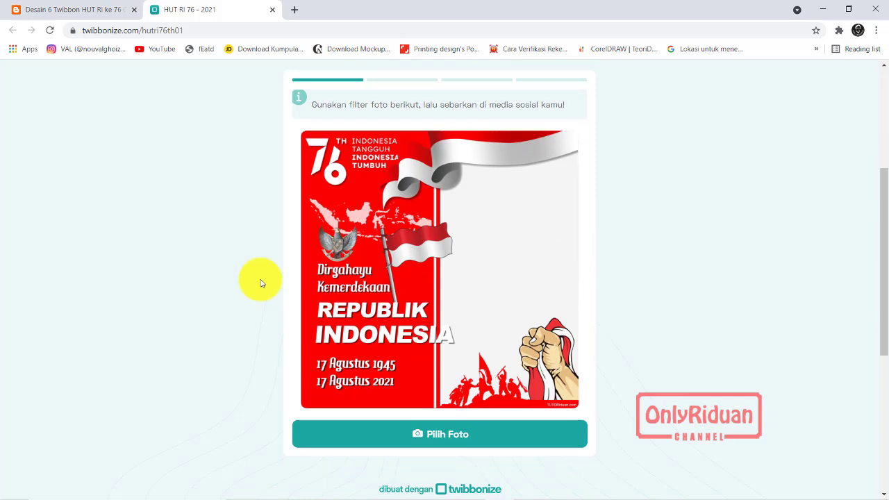
{"action": "scroll", "coordinate": [261, 283], "scroll_direction": "down", "scroll_amount": 1}
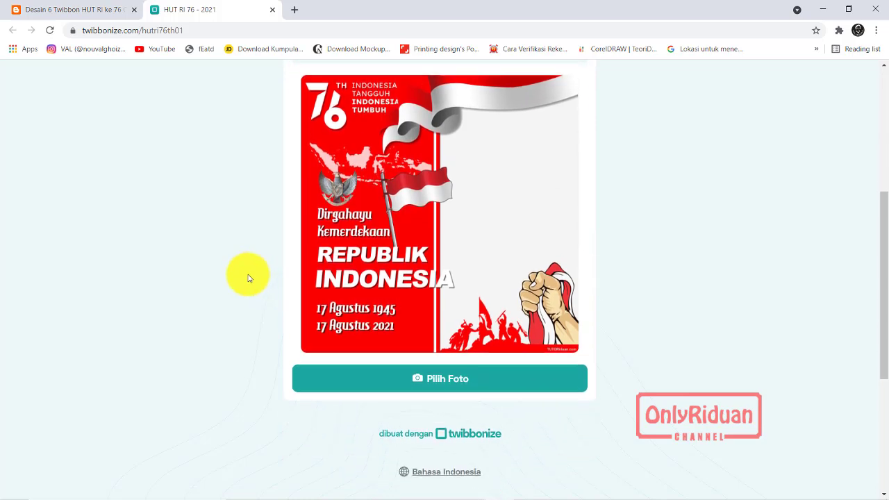
{"action": "left_click", "coordinate": [449, 380]}
{"action": "left_click", "coordinate": [225, 309]}
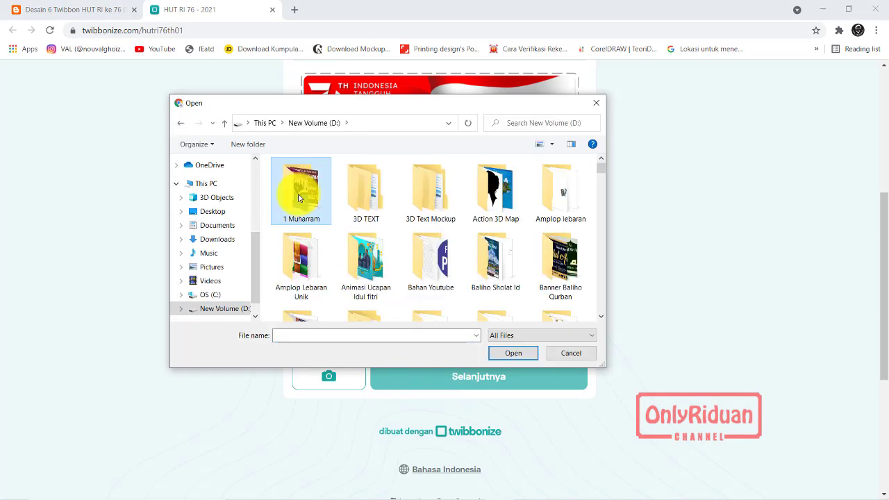
{"action": "double_click", "coordinate": [436, 281]}
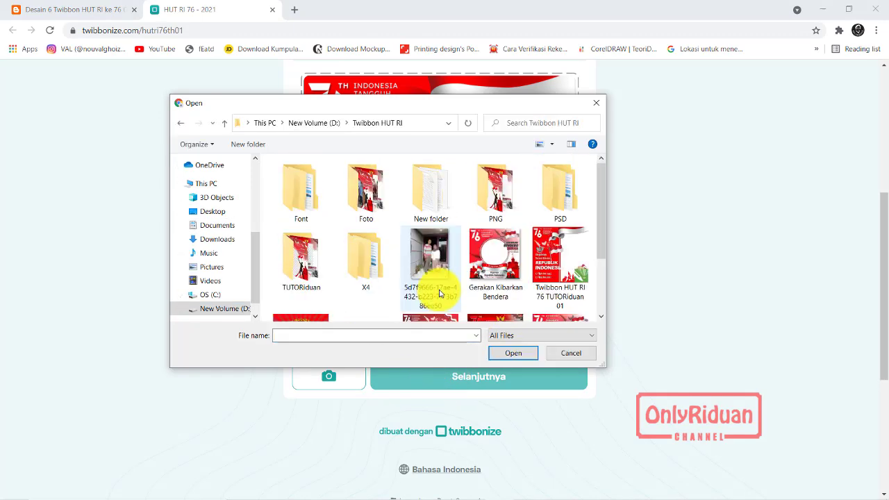
{"action": "left_click", "coordinate": [430, 258]}
{"action": "left_click", "coordinate": [514, 353]}
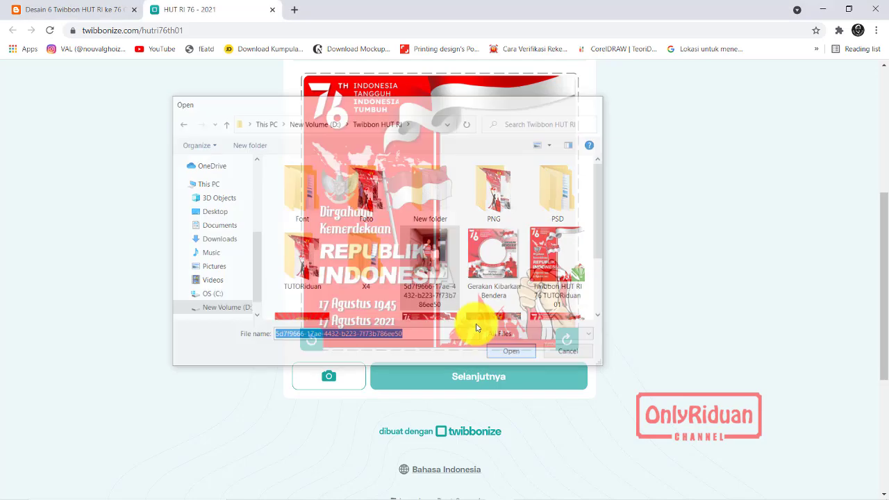
Drag and zoom the photo so both people fit beside the red panel
{"action": "left_click_drag", "start_coordinate": [472, 316], "coordinate": [530, 217]}
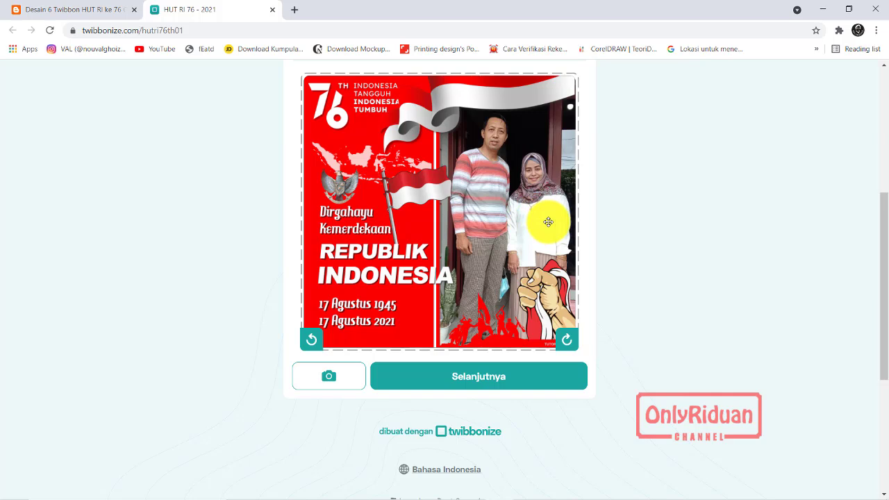
{"action": "scroll", "coordinate": [550, 224], "scroll_direction": "up", "scroll_amount": 3}
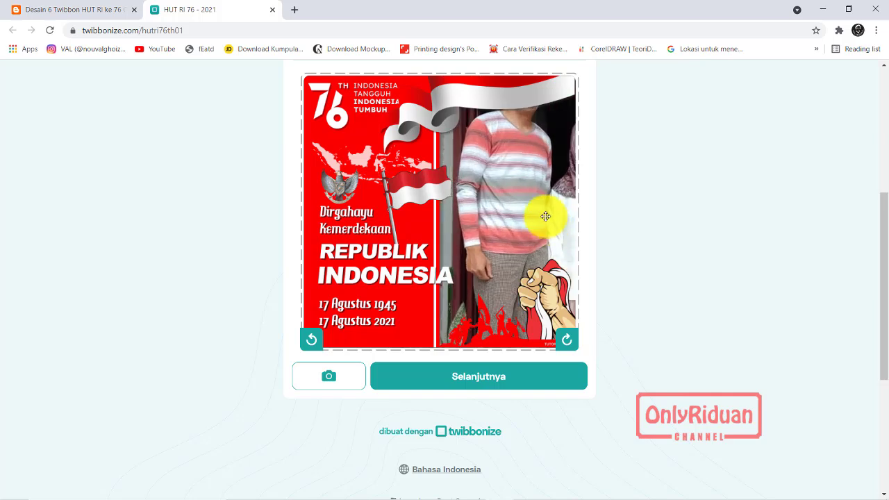
{"action": "scroll", "coordinate": [528, 225], "scroll_direction": "down", "scroll_amount": 1}
{"action": "scroll", "coordinate": [504, 238], "scroll_direction": "down", "scroll_amount": 1}
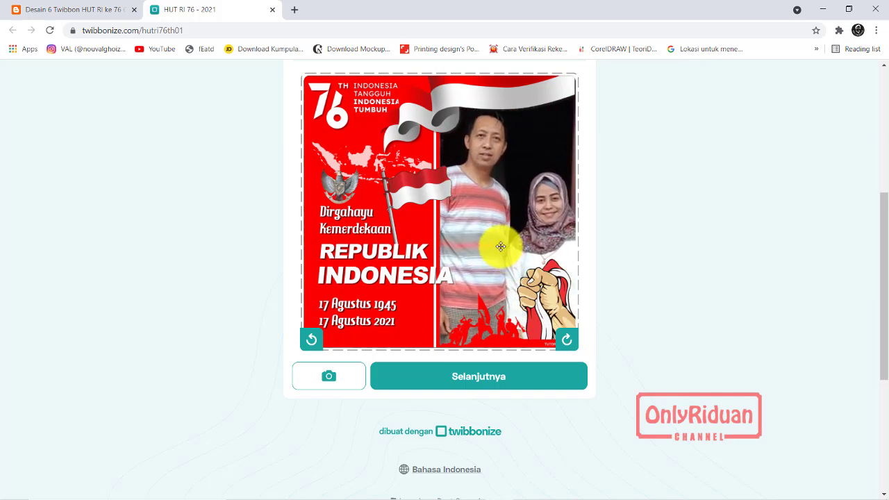
{"action": "scroll", "coordinate": [502, 243], "scroll_direction": "down", "scroll_amount": 1}
{"action": "scroll", "coordinate": [512, 234], "scroll_direction": "up", "scroll_amount": 1}
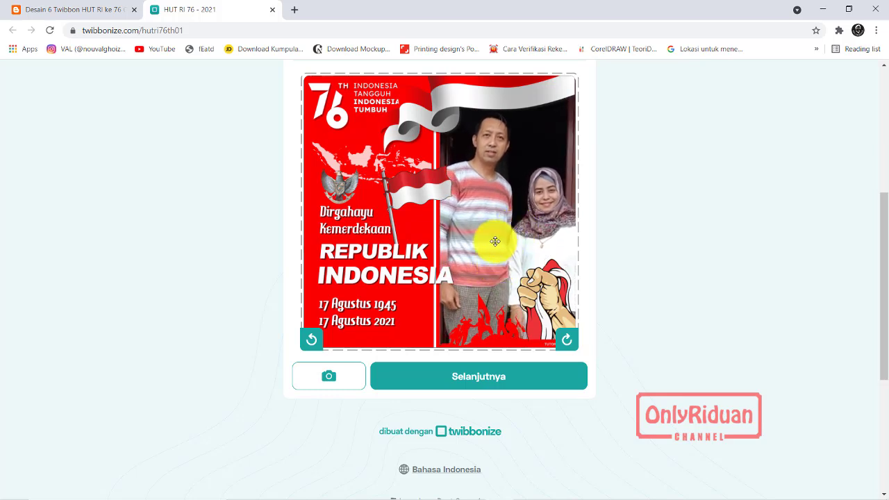
Continue to the preview and download the finished twibbon photo as a JPG
{"action": "left_click", "coordinate": [482, 383]}
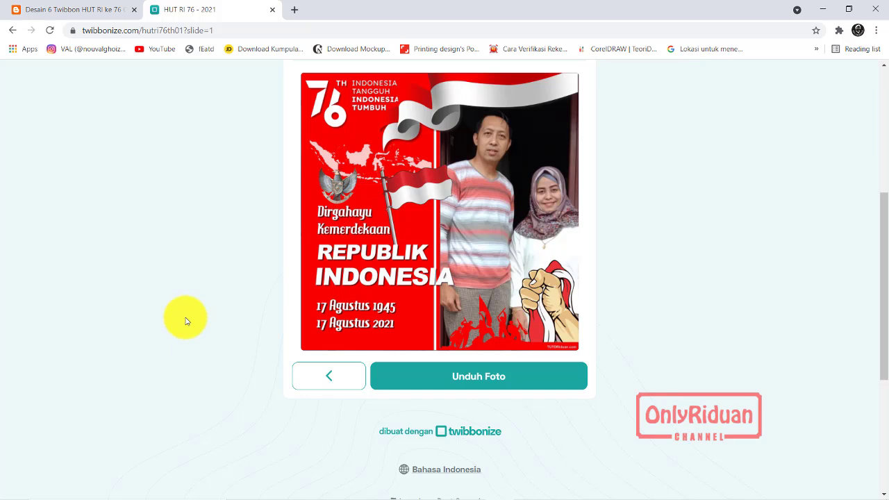
{"action": "left_click", "coordinate": [467, 377]}
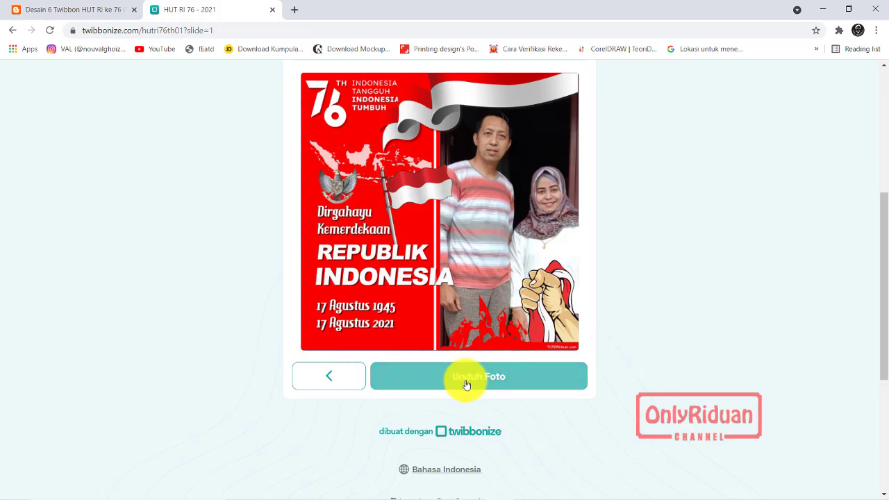
{"action": "left_click", "coordinate": [486, 386]}
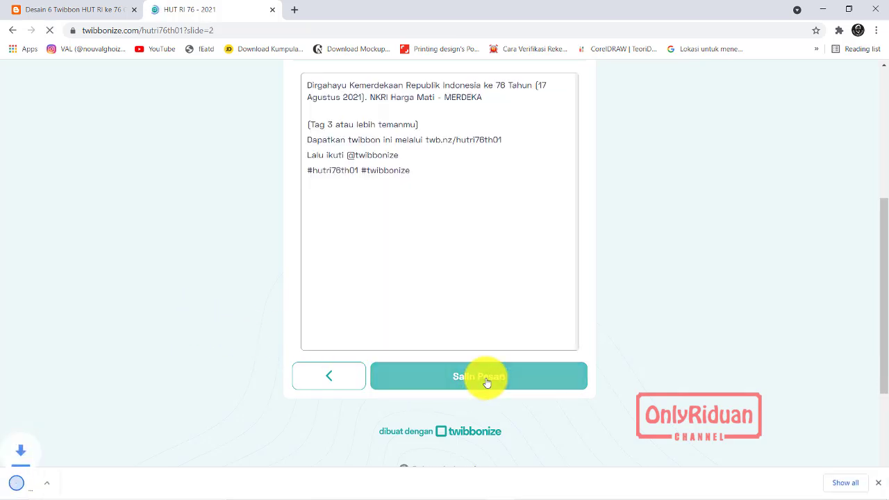
Check the downloaded JPG in Photos, then close the viewer and the Twibbonize tab
{"action": "left_click", "coordinate": [59, 485]}
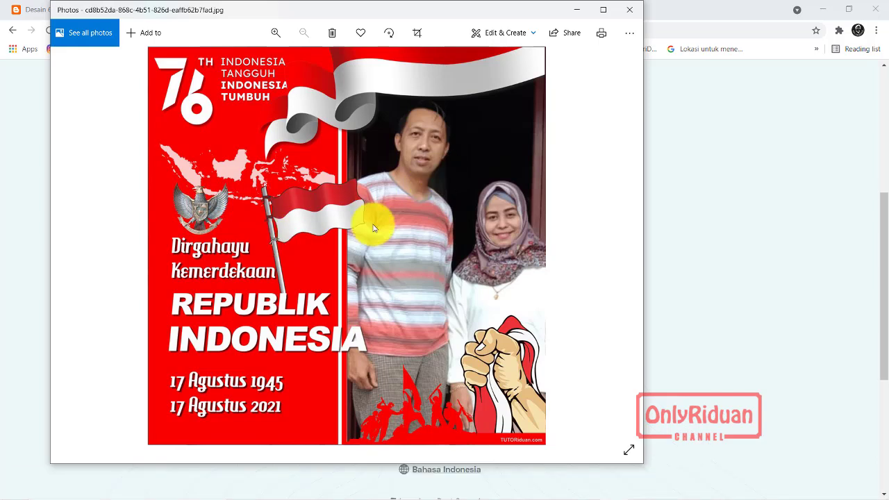
{"action": "left_click", "coordinate": [629, 10]}
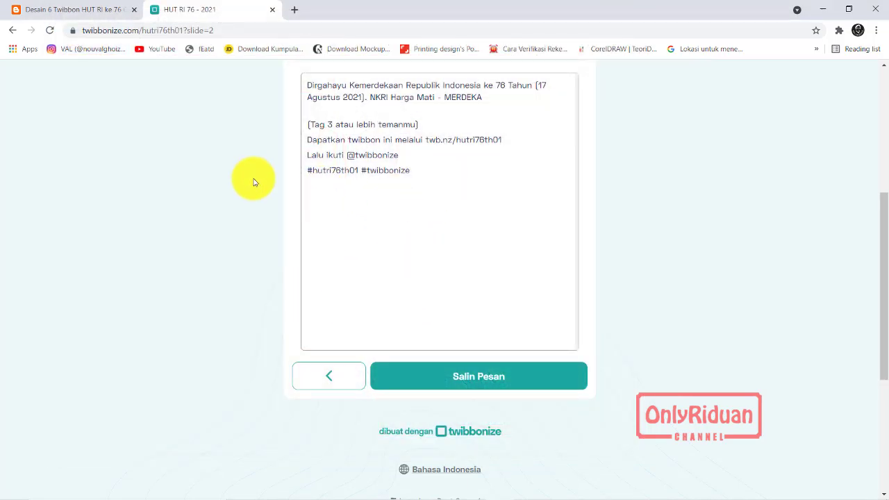
{"action": "left_click", "coordinate": [273, 10]}
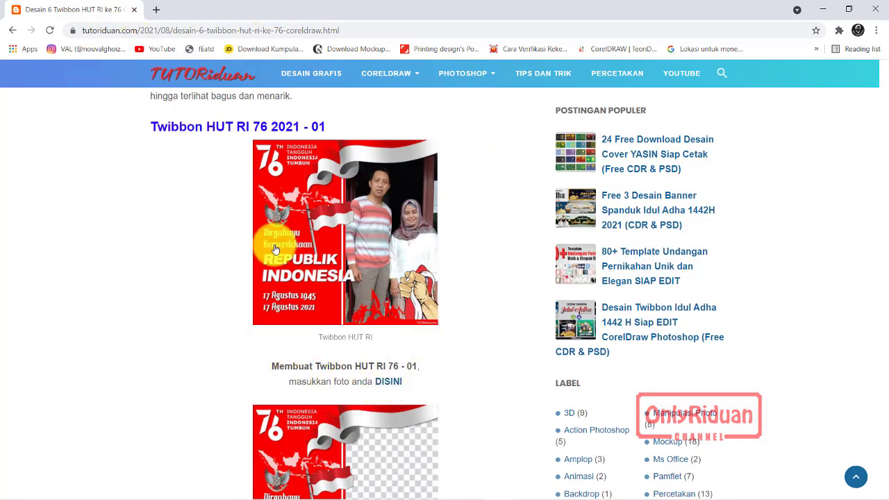
{"action": "scroll", "coordinate": [307, 248], "scroll_direction": "down", "scroll_amount": 3}
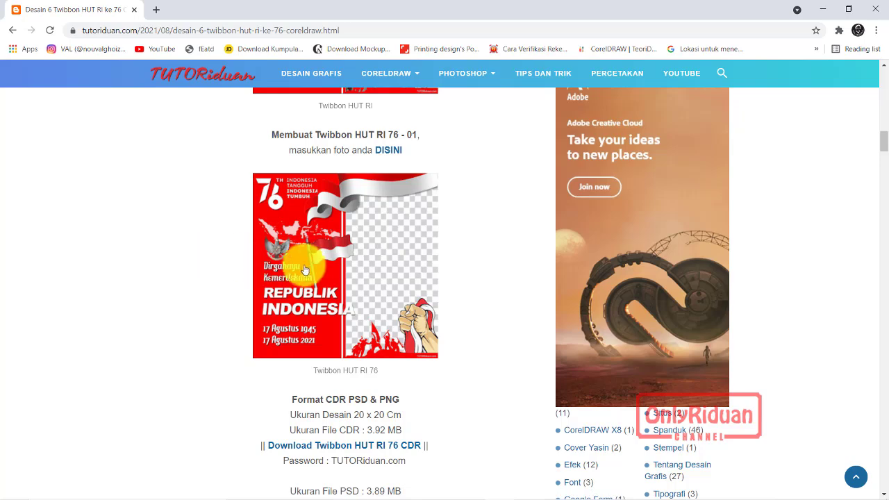
{"action": "scroll", "coordinate": [306, 274], "scroll_direction": "down", "scroll_amount": 2}
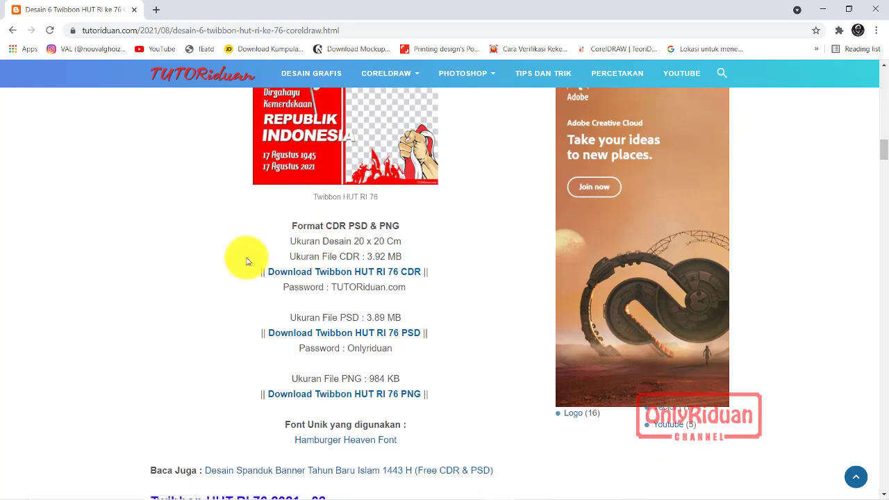
{"action": "scroll", "coordinate": [216, 259], "scroll_direction": "down", "scroll_amount": 1}
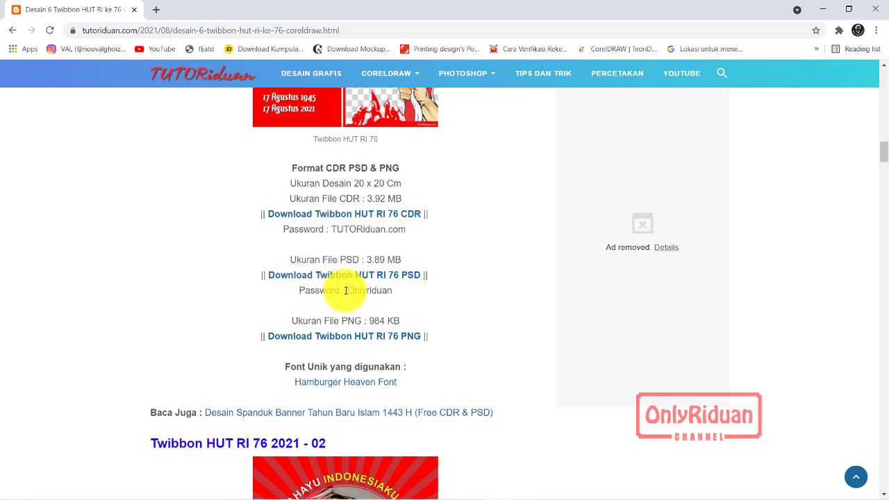
{"action": "scroll", "coordinate": [377, 287], "scroll_direction": "down", "scroll_amount": 2}
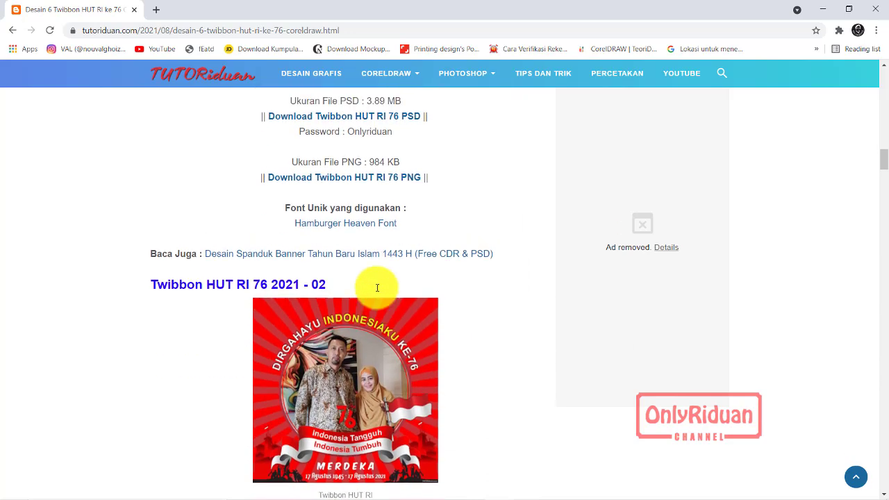
{"action": "scroll", "coordinate": [377, 288], "scroll_direction": "up", "scroll_amount": 1}
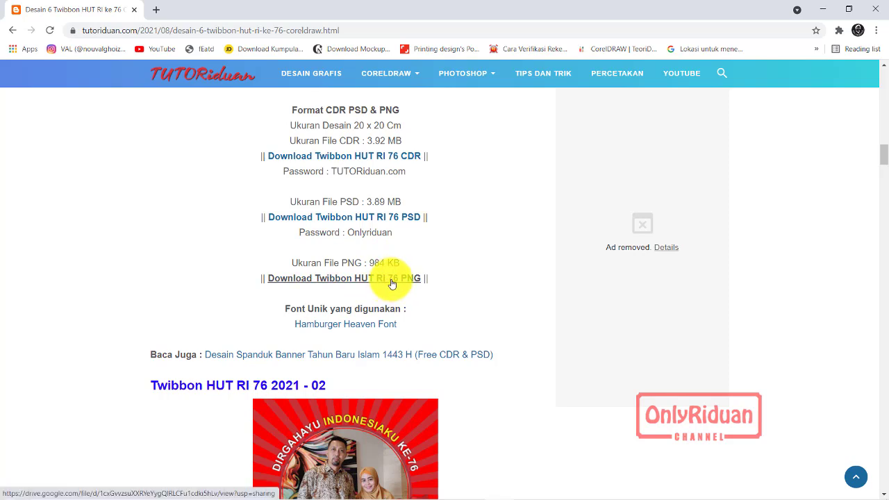
{"action": "scroll", "coordinate": [420, 259], "scroll_direction": "down", "scroll_amount": 1}
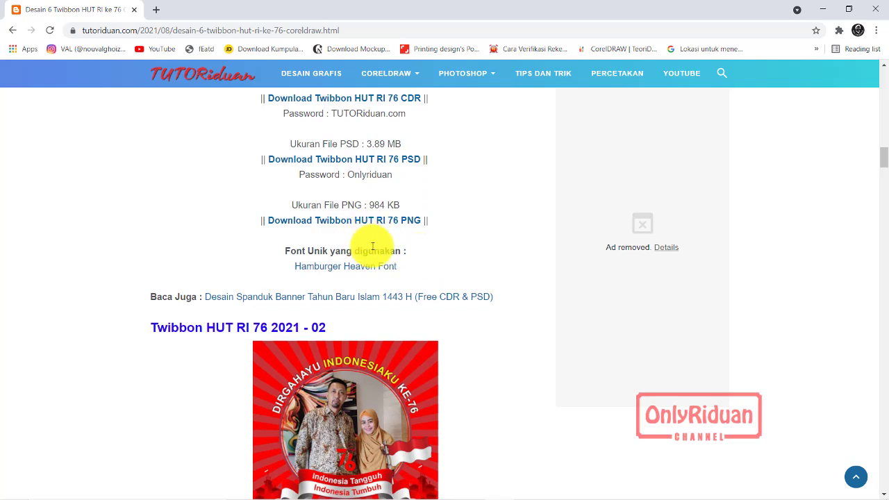
{"action": "scroll", "coordinate": [386, 244], "scroll_direction": "up", "scroll_amount": 5}
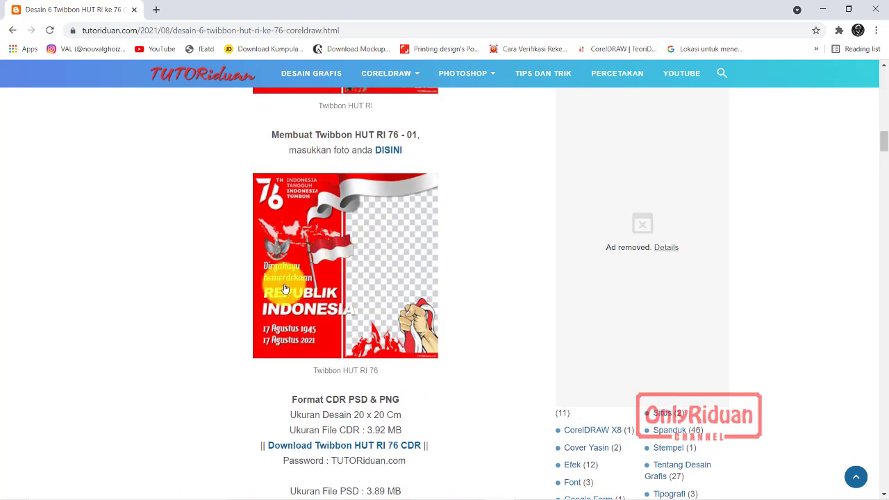
{"action": "scroll", "coordinate": [383, 298], "scroll_direction": "down", "scroll_amount": 4}
{"action": "scroll", "coordinate": [390, 294], "scroll_direction": "down", "scroll_amount": 3}
{"action": "scroll", "coordinate": [334, 268], "scroll_direction": "up", "scroll_amount": 2}
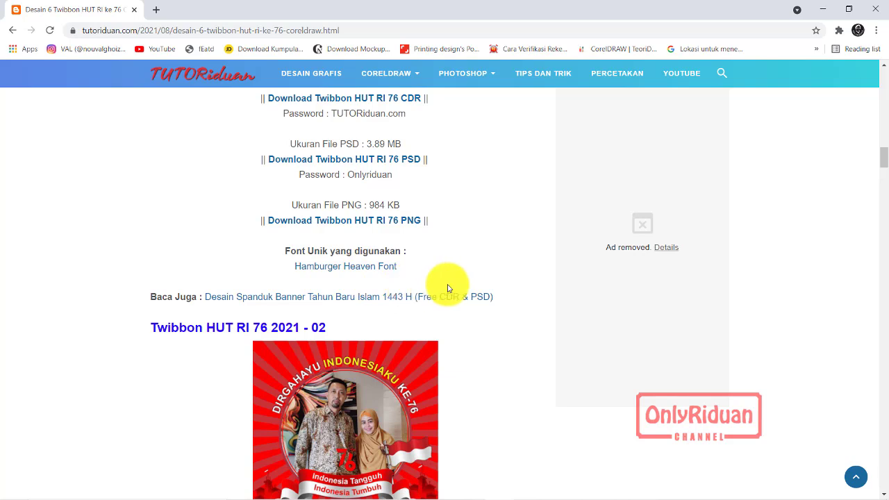
Download the Hamburger Heaven font zip from DaFont, then close that tab
{"action": "left_click", "coordinate": [364, 268]}
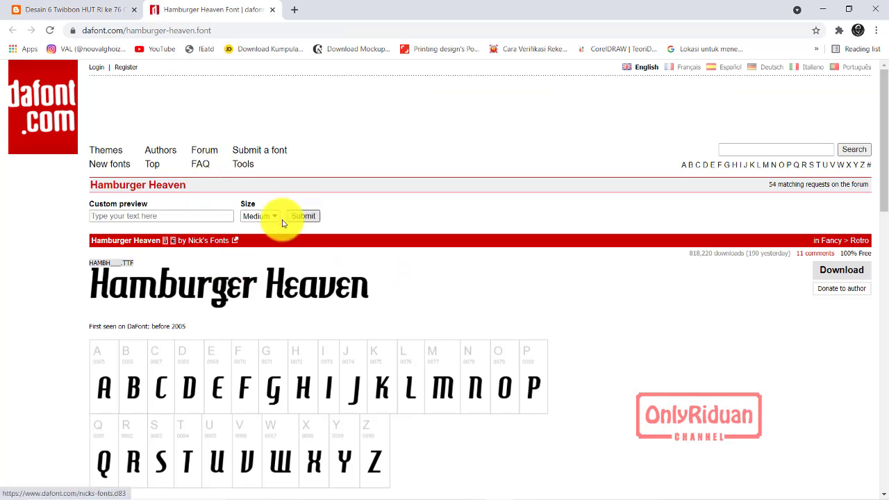
{"action": "left_click", "coordinate": [842, 273]}
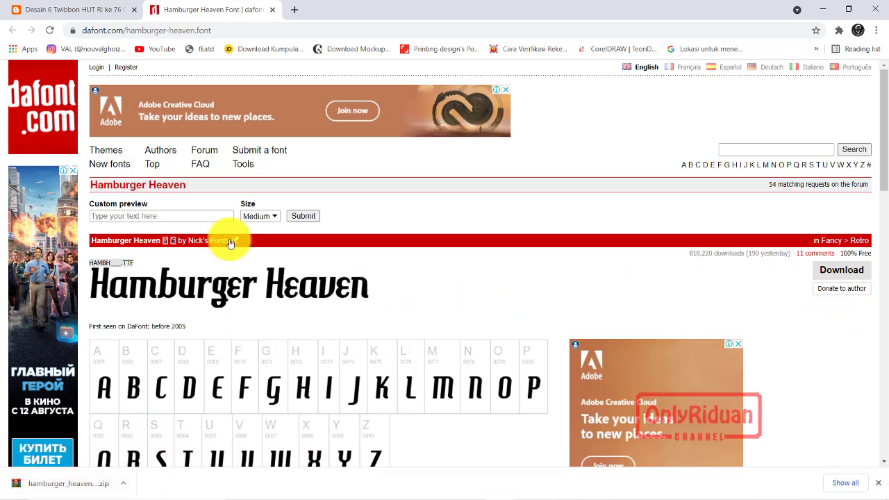
{"action": "left_click", "coordinate": [879, 484]}
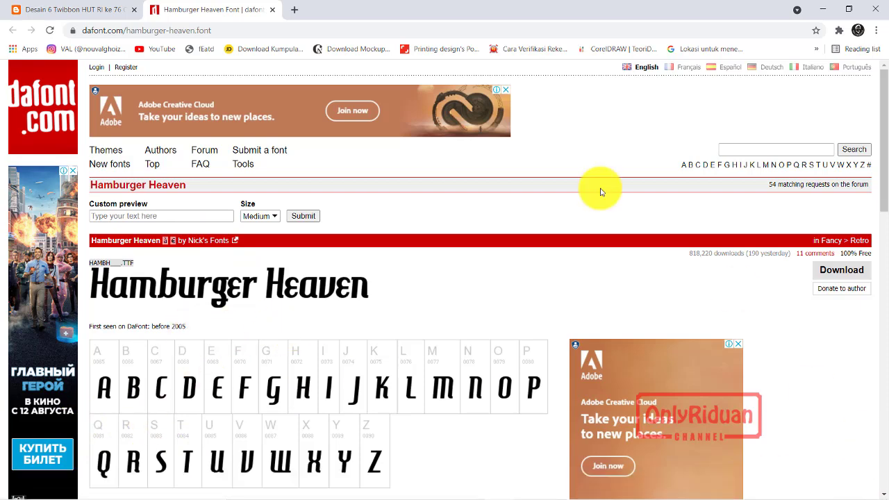
{"action": "left_click", "coordinate": [273, 10]}
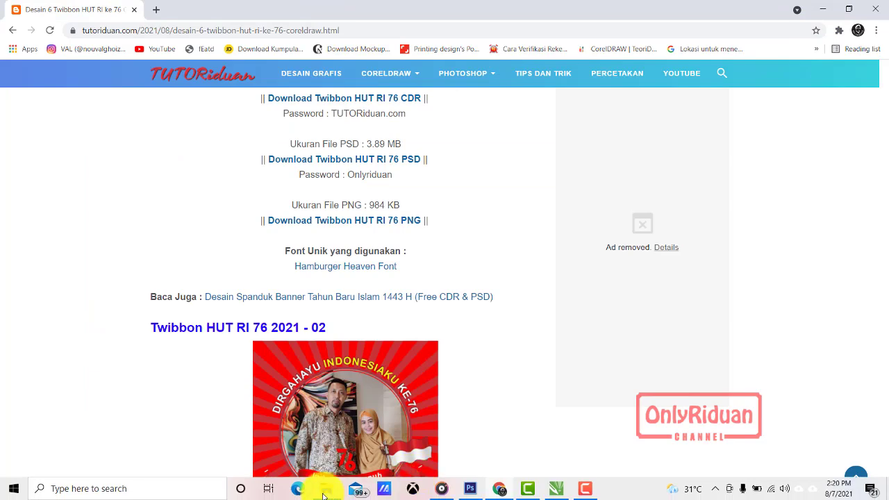
Extract the hamburger_heaven zip inside the Twibbon HUT RI Font folder
{"action": "left_click", "coordinate": [327, 488]}
{"action": "double_click", "coordinate": [287, 192]}
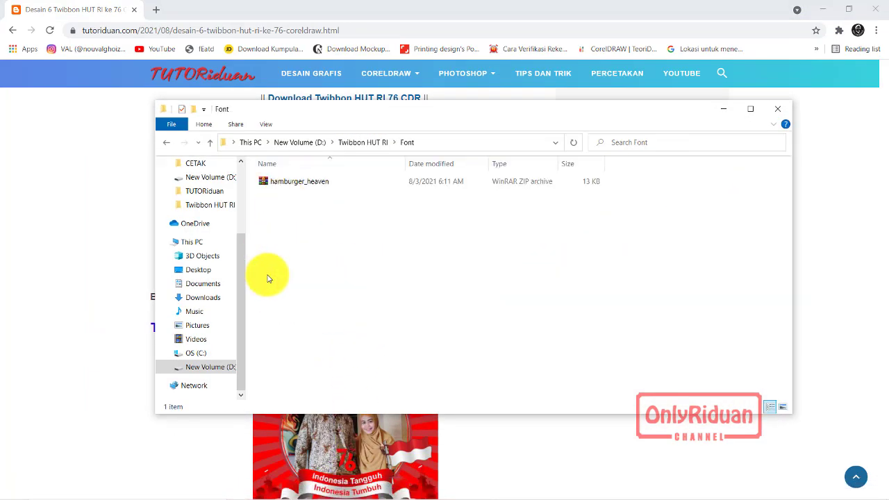
{"action": "left_click_drag", "start_coordinate": [324, 110], "coordinate": [309, 154]}
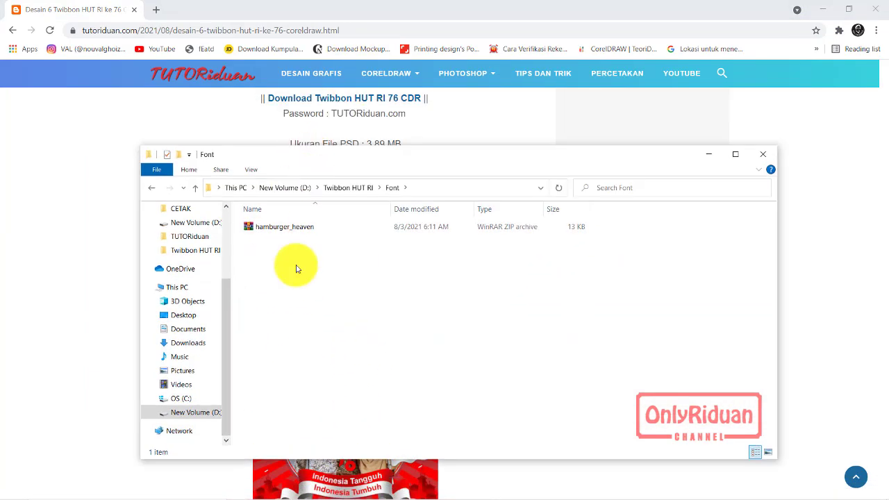
{"action": "right_click", "coordinate": [278, 226]}
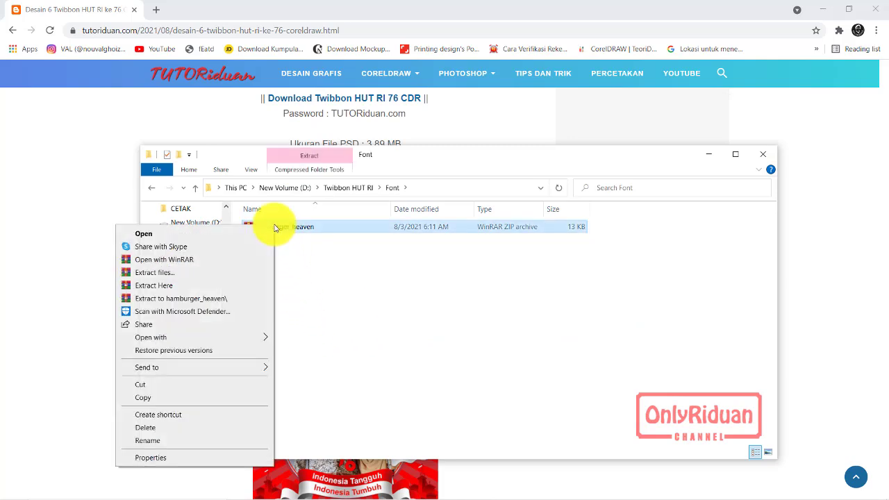
{"action": "left_click", "coordinate": [166, 286]}
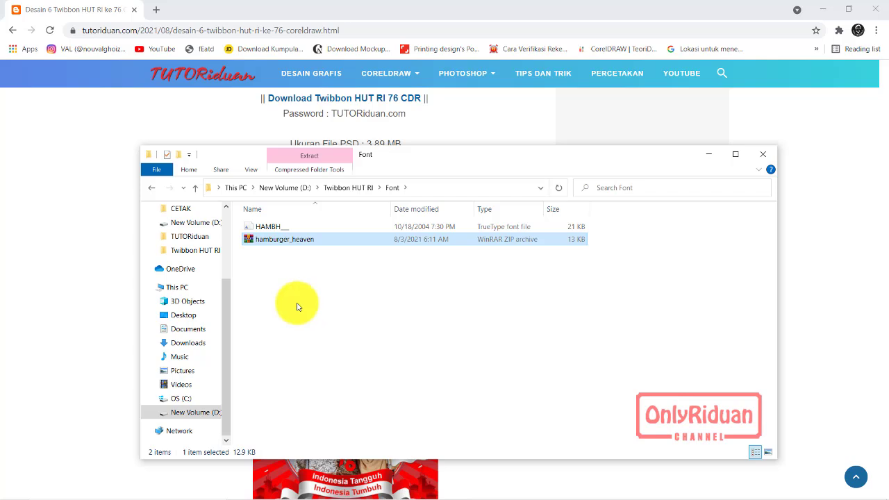
Install the extracted HAMBH font file
{"action": "right_click", "coordinate": [264, 225]}
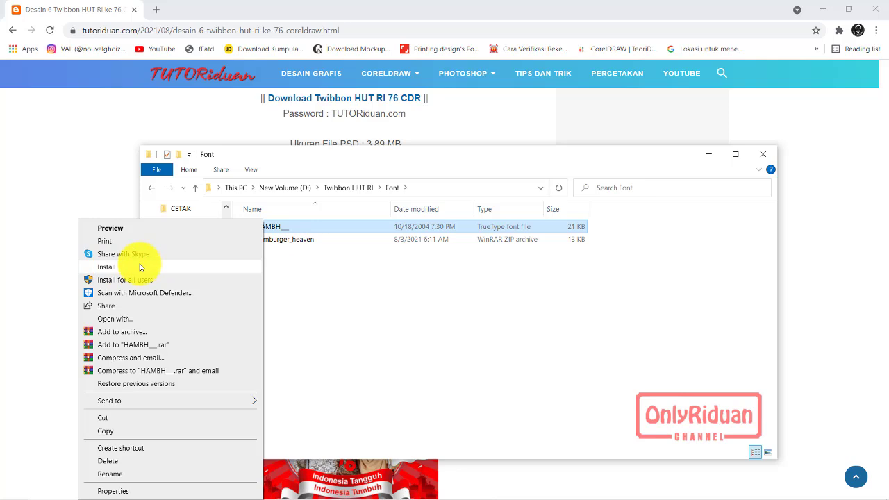
{"action": "left_click", "coordinate": [140, 268]}
{"action": "right_click", "coordinate": [271, 225]}
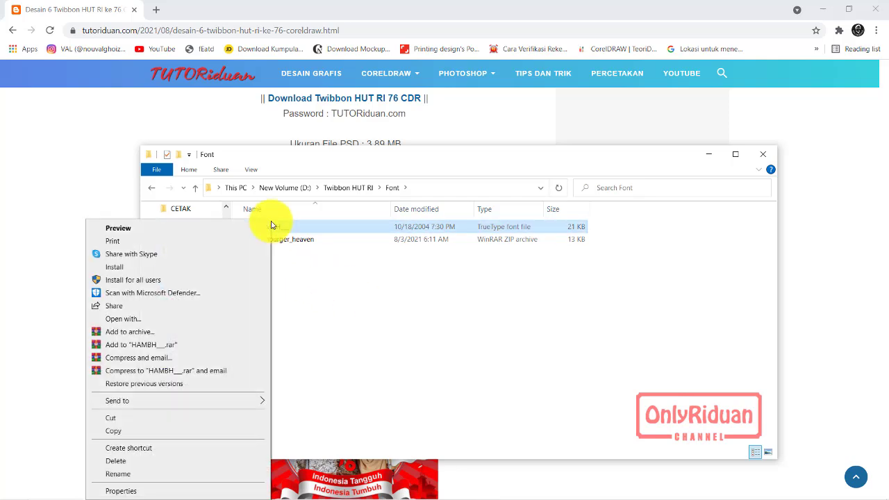
{"action": "left_click", "coordinate": [134, 269]}
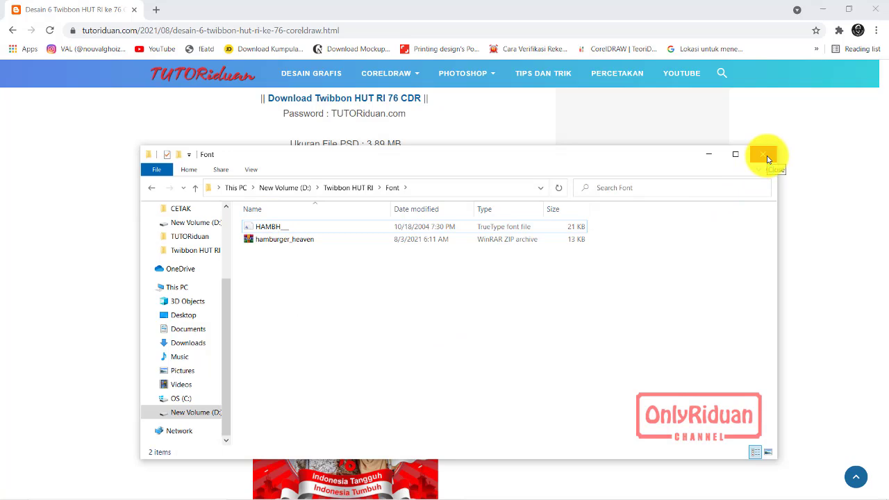
Close the Font folder and scroll the blog past designs 02–04 to Twibbon HUT RI 76 2021 - 05
{"action": "left_click", "coordinate": [768, 159]}
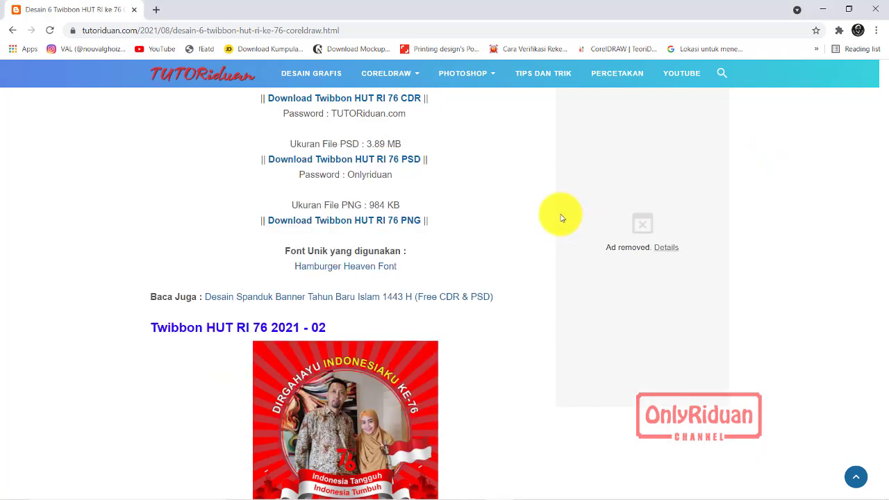
{"action": "scroll", "coordinate": [461, 272], "scroll_direction": "down", "scroll_amount": 3}
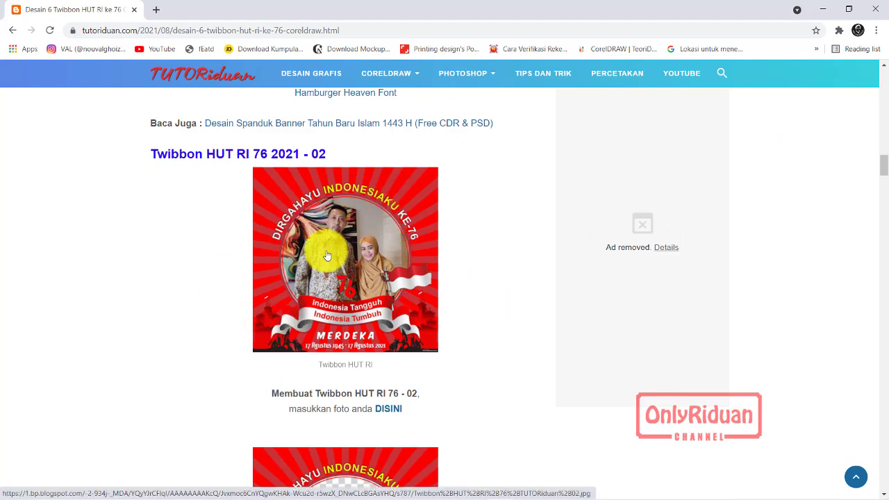
{"action": "scroll", "coordinate": [302, 266], "scroll_direction": "down", "scroll_amount": 3}
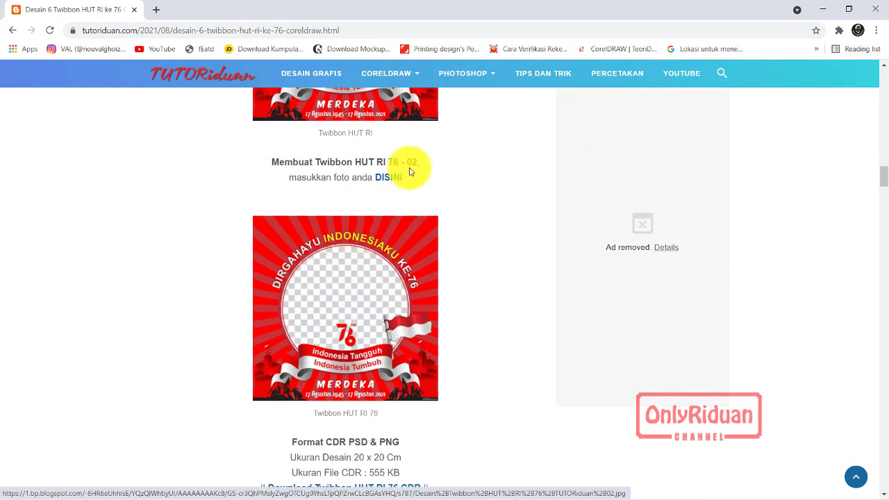
{"action": "scroll", "coordinate": [460, 242], "scroll_direction": "down", "scroll_amount": 1}
{"action": "scroll", "coordinate": [399, 282], "scroll_direction": "down", "scroll_amount": 1}
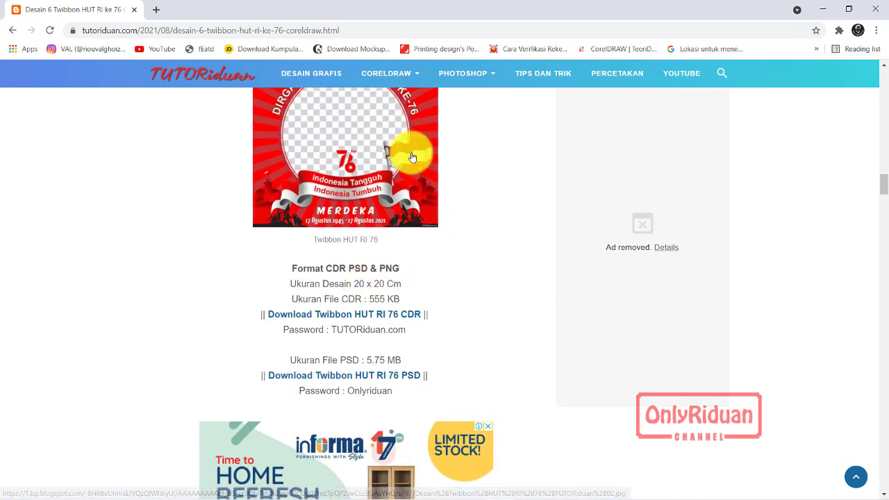
{"action": "scroll", "coordinate": [362, 250], "scroll_direction": "down", "scroll_amount": 1}
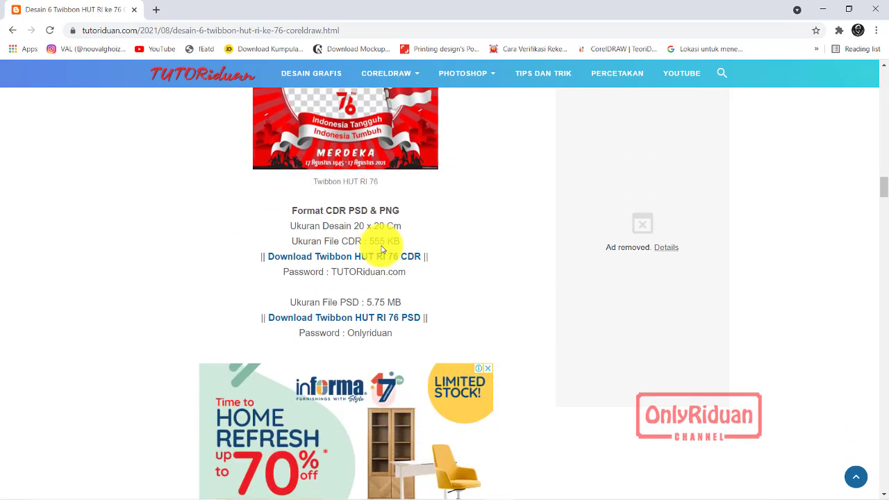
{"action": "scroll", "coordinate": [381, 246], "scroll_direction": "down", "scroll_amount": 2}
{"action": "scroll", "coordinate": [381, 246], "scroll_direction": "down", "scroll_amount": 2}
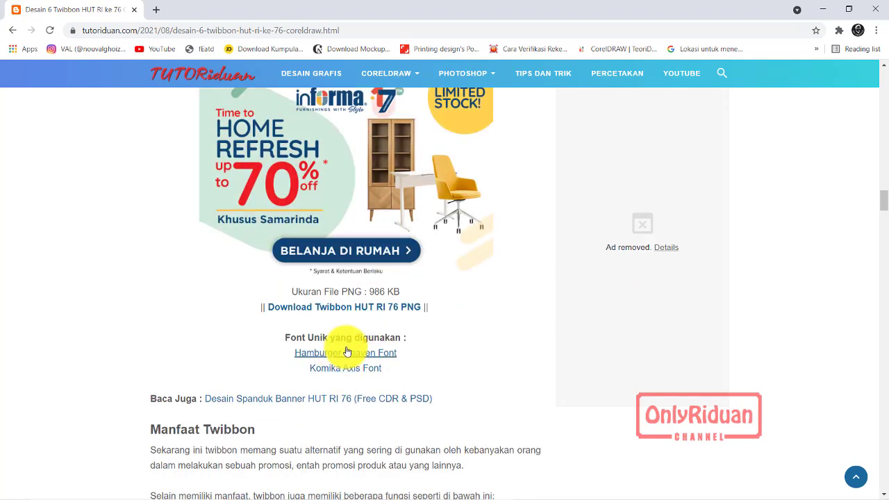
{"action": "scroll", "coordinate": [350, 374], "scroll_direction": "up", "scroll_amount": 1}
{"action": "scroll", "coordinate": [387, 357], "scroll_direction": "up", "scroll_amount": 4}
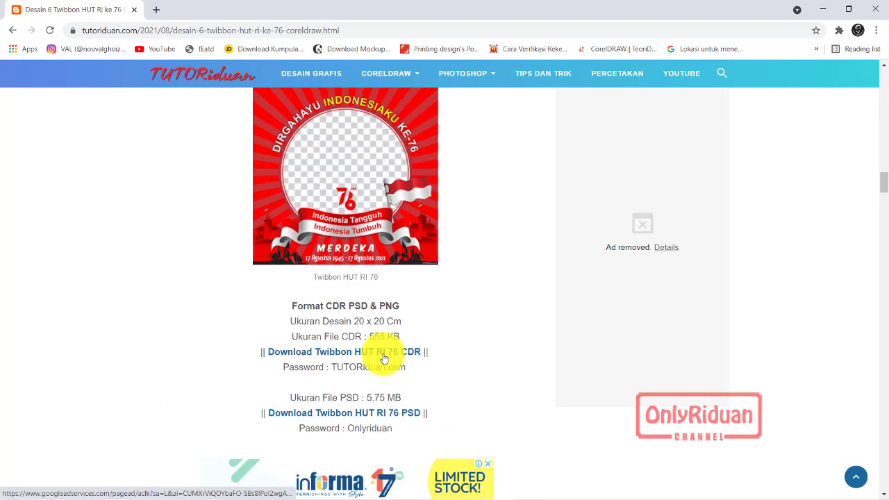
{"action": "scroll", "coordinate": [383, 357], "scroll_direction": "down", "scroll_amount": 1}
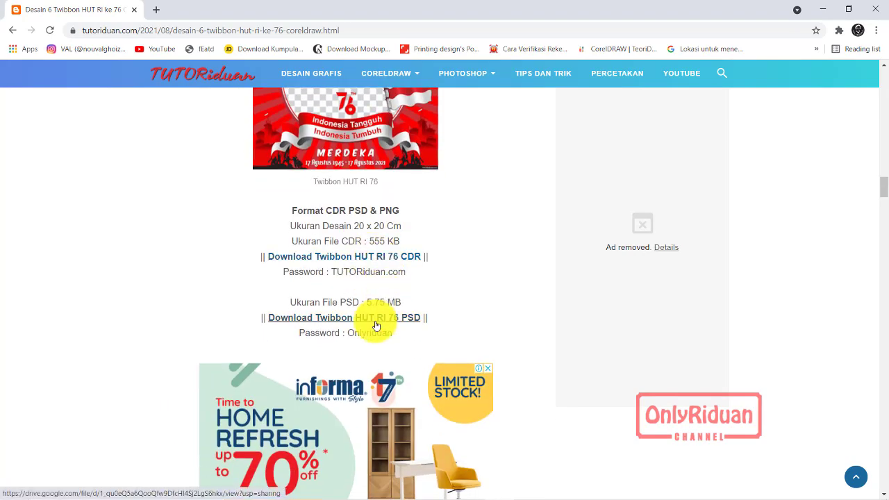
{"action": "scroll", "coordinate": [407, 324], "scroll_direction": "down", "scroll_amount": 1}
{"action": "scroll", "coordinate": [405, 306], "scroll_direction": "down", "scroll_amount": 4}
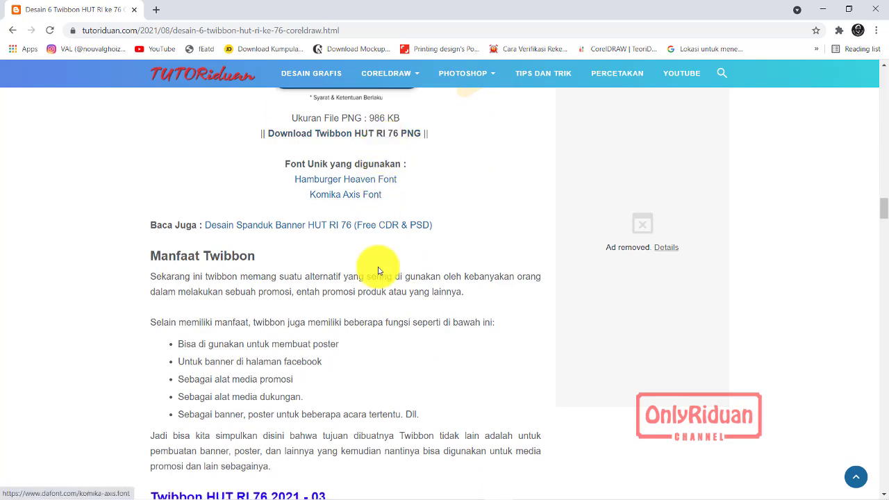
{"action": "scroll", "coordinate": [382, 296], "scroll_direction": "down", "scroll_amount": 1}
{"action": "scroll", "coordinate": [386, 304], "scroll_direction": "up", "scroll_amount": 1}
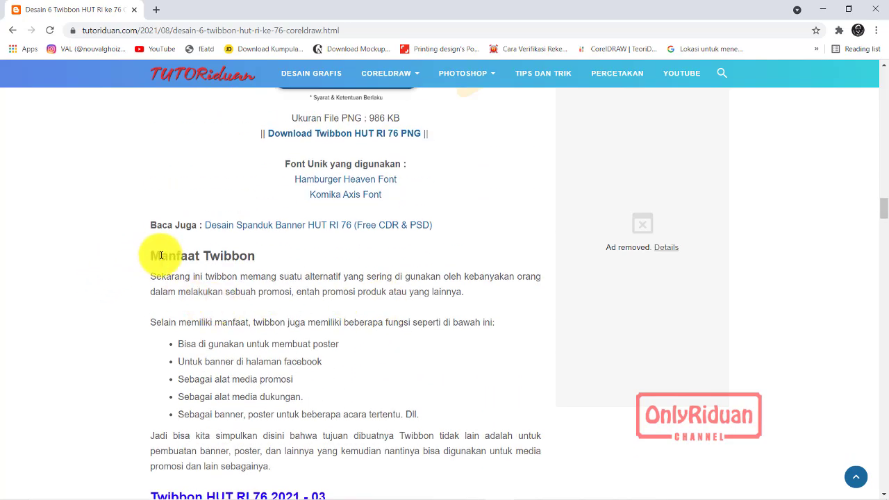
{"action": "scroll", "coordinate": [422, 377], "scroll_direction": "down", "scroll_amount": 1}
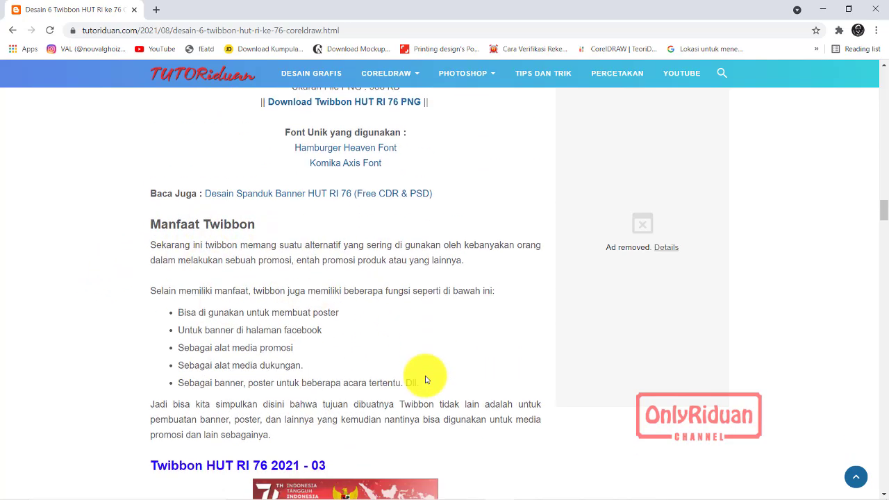
{"action": "scroll", "coordinate": [419, 320], "scroll_direction": "down", "scroll_amount": 4}
{"action": "scroll", "coordinate": [420, 318], "scroll_direction": "up", "scroll_amount": 1}
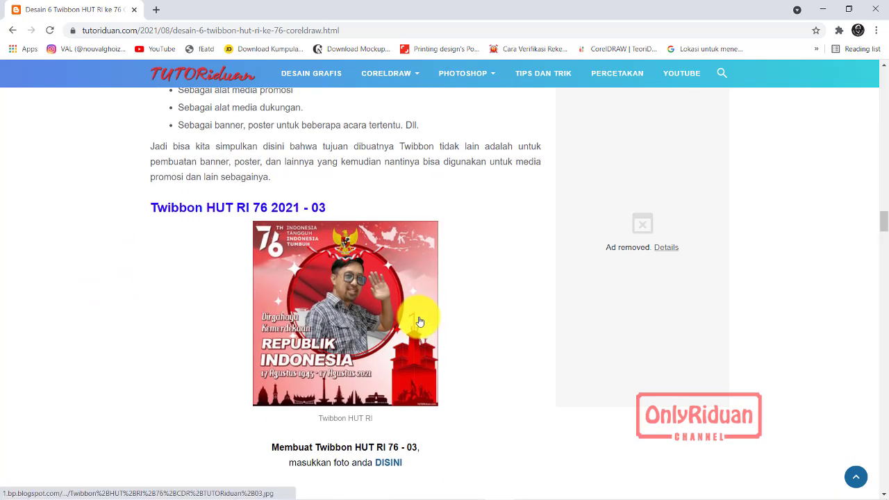
{"action": "scroll", "coordinate": [421, 317], "scroll_direction": "down", "scroll_amount": 3}
{"action": "scroll", "coordinate": [403, 306], "scroll_direction": "up", "scroll_amount": 2}
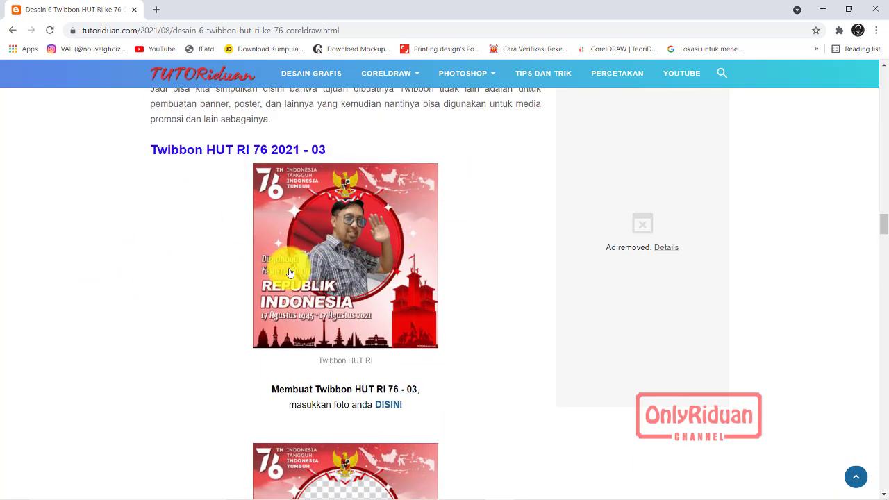
{"action": "scroll", "coordinate": [350, 275], "scroll_direction": "down", "scroll_amount": 3}
{"action": "scroll", "coordinate": [350, 270], "scroll_direction": "down", "scroll_amount": 1}
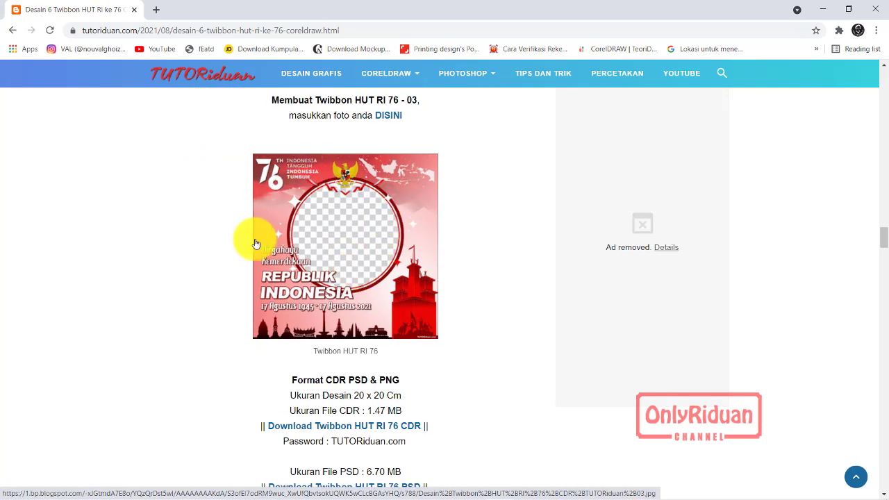
{"action": "scroll", "coordinate": [323, 295], "scroll_direction": "down", "scroll_amount": 1}
{"action": "scroll", "coordinate": [383, 294], "scroll_direction": "down", "scroll_amount": 2}
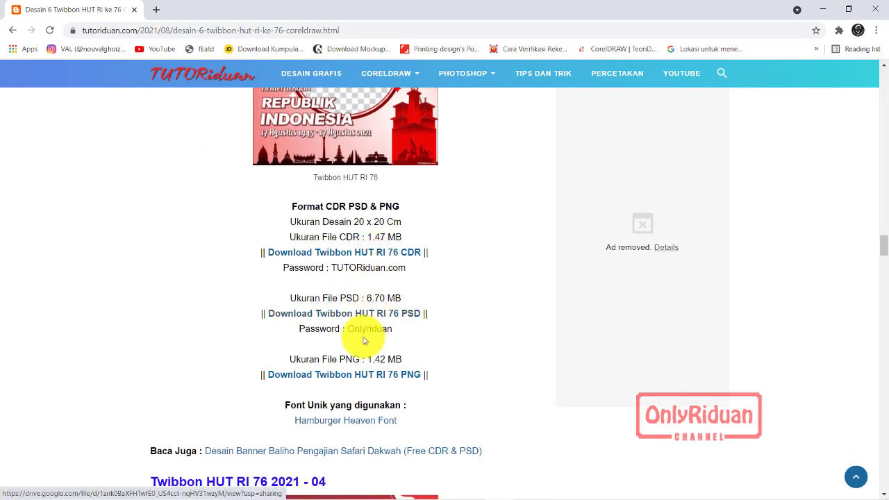
{"action": "scroll", "coordinate": [362, 347], "scroll_direction": "down", "scroll_amount": 5}
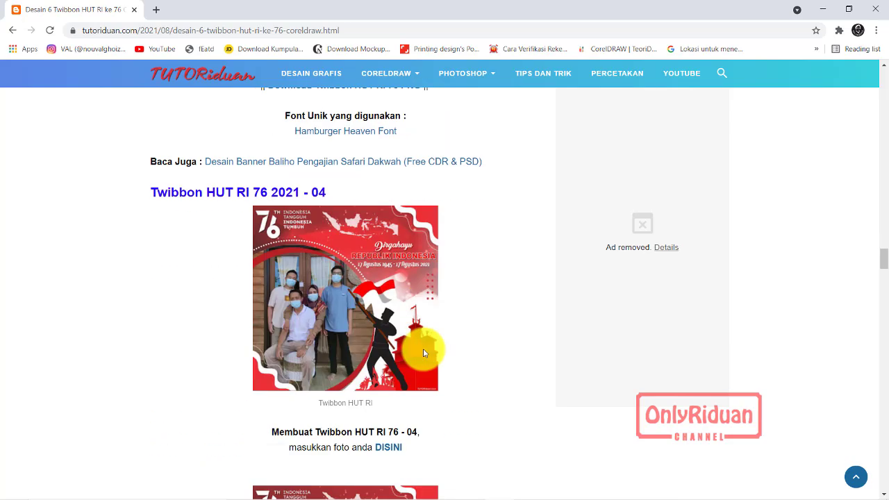
{"action": "scroll", "coordinate": [357, 252], "scroll_direction": "down", "scroll_amount": 4}
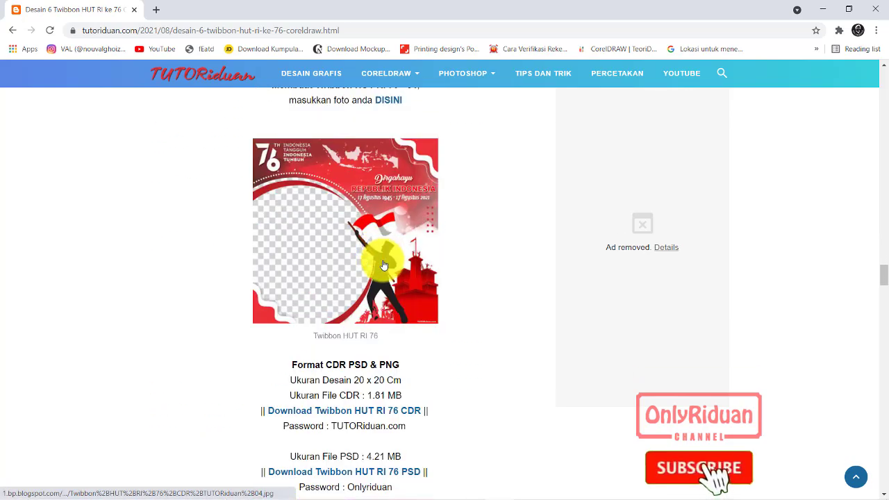
{"action": "scroll", "coordinate": [362, 278], "scroll_direction": "down", "scroll_amount": 2}
{"action": "scroll", "coordinate": [348, 280], "scroll_direction": "down", "scroll_amount": 3}
{"action": "scroll", "coordinate": [367, 256], "scroll_direction": "down", "scroll_amount": 2}
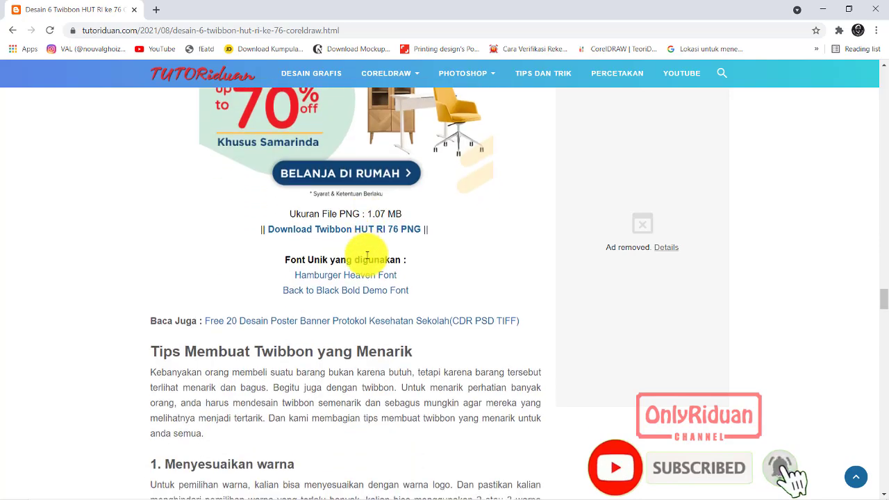
{"action": "scroll", "coordinate": [377, 304], "scroll_direction": "down", "scroll_amount": 4}
{"action": "scroll", "coordinate": [379, 305], "scroll_direction": "down", "scroll_amount": 3}
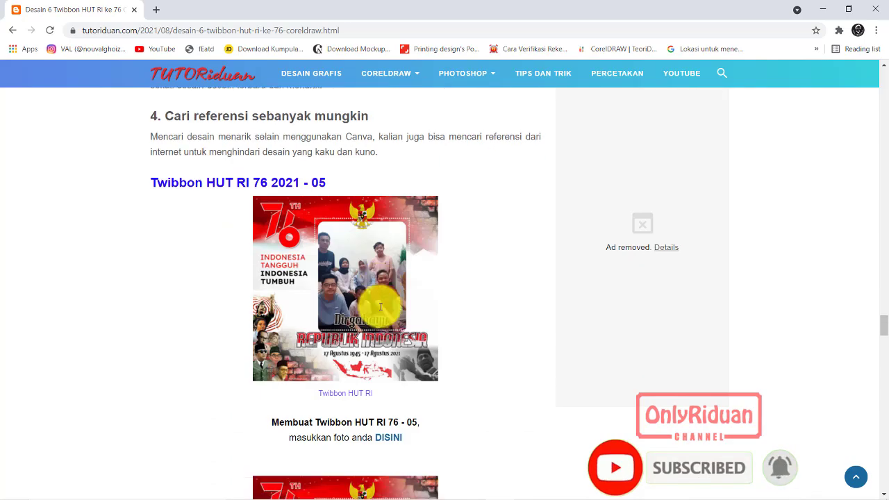
{"action": "scroll", "coordinate": [381, 306], "scroll_direction": "down", "scroll_amount": 1}
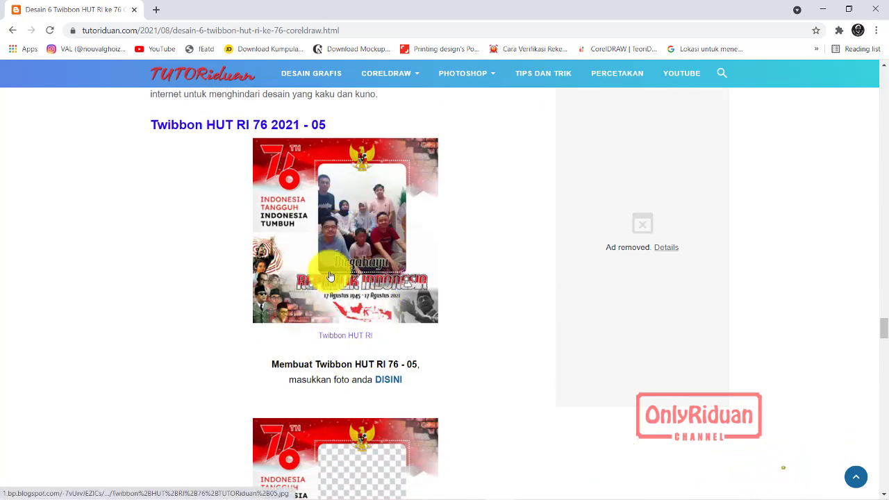
{"action": "scroll", "coordinate": [352, 246], "scroll_direction": "down", "scroll_amount": 2}
Scroll past twibbon 05 to the Ayo Kibarkan Bendera CDR, PSD and PNG download links
{"action": "scroll", "coordinate": [353, 243], "scroll_direction": "down", "scroll_amount": 3}
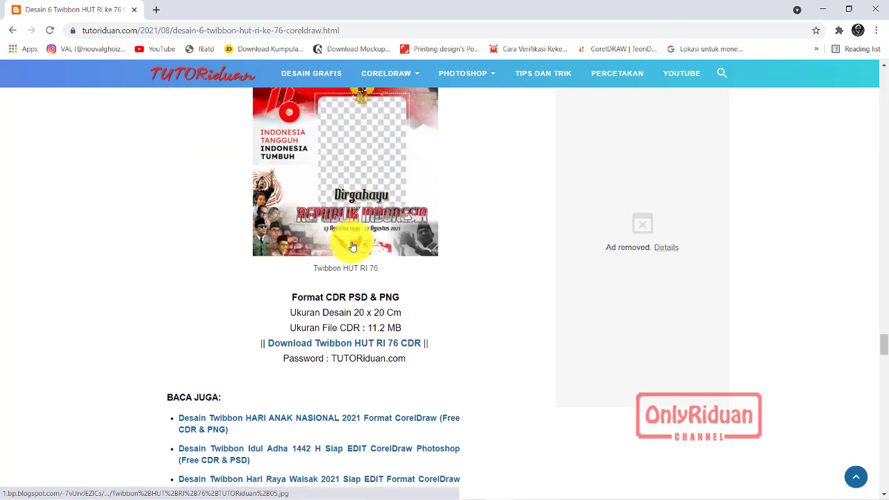
{"action": "scroll", "coordinate": [327, 264], "scroll_direction": "up", "scroll_amount": 2}
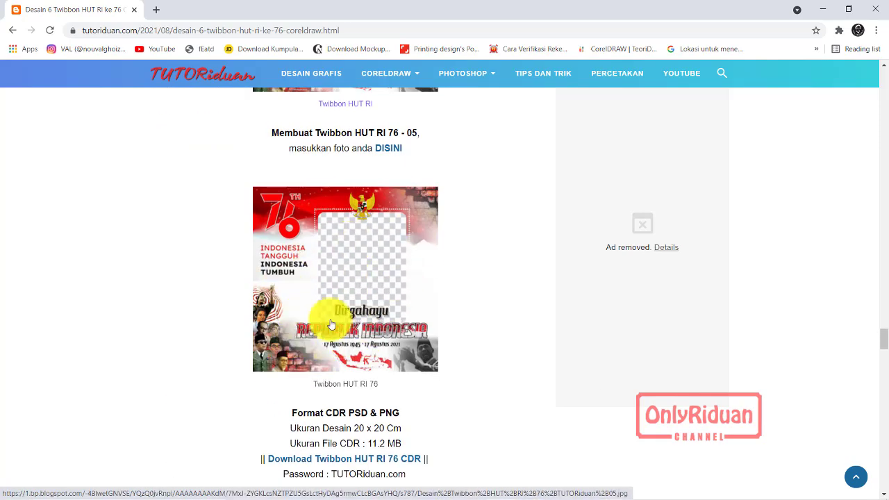
{"action": "scroll", "coordinate": [362, 324], "scroll_direction": "down", "scroll_amount": 3}
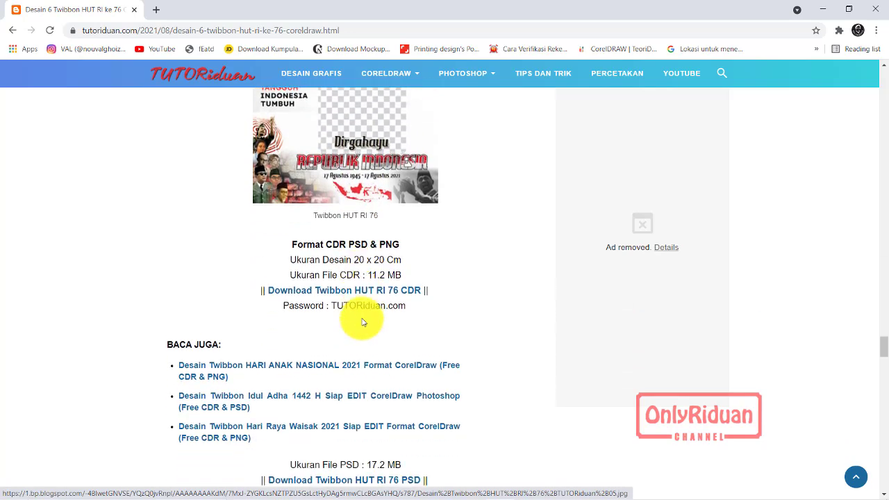
{"action": "scroll", "coordinate": [373, 288], "scroll_direction": "down", "scroll_amount": 3}
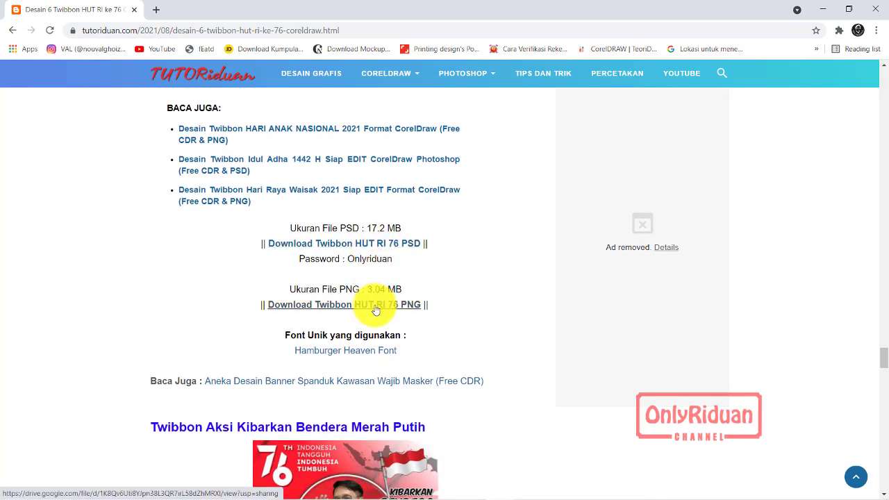
{"action": "scroll", "coordinate": [375, 309], "scroll_direction": "down", "scroll_amount": 3}
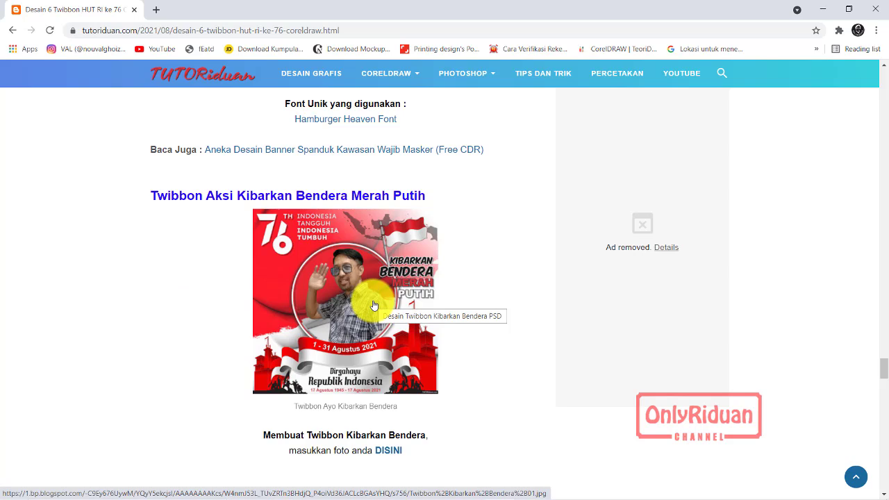
{"action": "scroll", "coordinate": [333, 287], "scroll_direction": "down", "scroll_amount": 3}
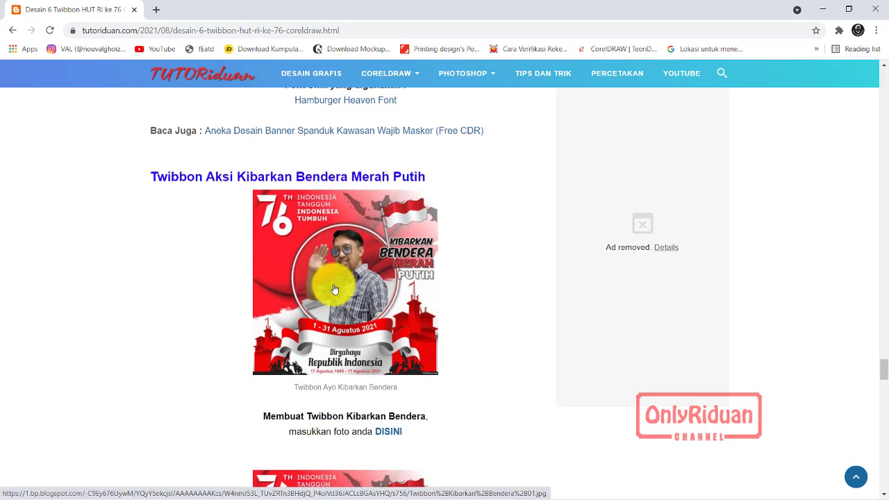
{"action": "scroll", "coordinate": [322, 276], "scroll_direction": "up", "scroll_amount": 2}
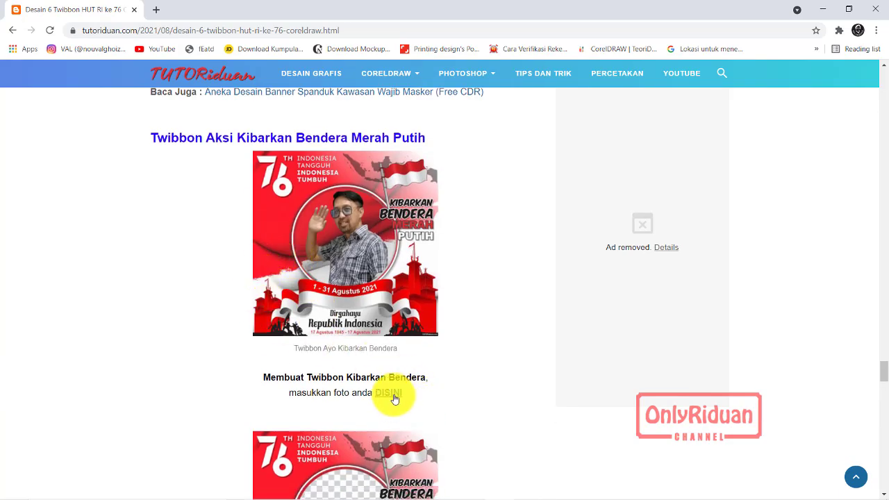
{"action": "scroll", "coordinate": [425, 343], "scroll_direction": "down", "scroll_amount": 4}
{"action": "scroll", "coordinate": [450, 327], "scroll_direction": "down", "scroll_amount": 2}
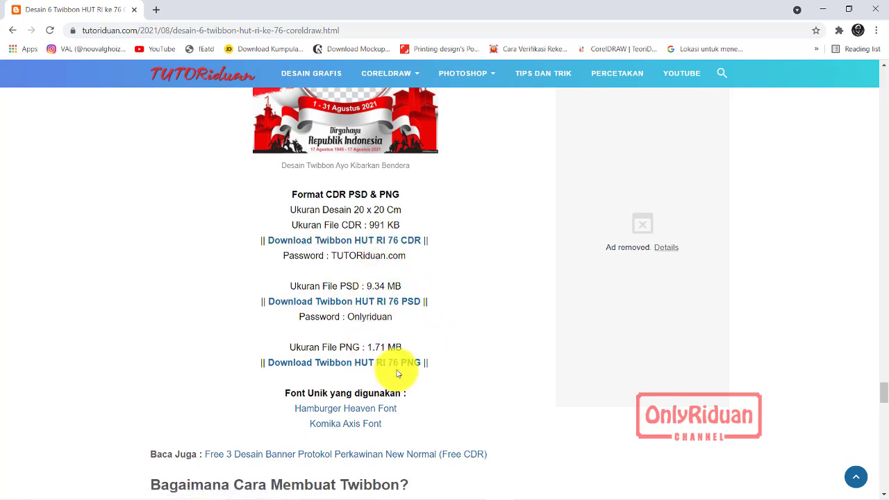
{"action": "scroll", "coordinate": [397, 374], "scroll_direction": "up", "scroll_amount": 2}
Scroll back to twibbon 01's section and follow its 3.92 MB 'Download Twibbon HUT RI 76 CDR' link
{"action": "scroll", "coordinate": [396, 373], "scroll_direction": "up", "scroll_amount": 5}
{"action": "scroll", "coordinate": [397, 374], "scroll_direction": "up", "scroll_amount": 5}
{"action": "scroll", "coordinate": [397, 373], "scroll_direction": "up", "scroll_amount": 5}
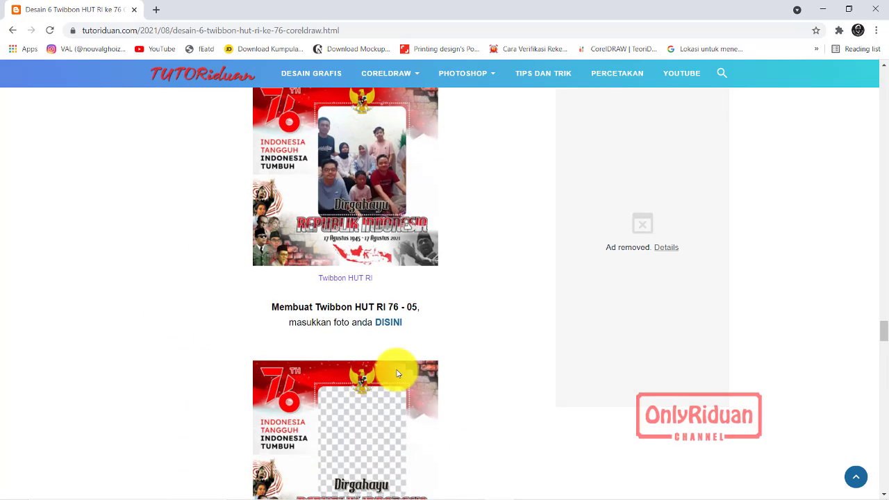
{"action": "scroll", "coordinate": [396, 374], "scroll_direction": "up", "scroll_amount": 5}
{"action": "scroll", "coordinate": [396, 374], "scroll_direction": "up", "scroll_amount": 5}
{"action": "scroll", "coordinate": [397, 374], "scroll_direction": "up", "scroll_amount": 5}
{"action": "scroll", "coordinate": [397, 374], "scroll_direction": "up", "scroll_amount": 5}
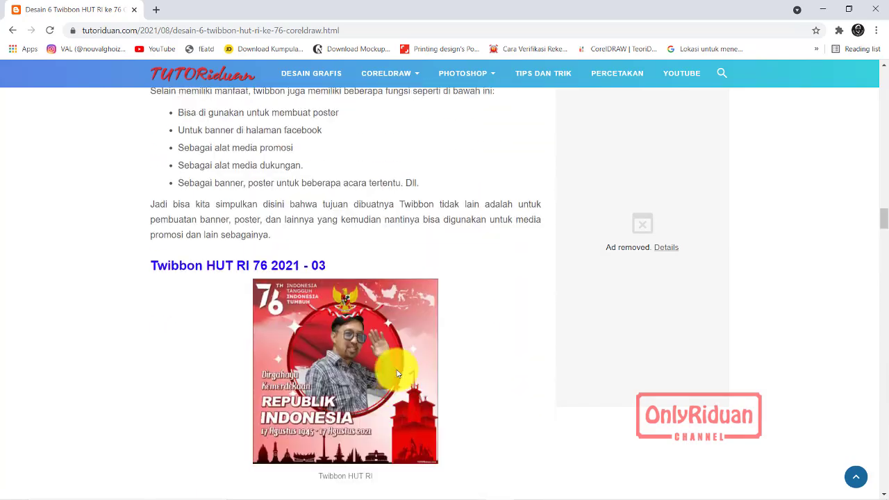
{"action": "scroll", "coordinate": [396, 374], "scroll_direction": "up", "scroll_amount": 5}
{"action": "scroll", "coordinate": [397, 374], "scroll_direction": "up", "scroll_amount": 5}
{"action": "scroll", "coordinate": [397, 374], "scroll_direction": "up", "scroll_amount": 5}
{"action": "scroll", "coordinate": [397, 374], "scroll_direction": "up", "scroll_amount": 5}
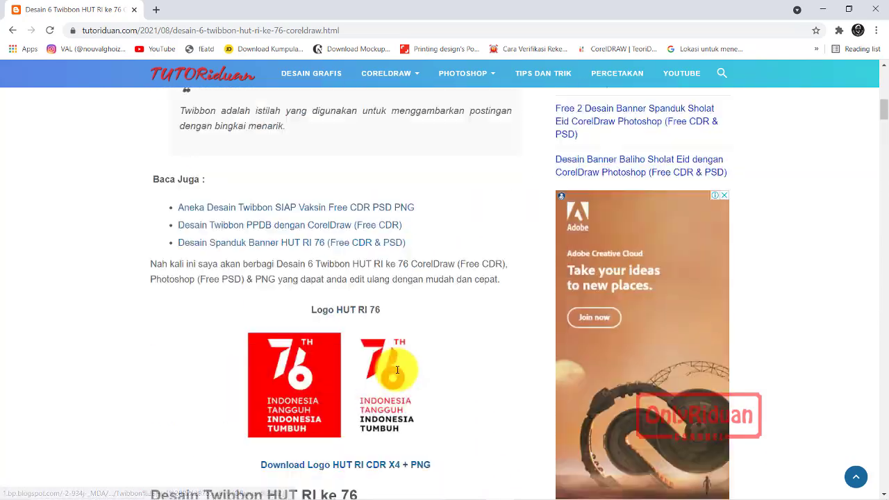
{"action": "scroll", "coordinate": [397, 370], "scroll_direction": "up", "scroll_amount": 4}
{"action": "scroll", "coordinate": [398, 370], "scroll_direction": "up", "scroll_amount": 1}
{"action": "scroll", "coordinate": [398, 371], "scroll_direction": "down", "scroll_amount": 4}
{"action": "scroll", "coordinate": [398, 371], "scroll_direction": "up", "scroll_amount": 5}
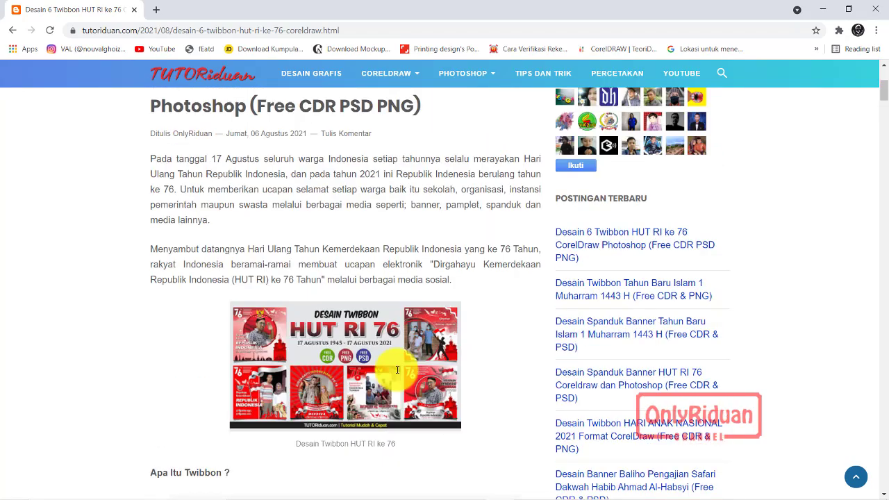
{"action": "scroll", "coordinate": [397, 370], "scroll_direction": "up", "scroll_amount": 2}
{"action": "scroll", "coordinate": [398, 370], "scroll_direction": "down", "scroll_amount": 1}
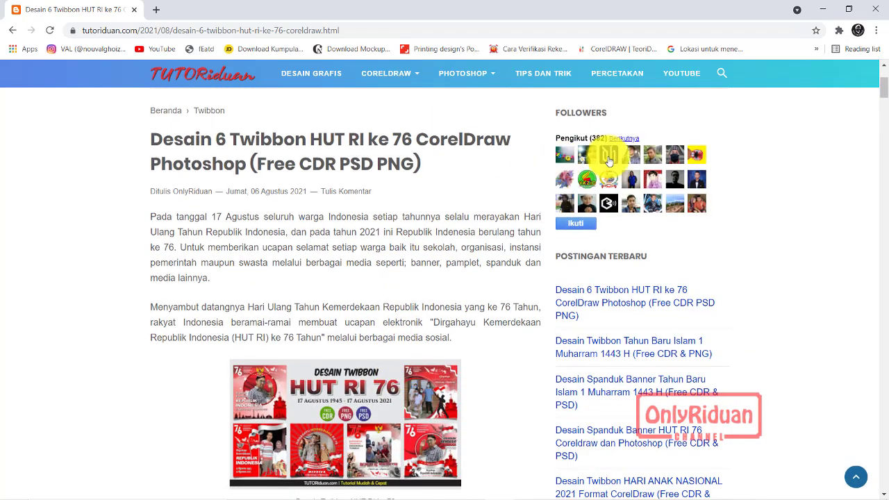
{"action": "scroll", "coordinate": [452, 364], "scroll_direction": "down", "scroll_amount": 3}
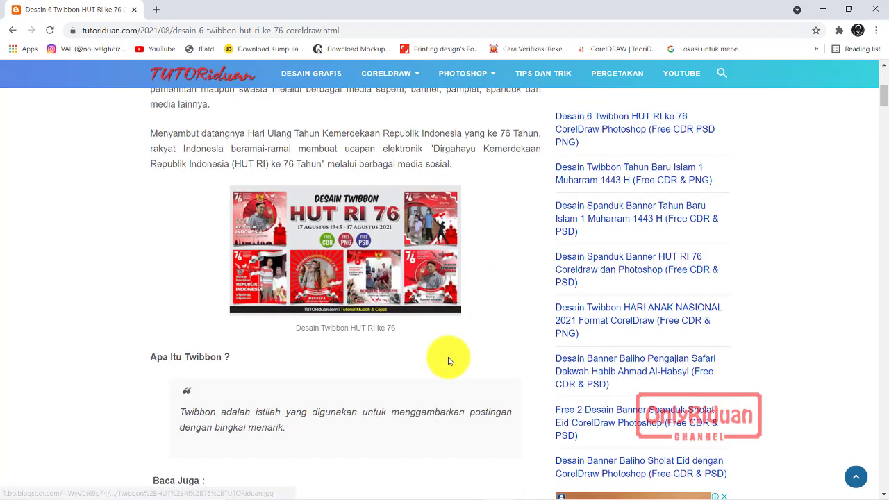
{"action": "scroll", "coordinate": [452, 363], "scroll_direction": "down", "scroll_amount": 5}
{"action": "scroll", "coordinate": [449, 364], "scroll_direction": "down", "scroll_amount": 5}
{"action": "scroll", "coordinate": [450, 364], "scroll_direction": "up", "scroll_amount": 2}
{"action": "scroll", "coordinate": [453, 363], "scroll_direction": "down", "scroll_amount": 5}
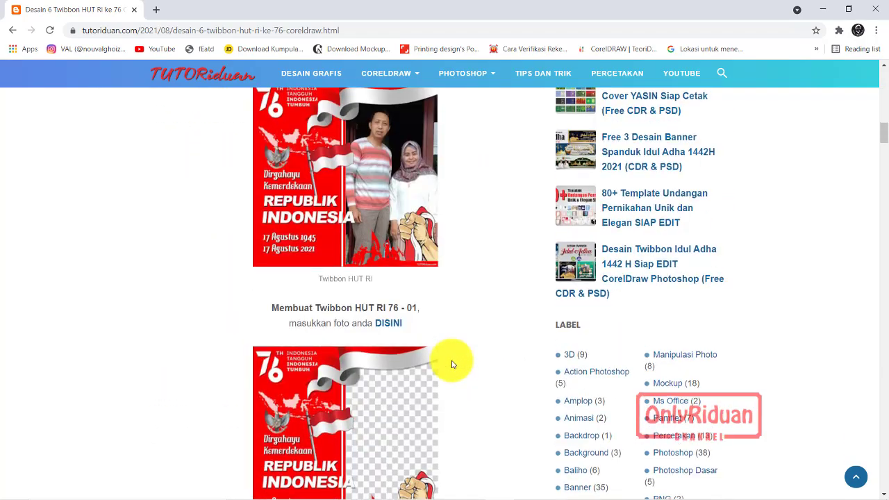
{"action": "scroll", "coordinate": [452, 364], "scroll_direction": "down", "scroll_amount": 2}
{"action": "scroll", "coordinate": [453, 364], "scroll_direction": "up", "scroll_amount": 1}
{"action": "scroll", "coordinate": [452, 364], "scroll_direction": "down", "scroll_amount": 4}
{"action": "scroll", "coordinate": [453, 364], "scroll_direction": "down", "scroll_amount": 2}
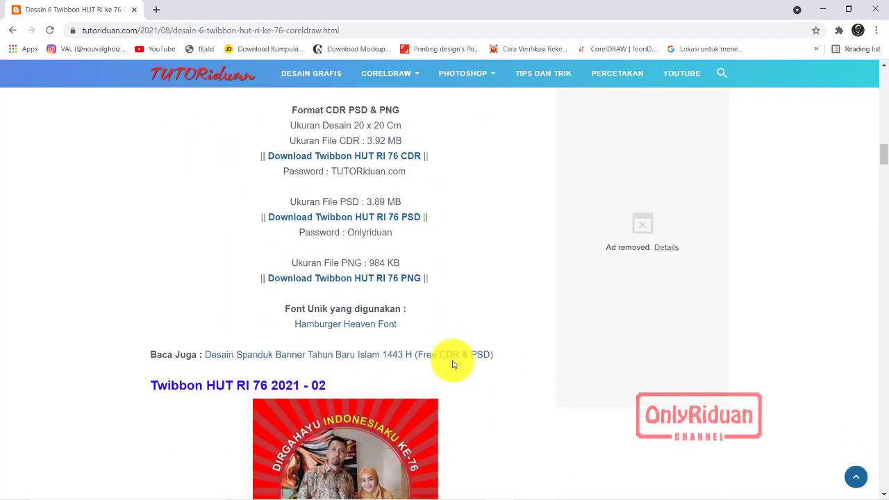
{"action": "scroll", "coordinate": [453, 363], "scroll_direction": "up", "scroll_amount": 1}
{"action": "left_click", "coordinate": [393, 219]}
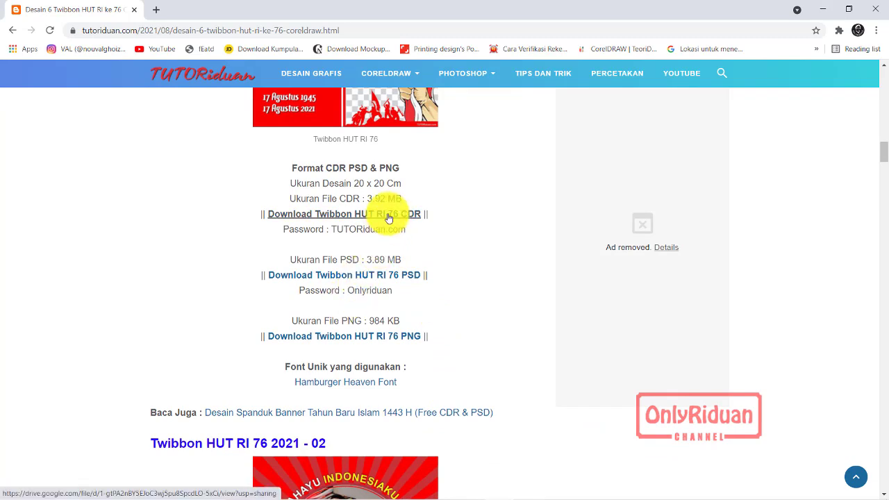
Download 'Twibbon HUT RI 76 CDR TUTORiduan 01.zip' from Google Drive, then close the Drive tab
{"action": "left_click", "coordinate": [390, 216]}
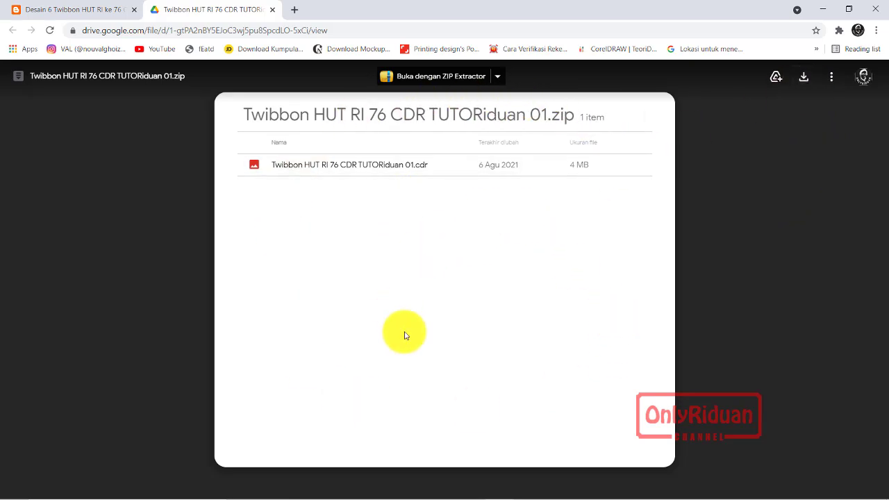
{"action": "left_click", "coordinate": [804, 83]}
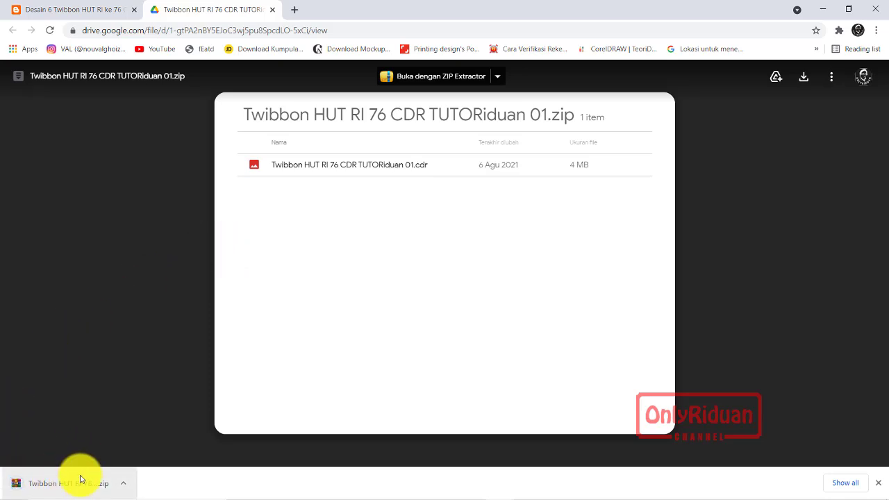
{"action": "left_click", "coordinate": [879, 484]}
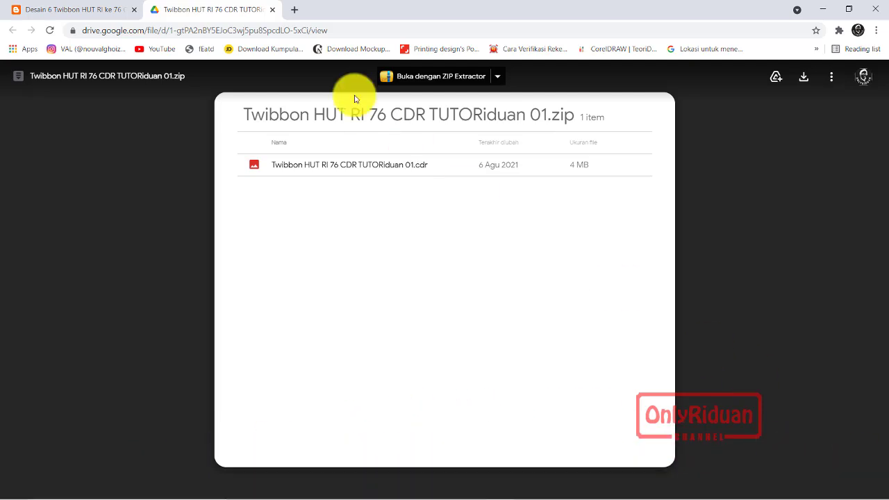
{"action": "left_click", "coordinate": [273, 10]}
In D:\Twibbon HUT RI, look through the X4, PSD and PNG folders, ending in X4
{"action": "left_click", "coordinate": [322, 489]}
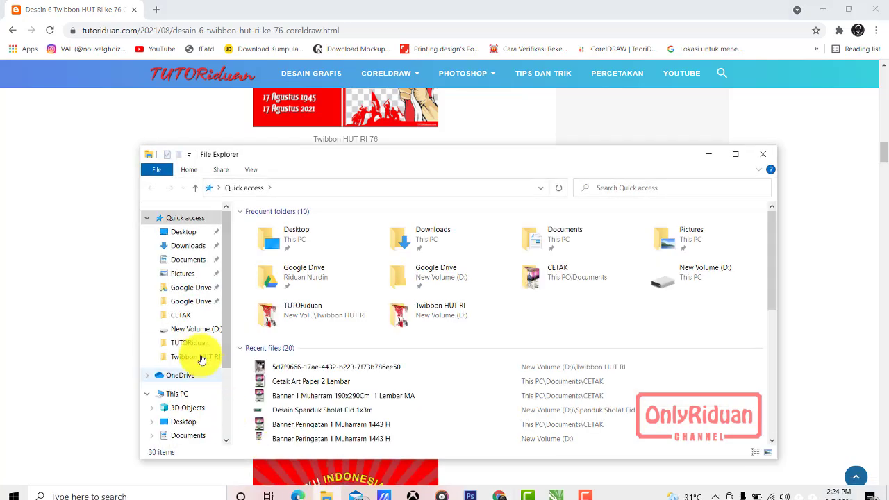
{"action": "left_click", "coordinate": [197, 330]}
{"action": "double_click", "coordinate": [486, 408]}
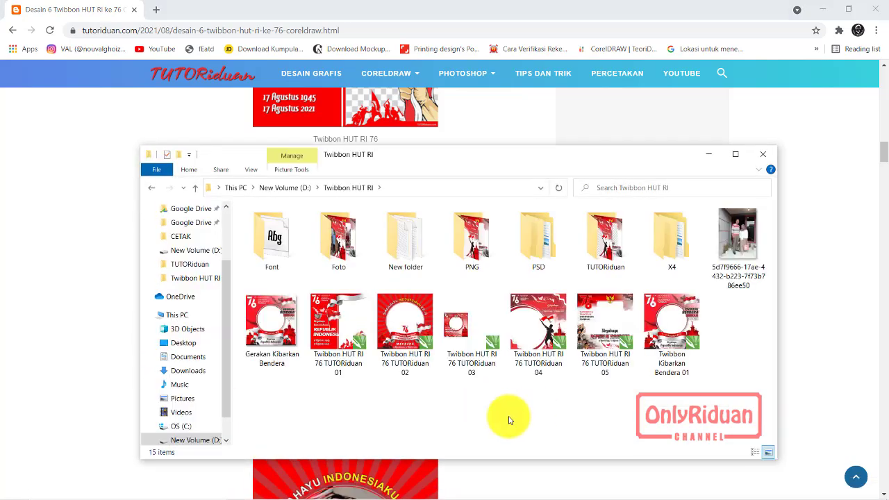
{"action": "left_click_drag", "start_coordinate": [508, 161], "coordinate": [428, 167]}
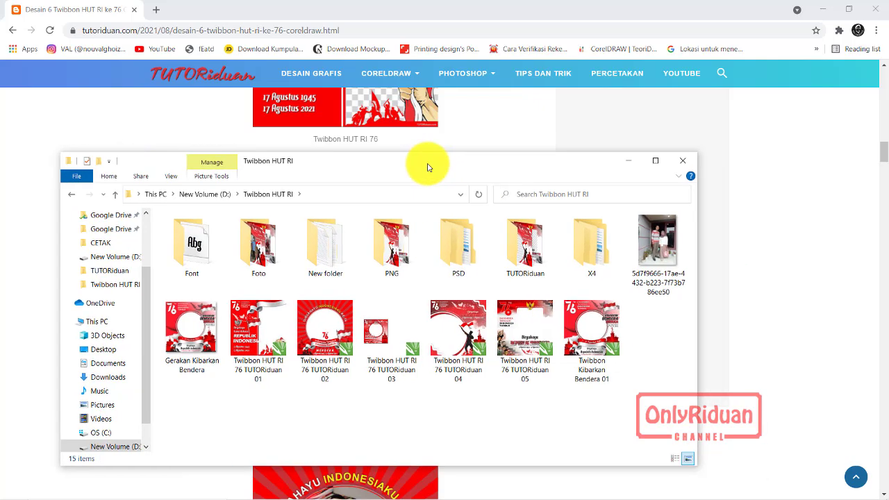
{"action": "double_click", "coordinate": [594, 279]}
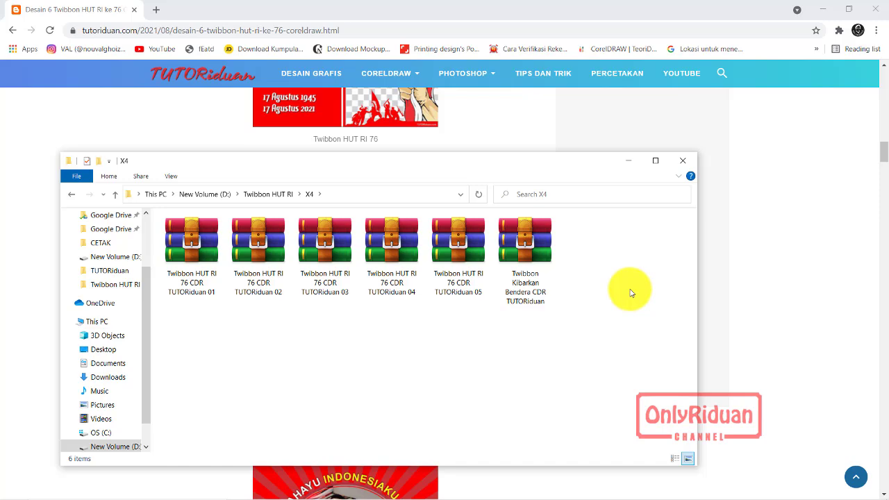
{"action": "left_click", "coordinate": [264, 198]}
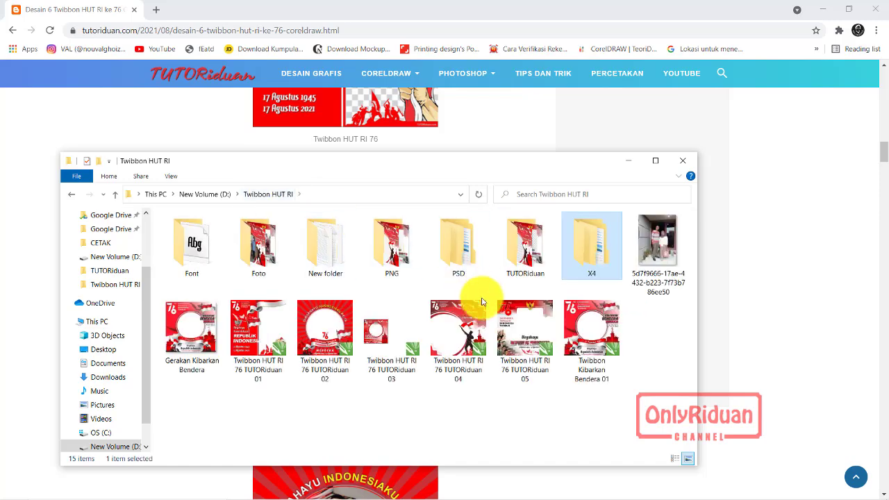
{"action": "double_click", "coordinate": [460, 250]}
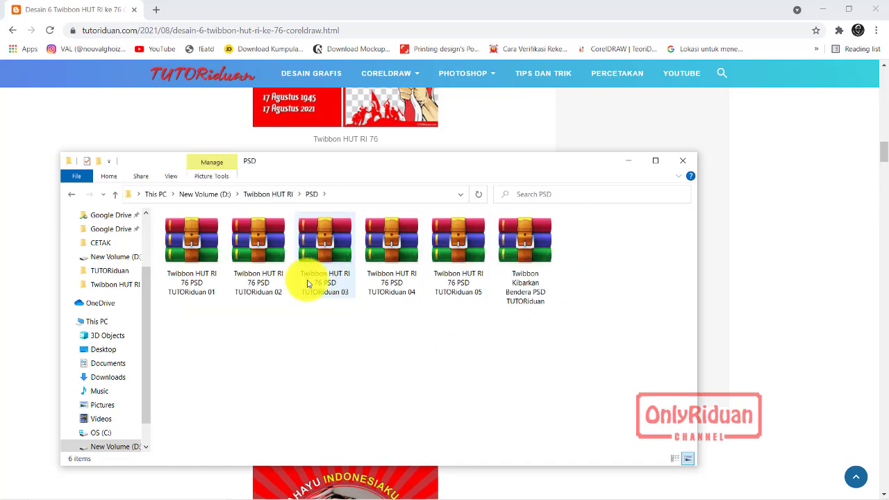
{"action": "left_click", "coordinate": [272, 196]}
{"action": "double_click", "coordinate": [412, 244]}
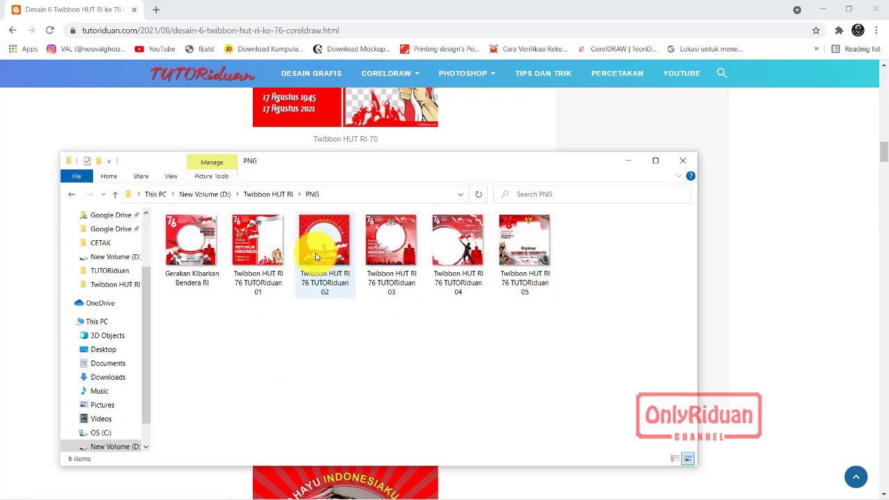
{"action": "left_click", "coordinate": [253, 195]}
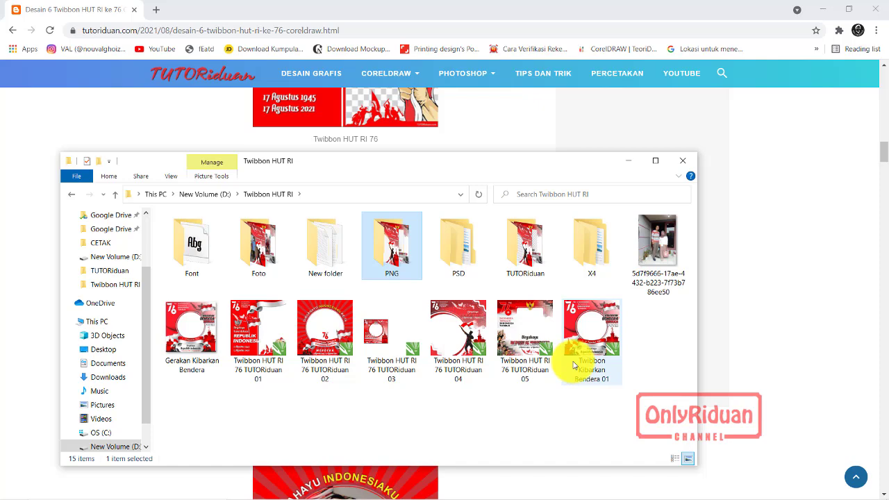
{"action": "double_click", "coordinate": [589, 249]}
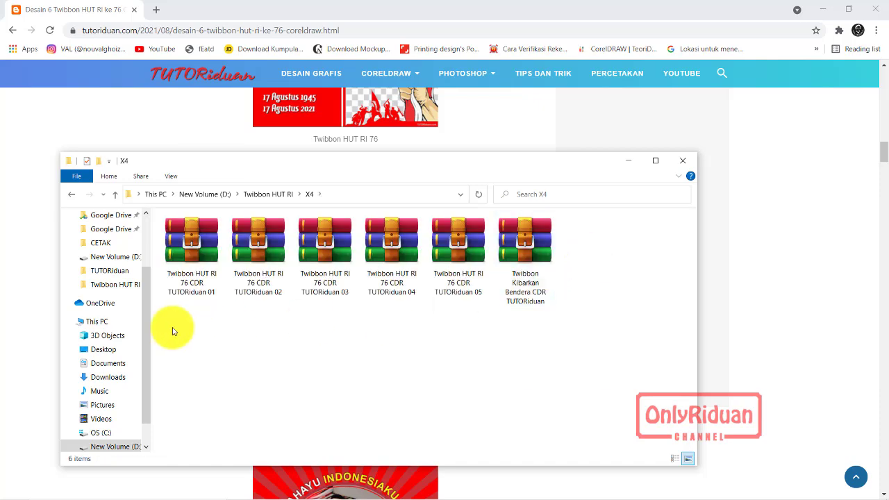
Extract the first CDR archive here with WinRAR, entering the archive password
{"action": "left_click", "coordinate": [203, 239]}
{"action": "right_click", "coordinate": [219, 255]}
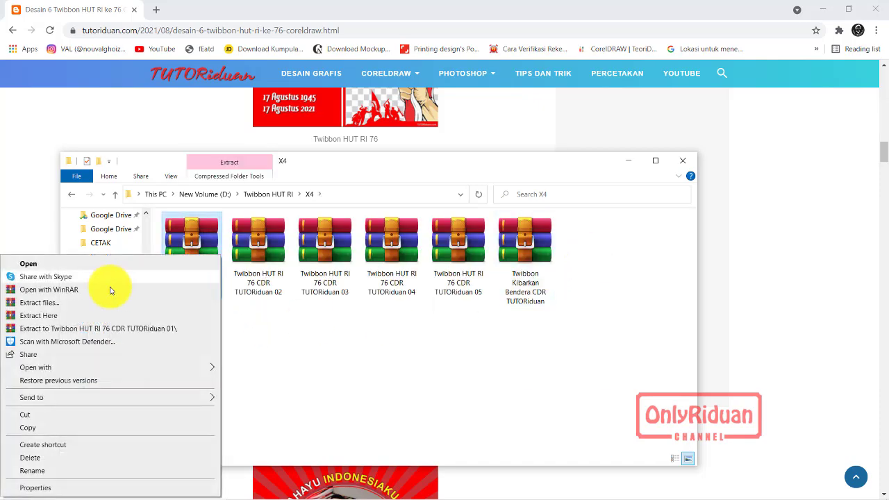
{"action": "left_click", "coordinate": [60, 320]}
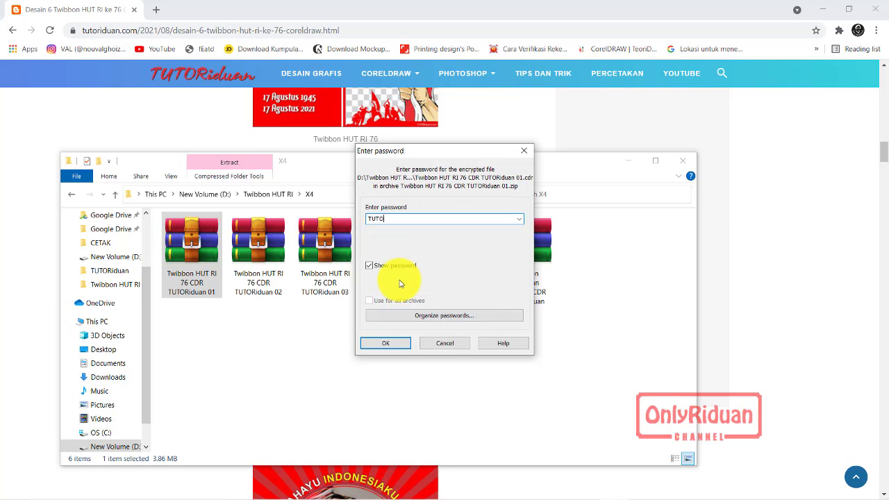
{"action": "type", "text": ".com"}
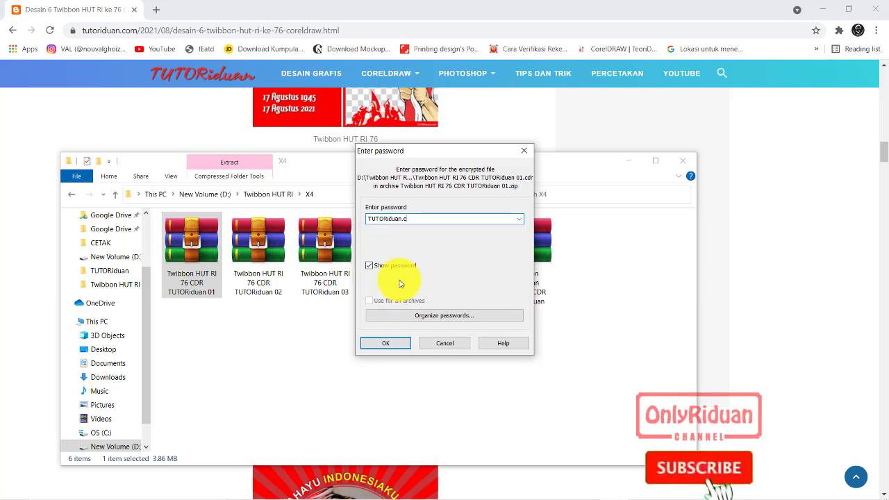
{"action": "double_click", "coordinate": [440, 219]}
{"action": "key", "text": "ctrl+c"}
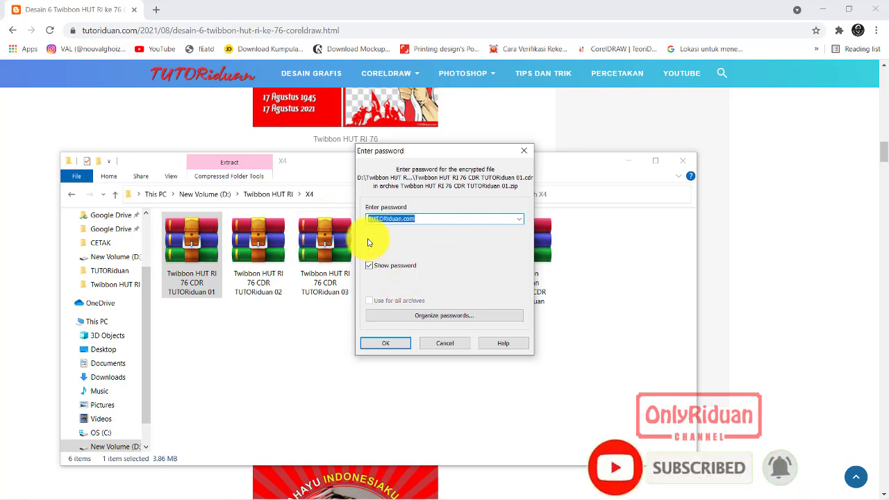
{"action": "left_click", "coordinate": [387, 344]}
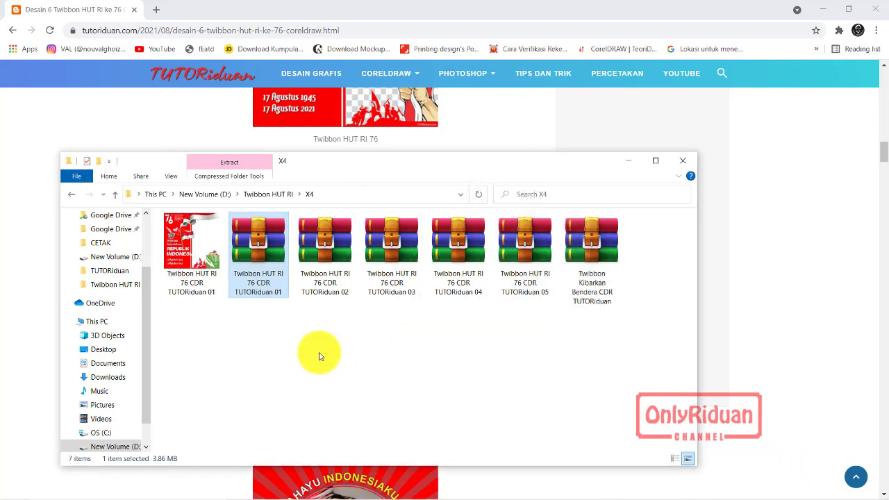
Extract the TUTORiduan 02 and 03 CDR archives here, pasting the archive password
{"action": "left_click", "coordinate": [331, 257]}
{"action": "right_click", "coordinate": [331, 257]}
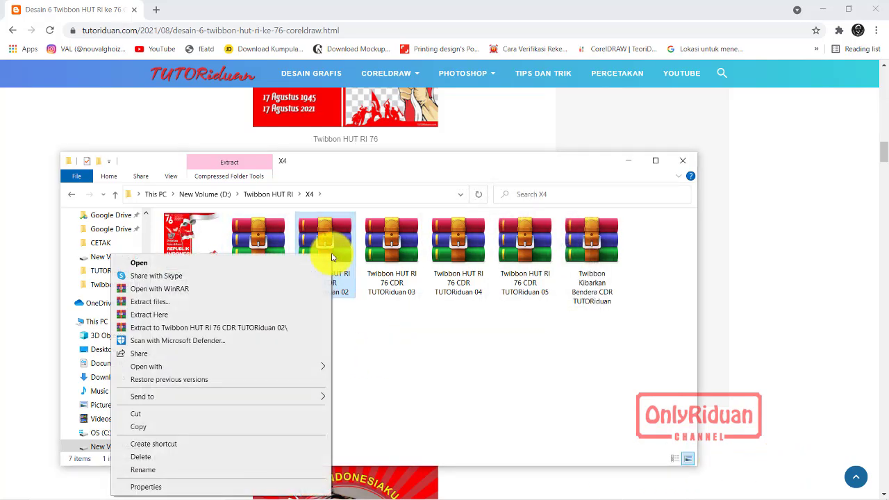
{"action": "left_click", "coordinate": [186, 316]}
{"action": "key", "text": "ctrl+v"}
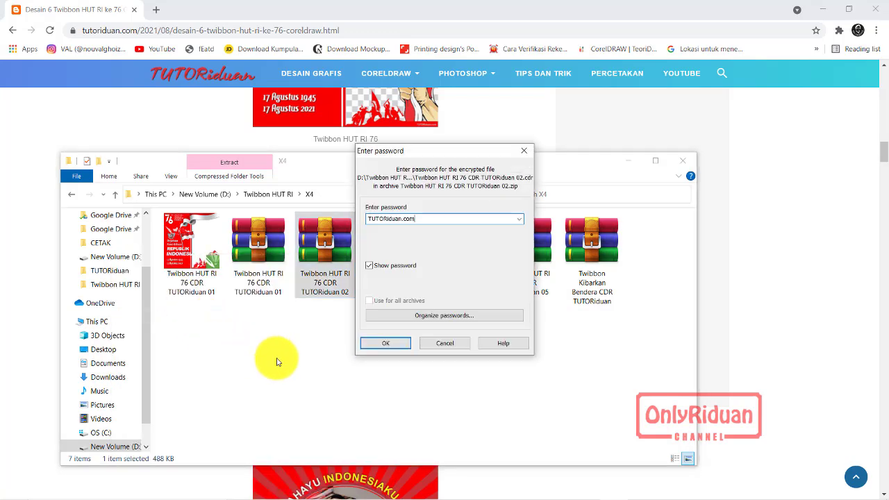
{"action": "left_click", "coordinate": [378, 343]}
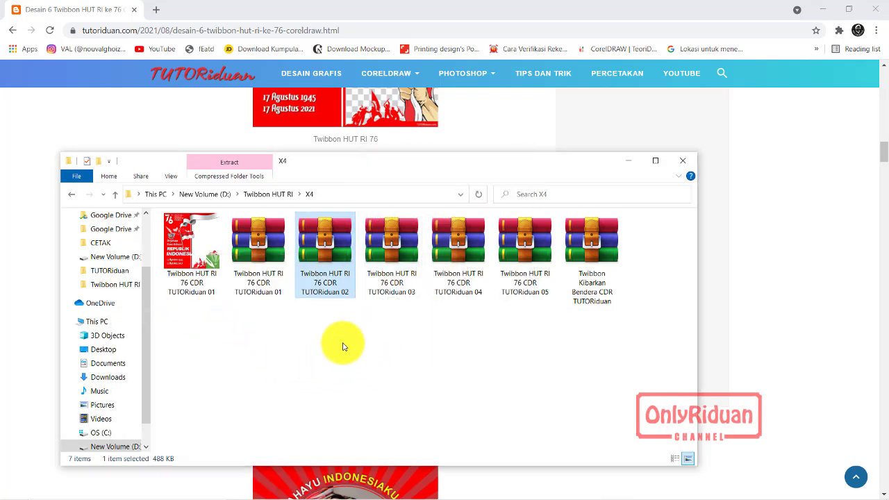
{"action": "left_click", "coordinate": [469, 254]}
{"action": "right_click", "coordinate": [469, 253]}
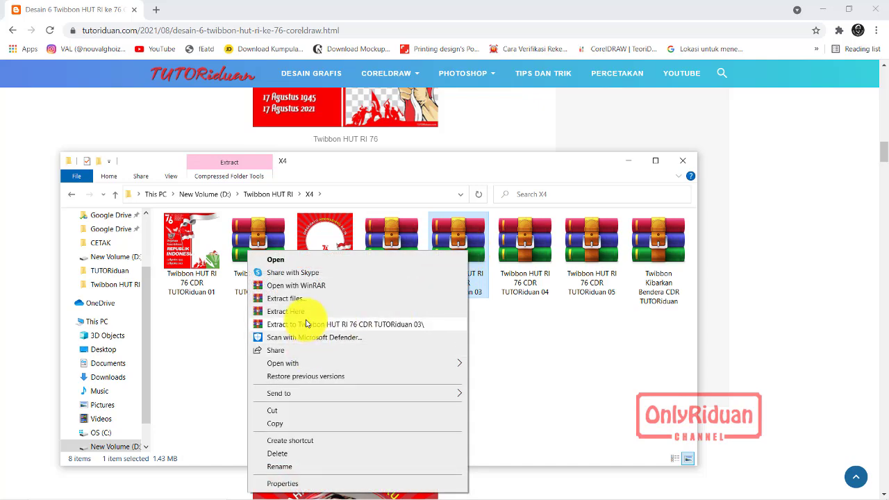
{"action": "left_click", "coordinate": [382, 314]}
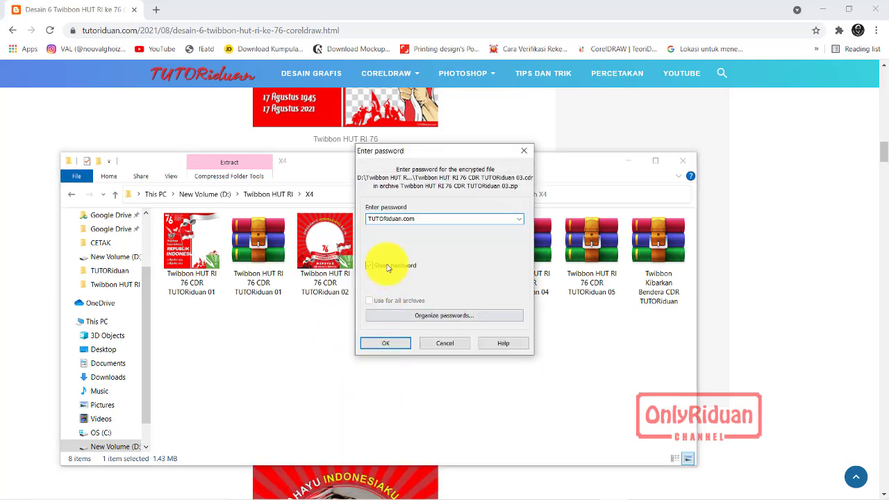
{"action": "left_click", "coordinate": [385, 344]}
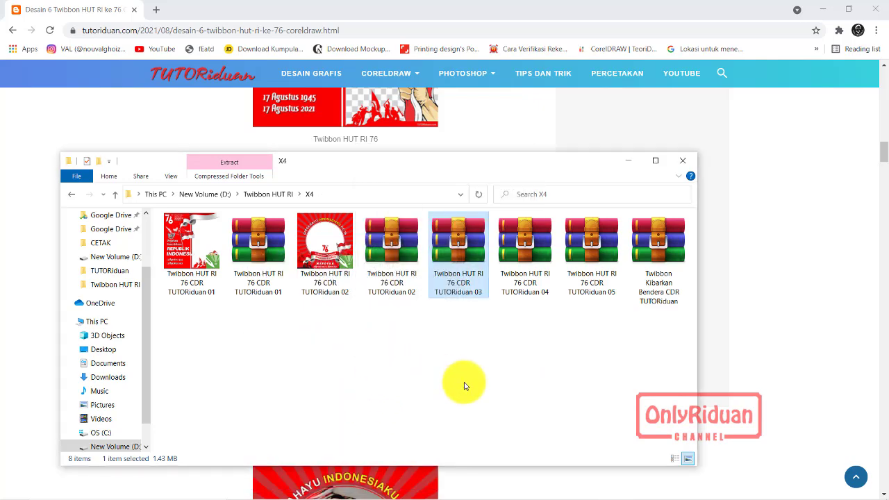
Extract the TUTORiduan 04 and 05 CDR archives here, entering the archive password
{"action": "right_click", "coordinate": [599, 255]}
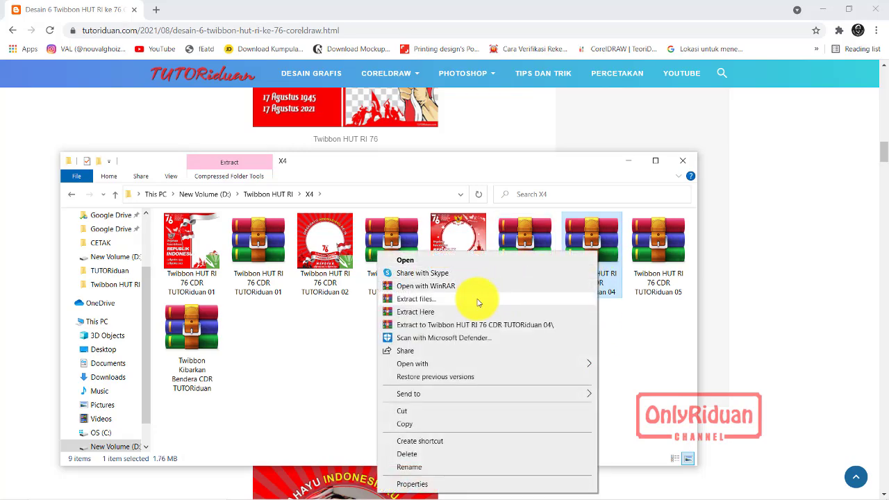
{"action": "left_click", "coordinate": [439, 312]}
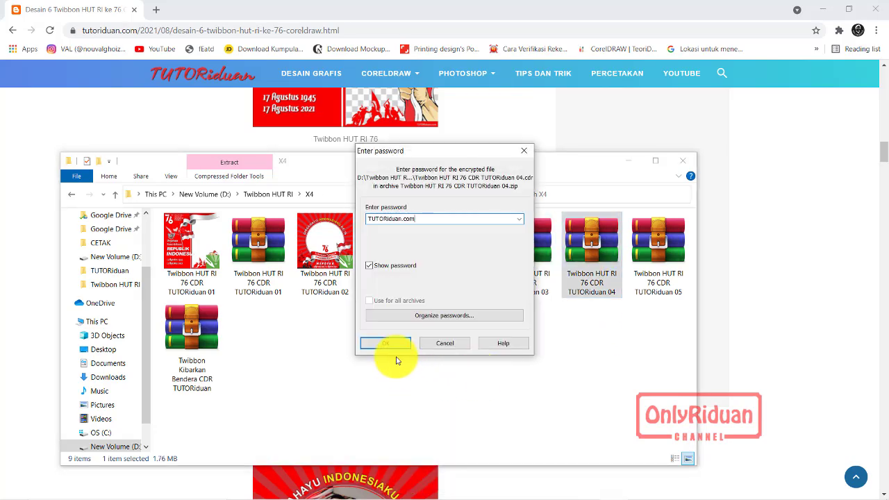
{"action": "left_click", "coordinate": [396, 351]}
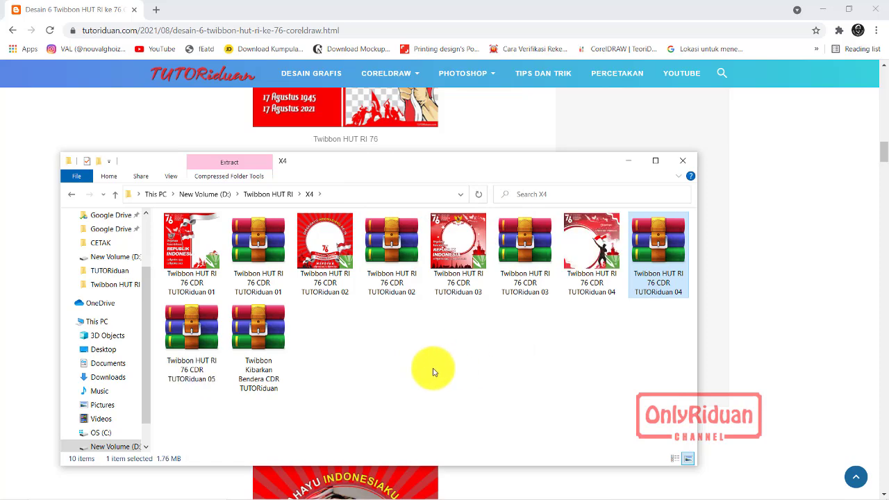
{"action": "left_click", "coordinate": [206, 328]}
{"action": "right_click", "coordinate": [205, 328]}
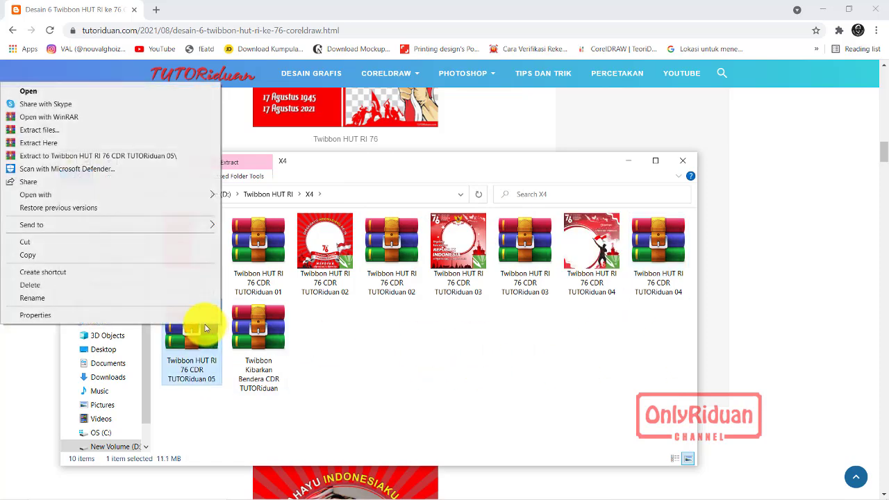
{"action": "left_click", "coordinate": [43, 141]}
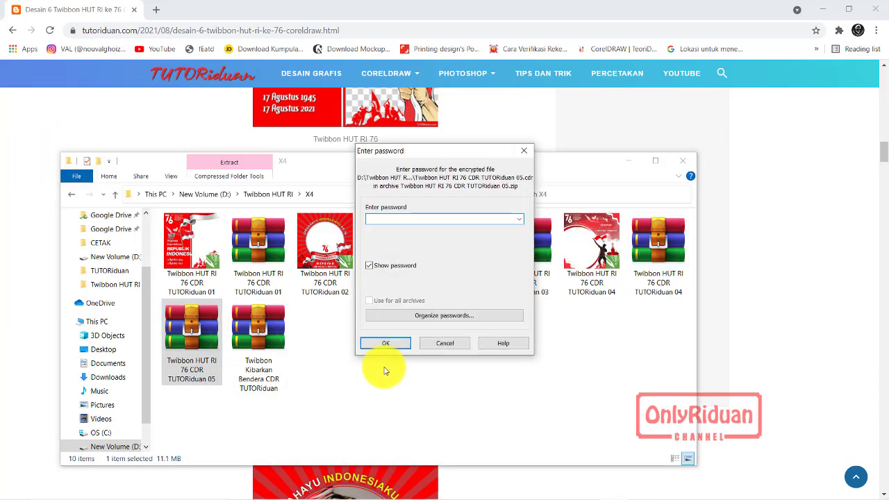
{"action": "left_click", "coordinate": [384, 344]}
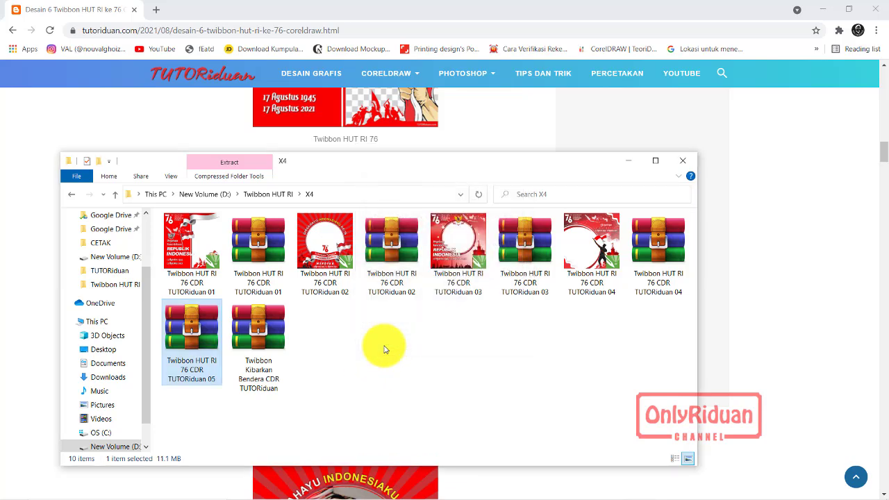
Extract the Kibarkan Bendera CDR archive, then return to the Twibbon HUT RI folder
{"action": "left_click", "coordinate": [336, 327]}
{"action": "right_click", "coordinate": [337, 327]}
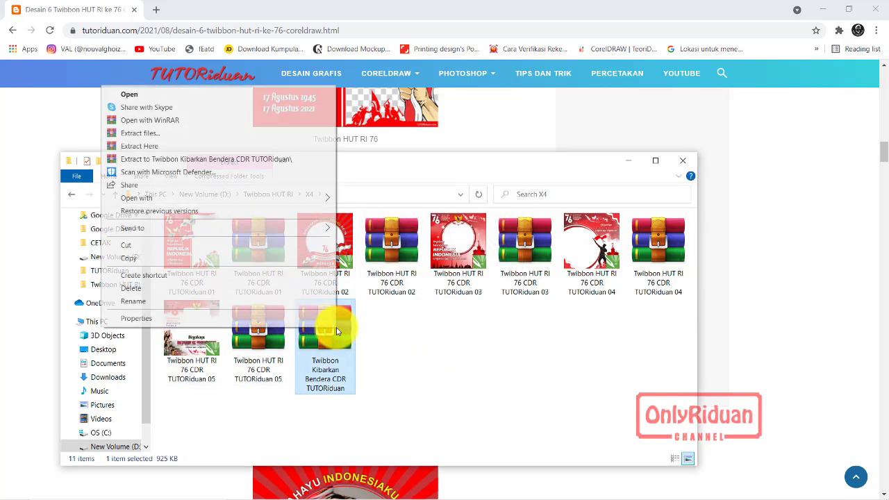
{"action": "left_click", "coordinate": [167, 146]}
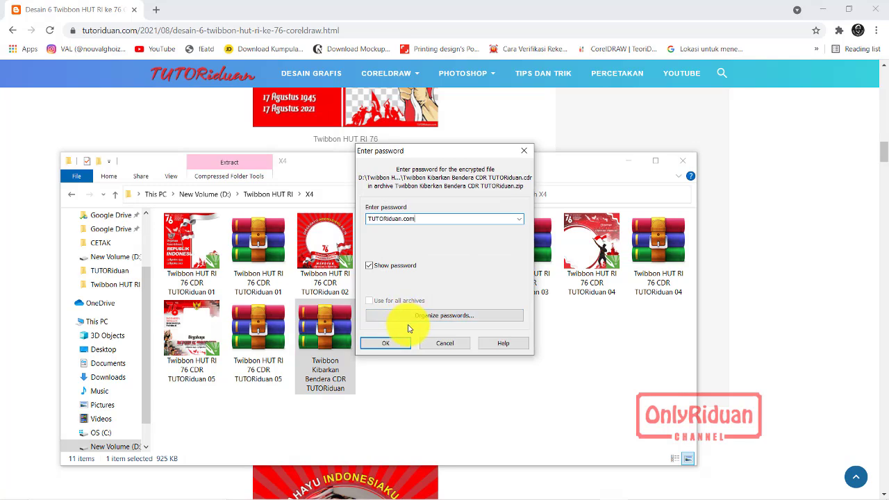
{"action": "left_click", "coordinate": [391, 344]}
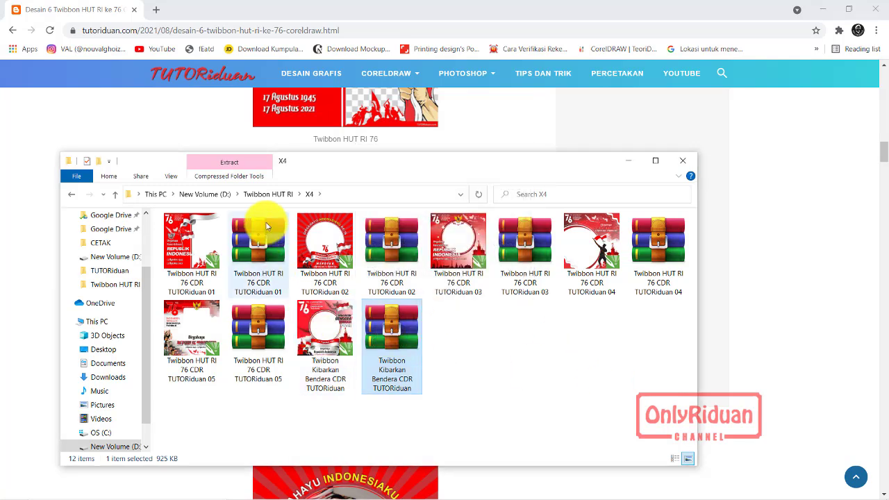
{"action": "left_click", "coordinate": [259, 198]}
In the PSD folder, extract PSD archive 01 here with its password
{"action": "double_click", "coordinate": [459, 271]}
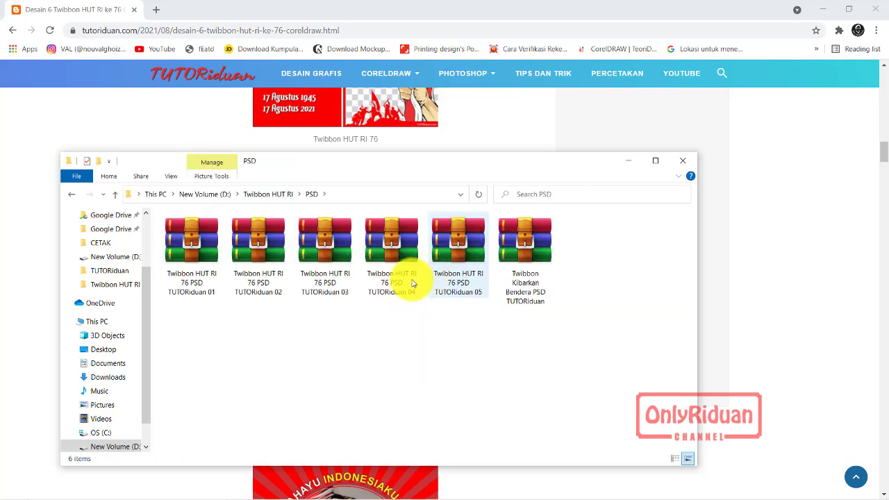
{"action": "left_click", "coordinate": [174, 236]}
{"action": "right_click", "coordinate": [174, 237]}
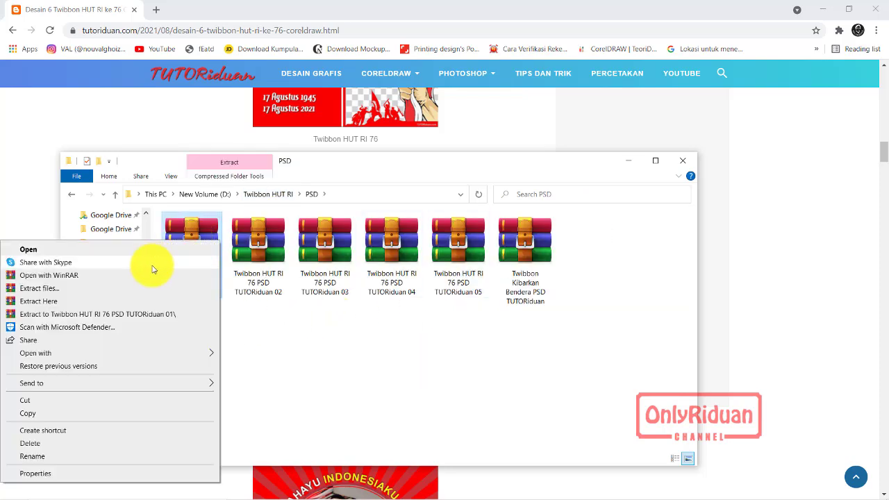
{"action": "left_click", "coordinate": [69, 301]}
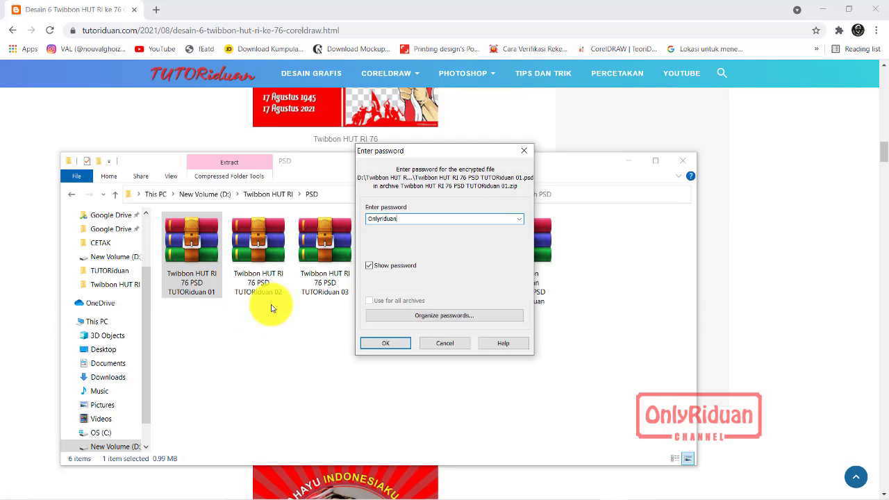
{"action": "left_click_drag", "start_coordinate": [402, 218], "coordinate": [339, 219]}
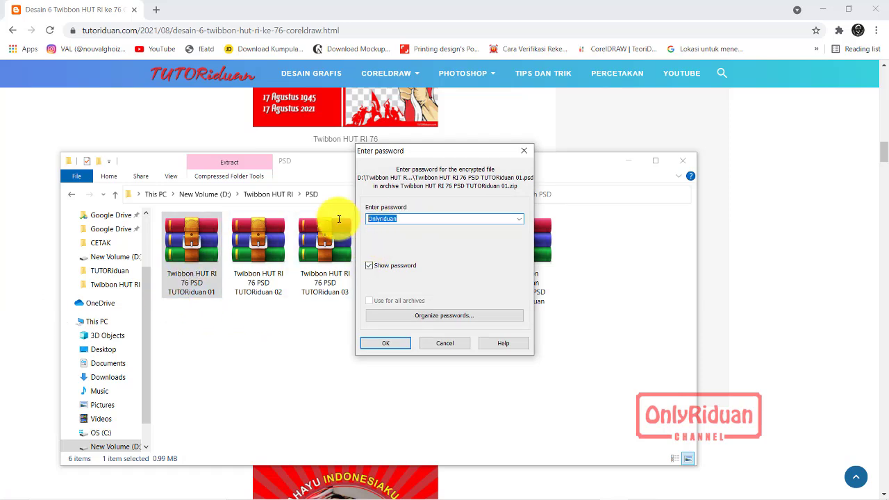
{"action": "left_click", "coordinate": [397, 338]}
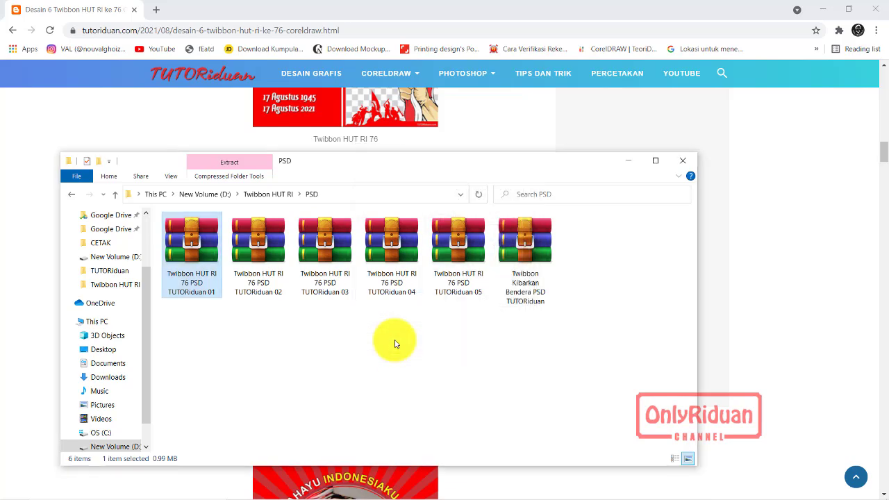
Extract PSD archives 02 and 03 here, typing the archive password for each
{"action": "right_click", "coordinate": [335, 255]}
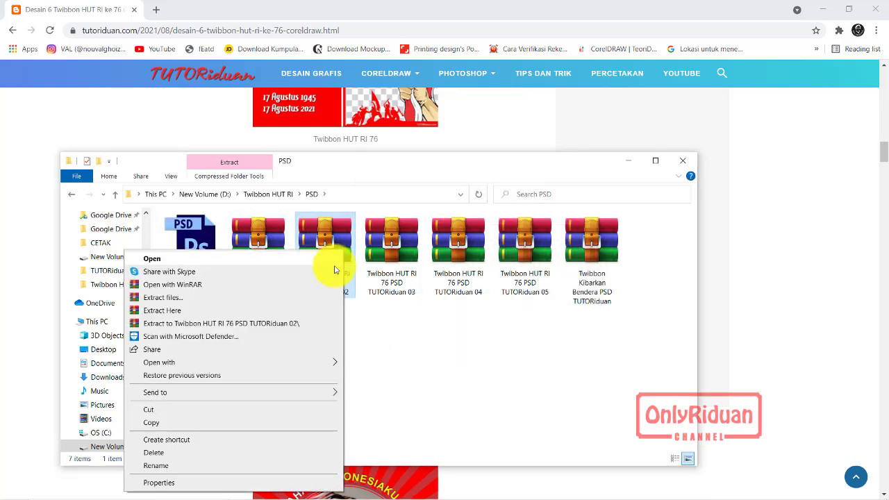
{"action": "left_click", "coordinate": [169, 321]}
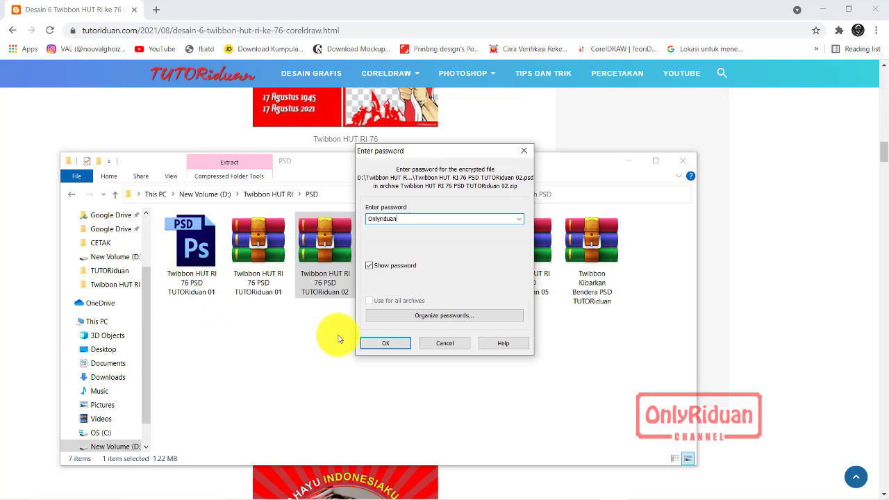
{"action": "left_click", "coordinate": [386, 341]}
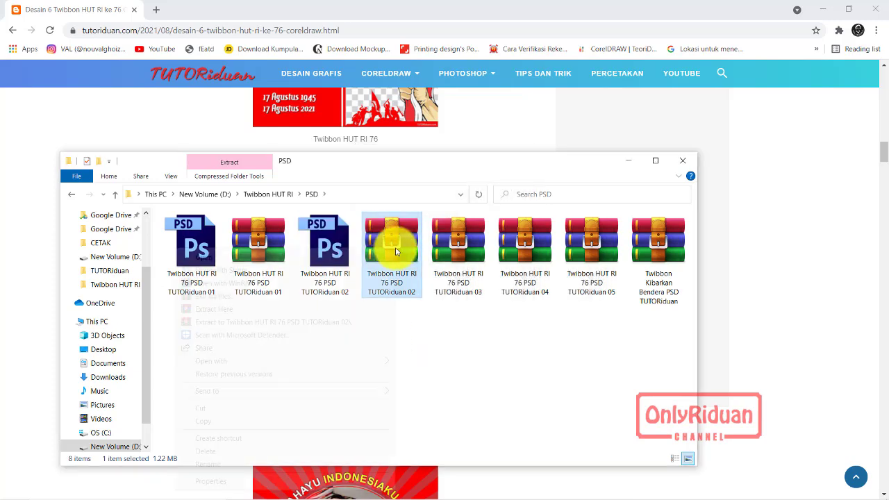
{"action": "right_click", "coordinate": [396, 249]}
{"action": "right_click", "coordinate": [458, 249]}
{"action": "left_click", "coordinate": [306, 310]}
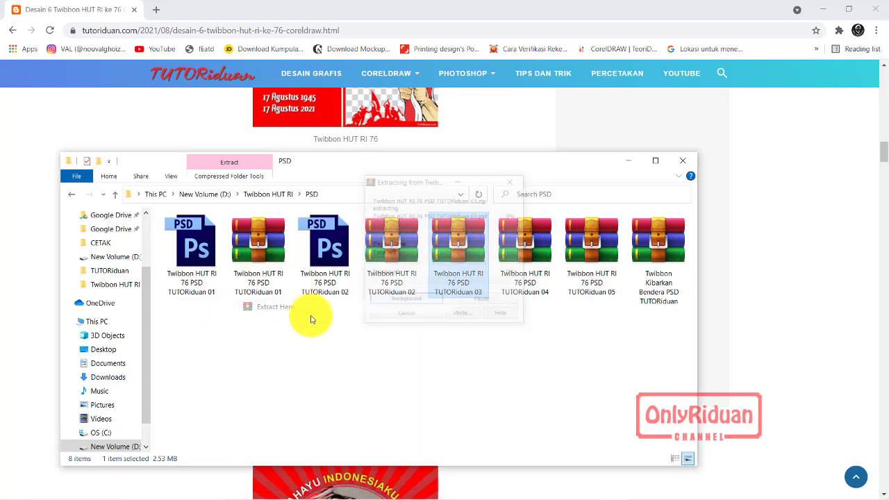
{"action": "type", "text": "Onlyriduan"}
{"action": "left_click", "coordinate": [399, 346]}
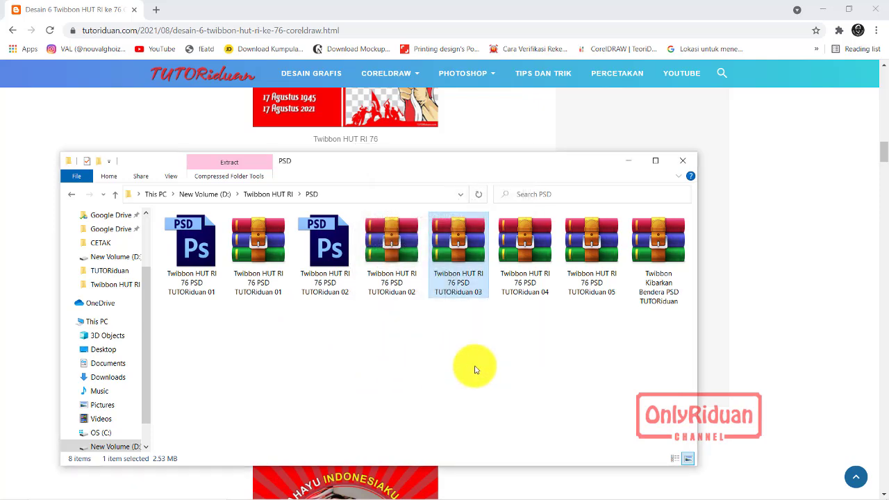
Extract PSD archives 04 and 05 here, supplying the archive password
{"action": "left_click", "coordinate": [599, 257]}
{"action": "right_click", "coordinate": [603, 259]}
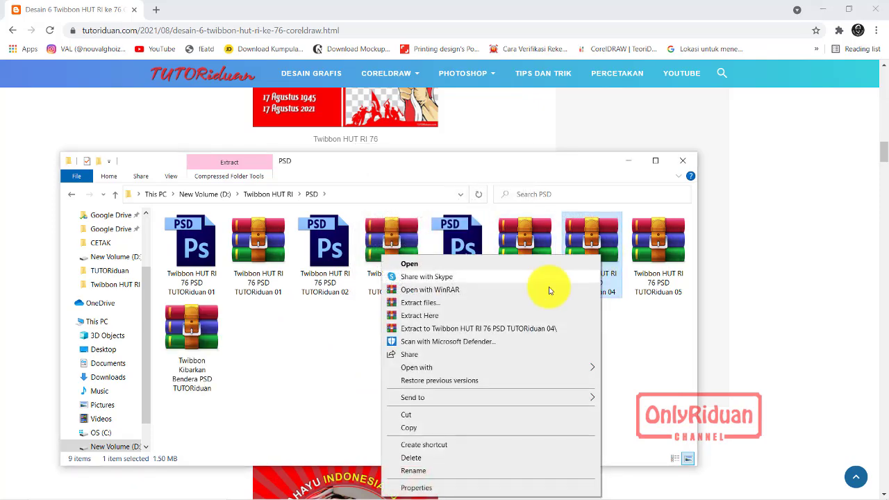
{"action": "left_click", "coordinate": [479, 317]}
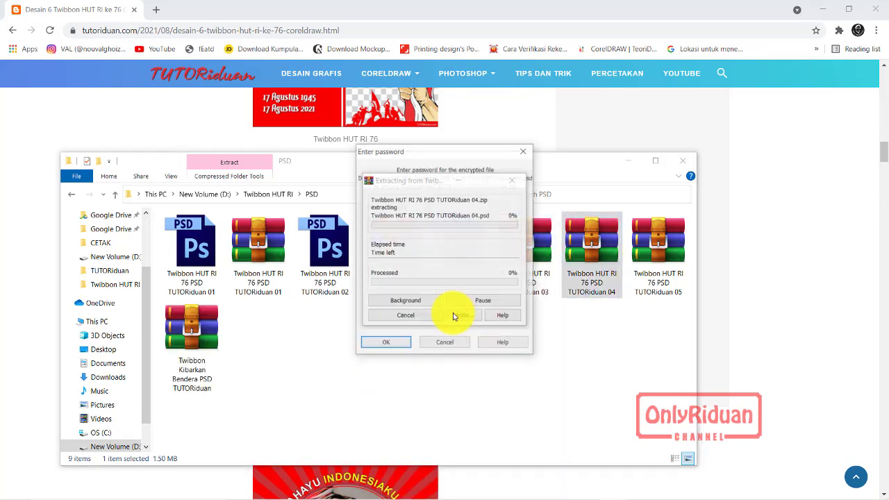
{"action": "left_click", "coordinate": [385, 344]}
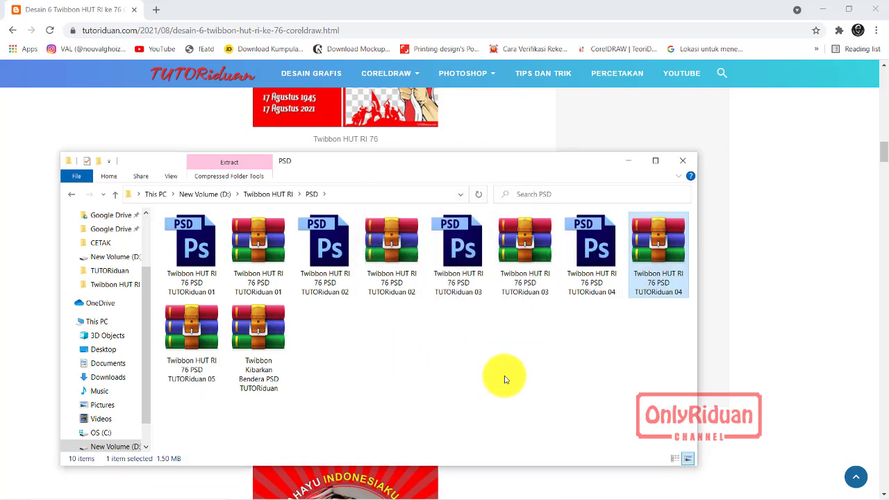
{"action": "right_click", "coordinate": [197, 332]}
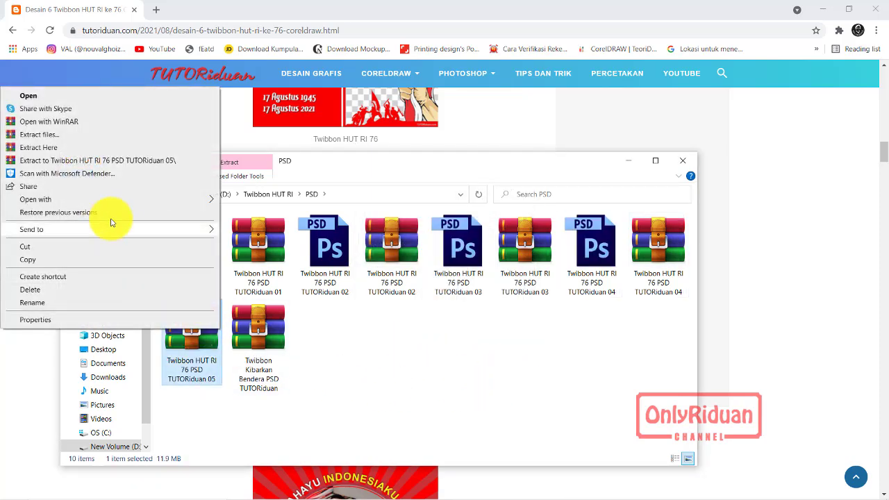
{"action": "left_click", "coordinate": [76, 148]}
{"action": "type", "text": "Onlyriduan"}
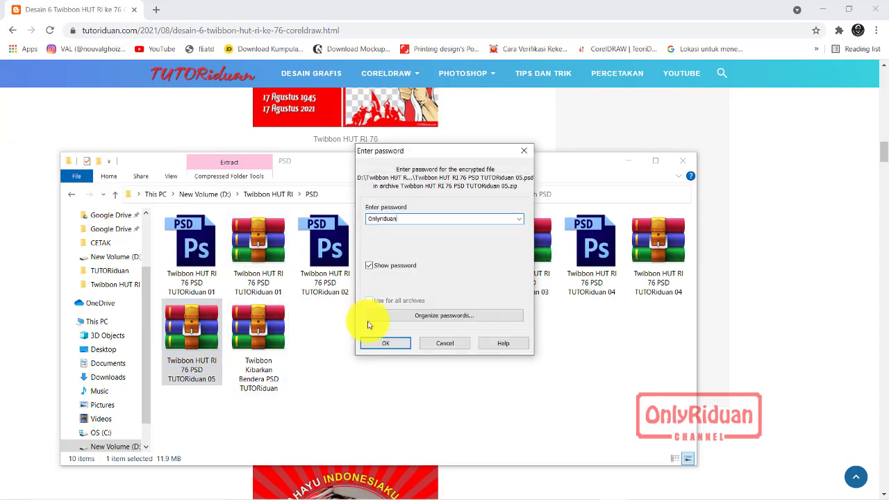
{"action": "left_click", "coordinate": [381, 344]}
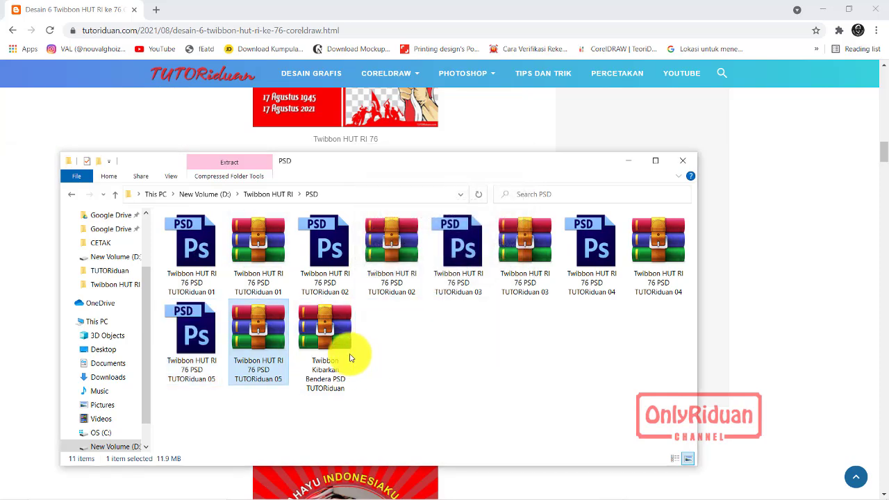
Extract the Kibarkan Bendera PSD archive, then go up to Twibbon HUT RI
{"action": "left_click", "coordinate": [331, 330]}
{"action": "right_click", "coordinate": [332, 330]}
{"action": "left_click", "coordinate": [163, 144]}
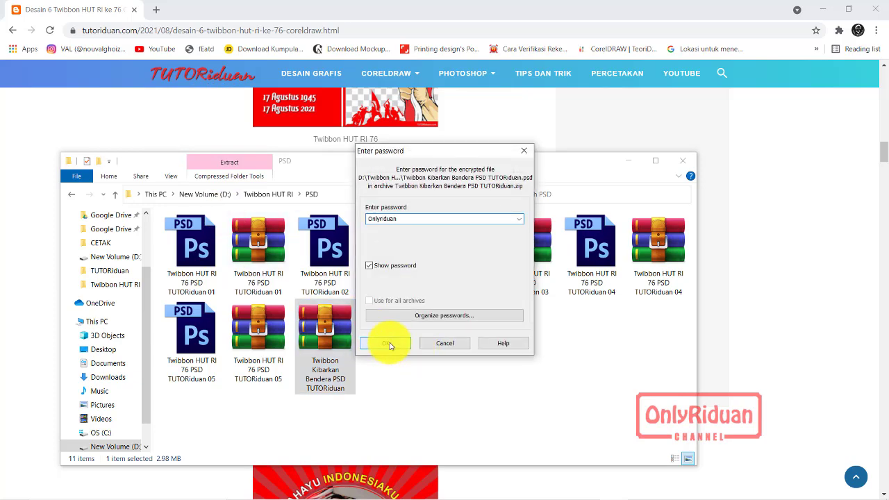
{"action": "left_click", "coordinate": [390, 344]}
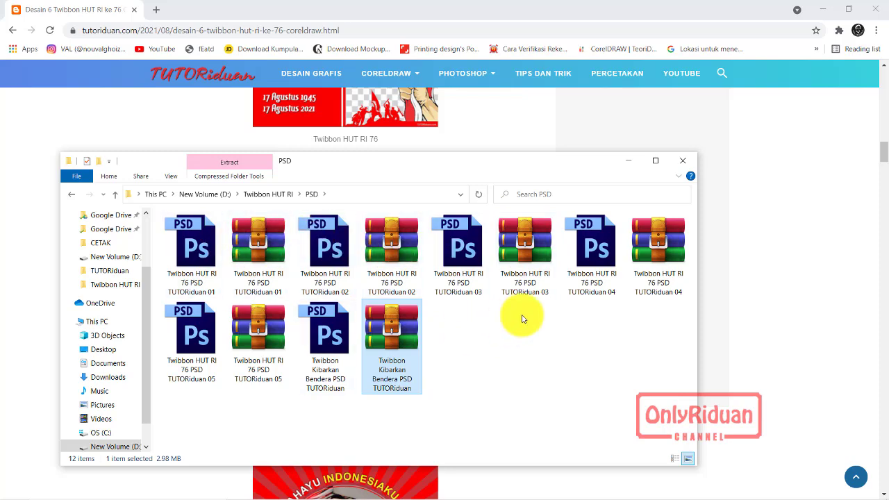
{"action": "left_click", "coordinate": [278, 196]}
Open the X4 folder, then minimize Explorer and Chrome to show the desktop
{"action": "double_click", "coordinate": [539, 253]}
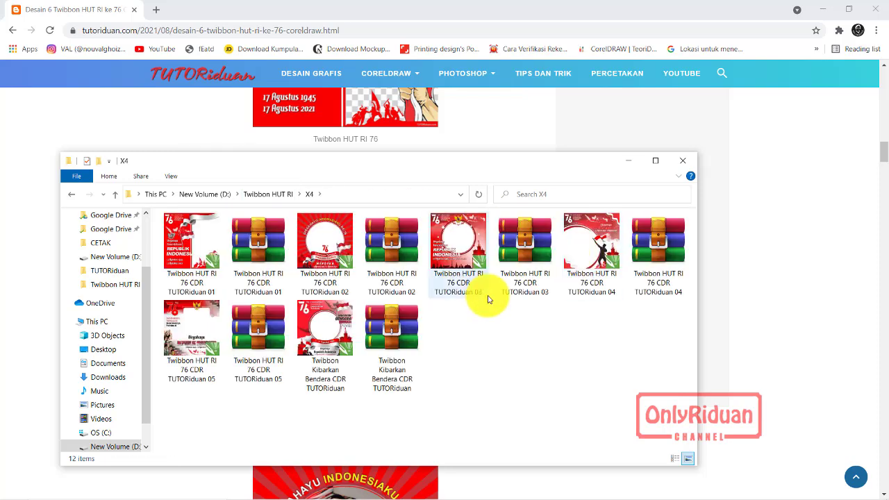
{"action": "left_click", "coordinate": [628, 161]}
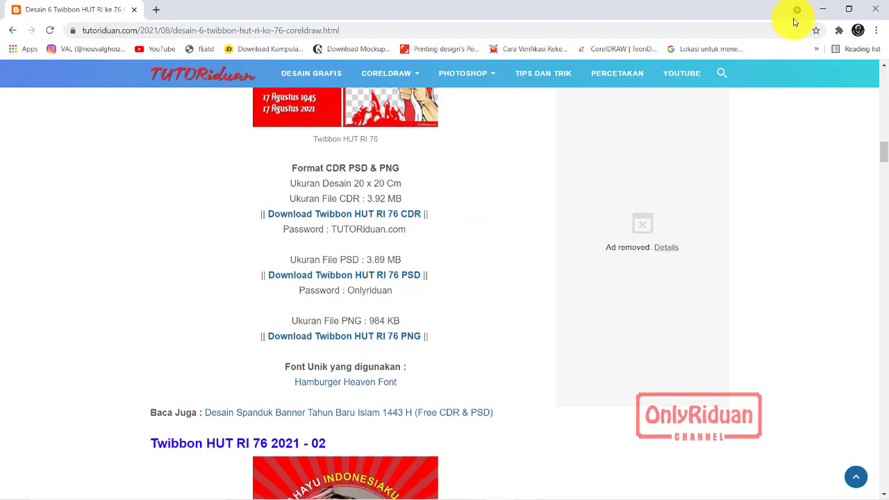
{"action": "left_click", "coordinate": [822, 11]}
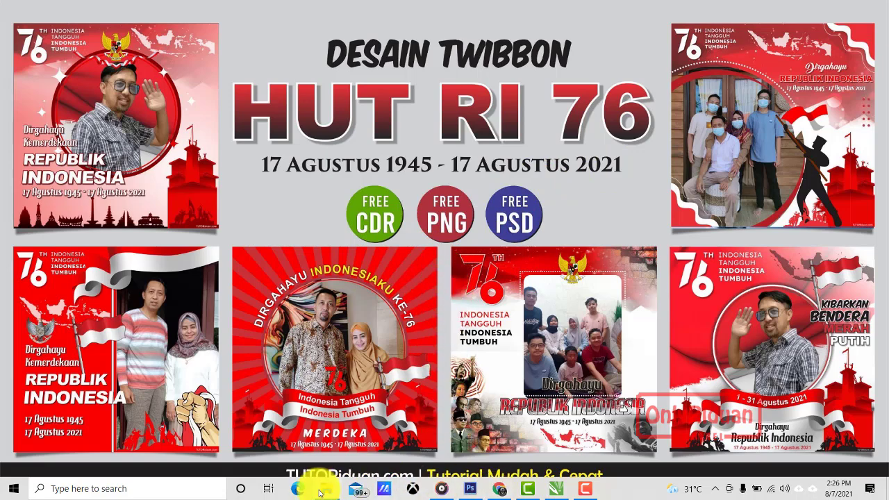
Open the extracted CDR design 01 from X4 in CorelDRAW and dismiss the text update notice
{"action": "left_click", "coordinate": [321, 490]}
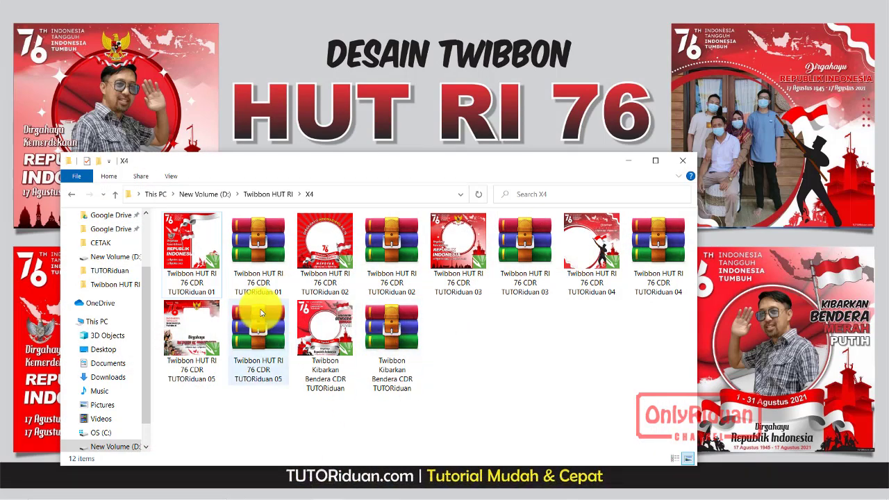
{"action": "double_click", "coordinate": [192, 250]}
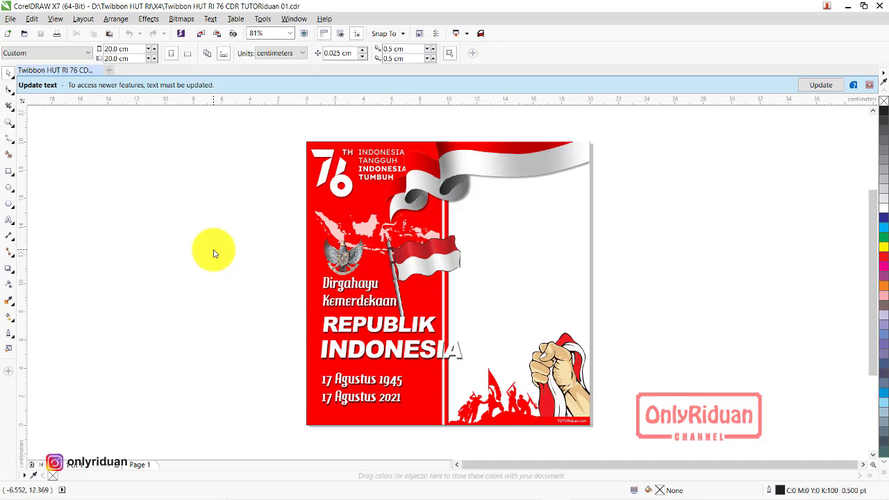
{"action": "left_click", "coordinate": [869, 85]}
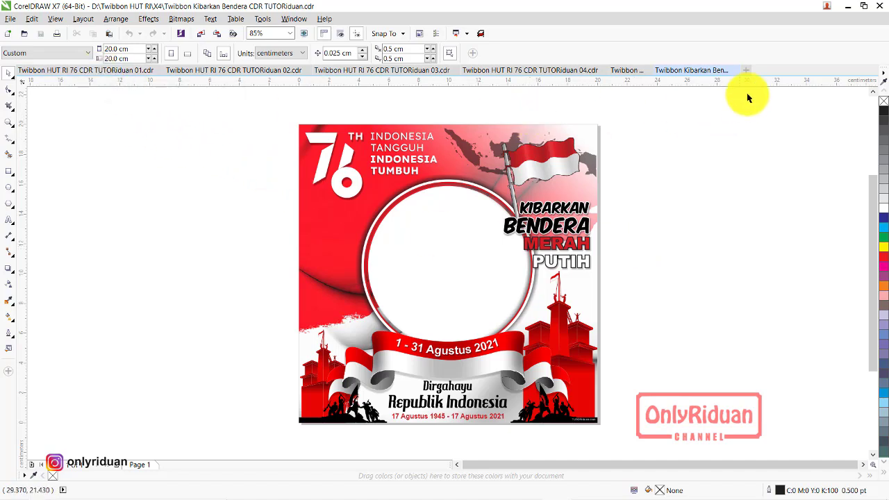
Create a new Untitled-1 document with a 20 cm × 20 cm page
{"action": "left_click", "coordinate": [749, 71]}
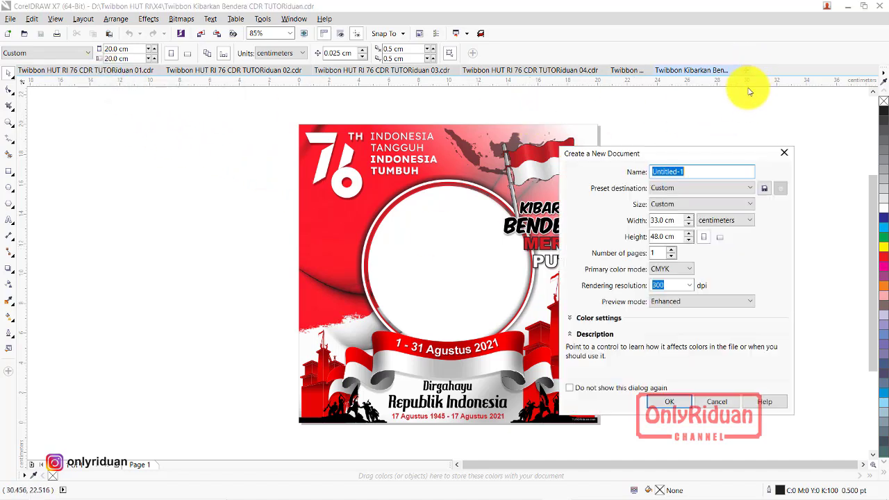
{"action": "left_click", "coordinate": [679, 221]}
{"action": "type", "text": "20"}
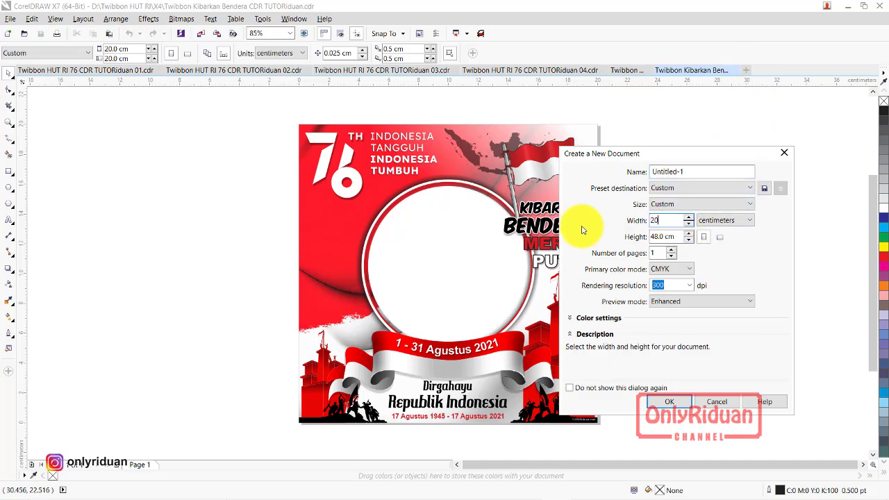
{"action": "key", "text": "Tab"}
{"action": "type", "text": "20"}
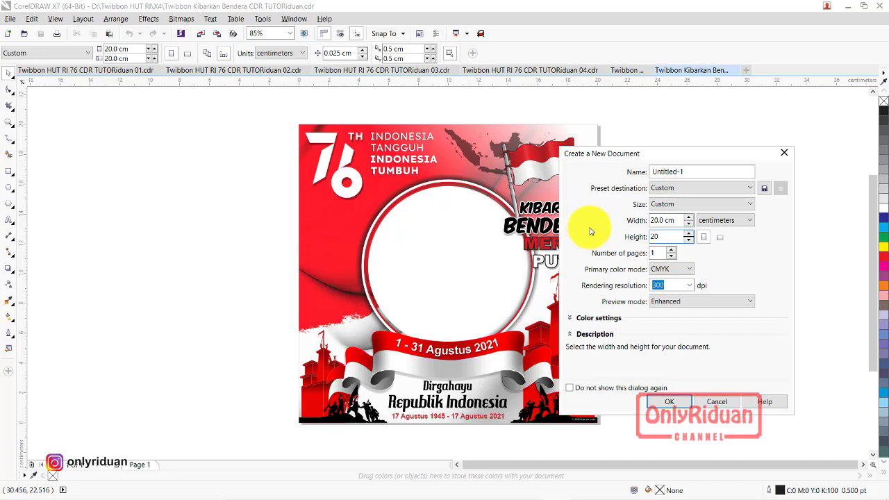
{"action": "key", "text": "Return"}
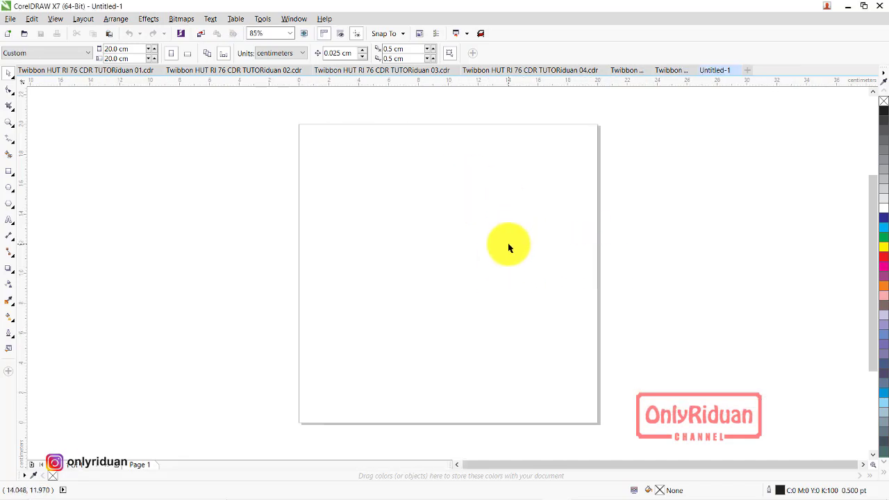
Add a page-size rectangle and narrow it to the page's right half
{"action": "double_click", "coordinate": [15, 172]}
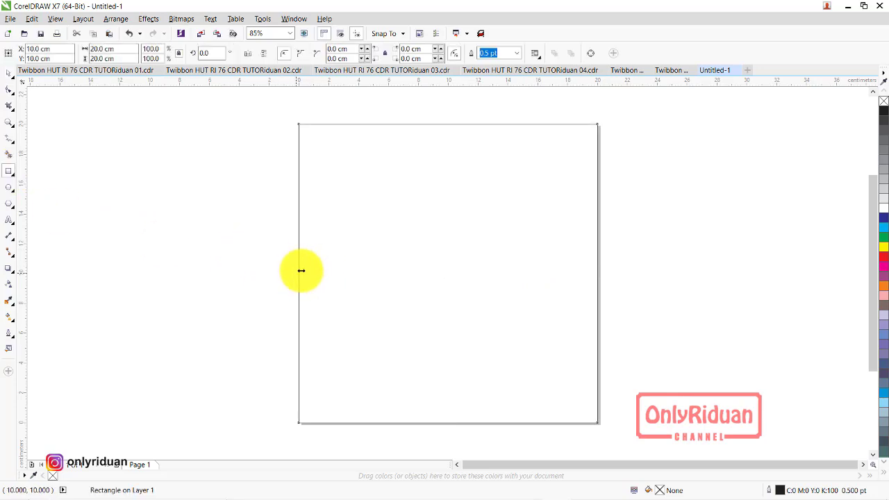
{"action": "left_click_drag", "start_coordinate": [301, 271], "coordinate": [446, 123]}
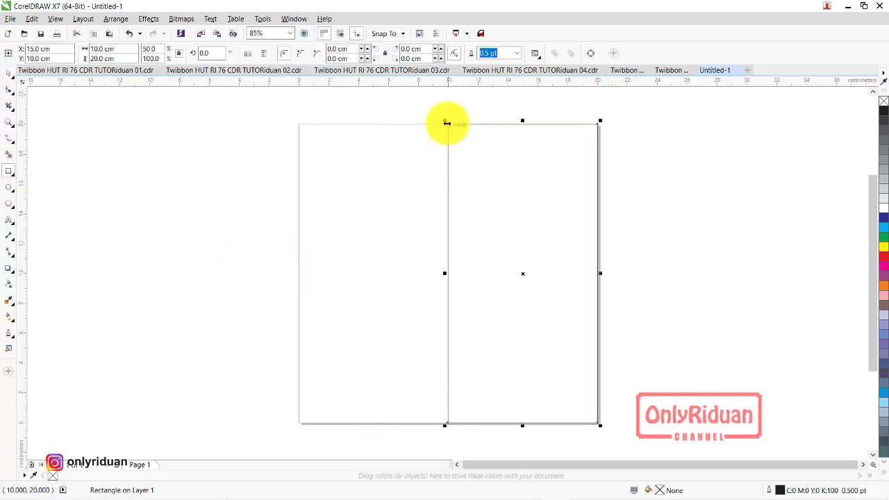
{"action": "left_click", "coordinate": [11, 75]}
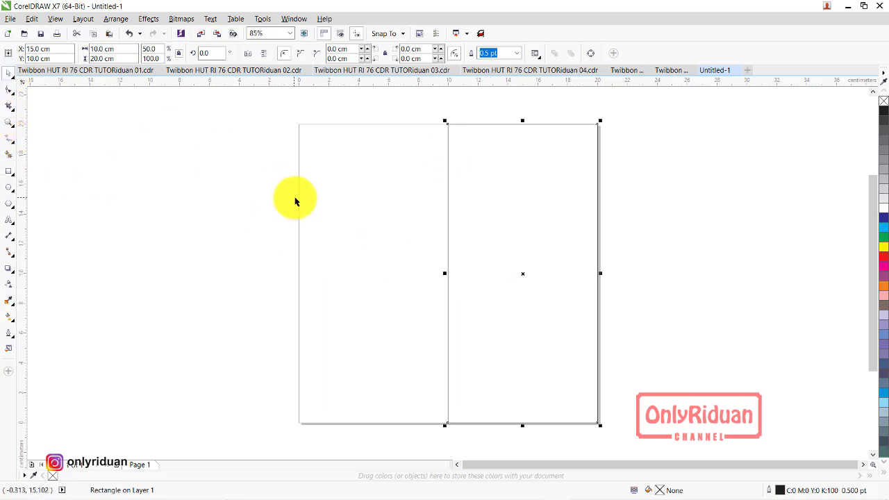
{"action": "left_click", "coordinate": [330, 201]}
Mirror-copy the half rectangle onto the left half and fill it red
{"action": "left_click", "coordinate": [458, 220]}
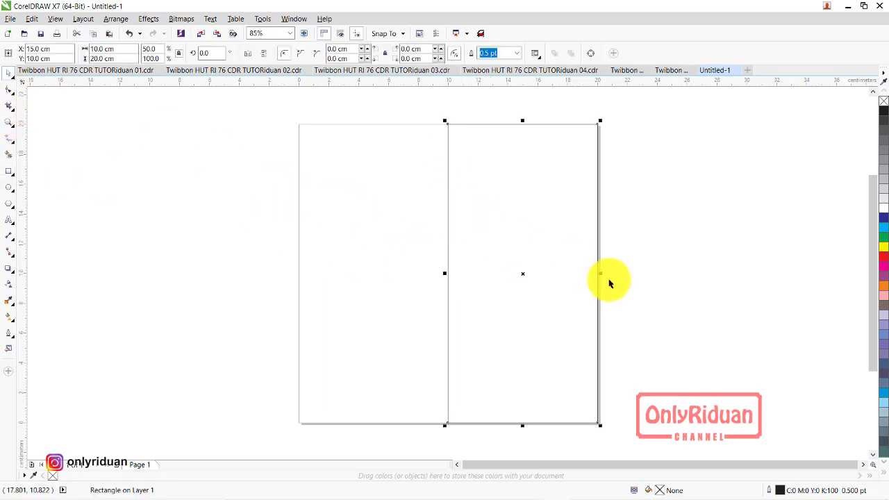
{"action": "left_click_drag", "start_coordinate": [591, 270], "coordinate": [313, 247]}
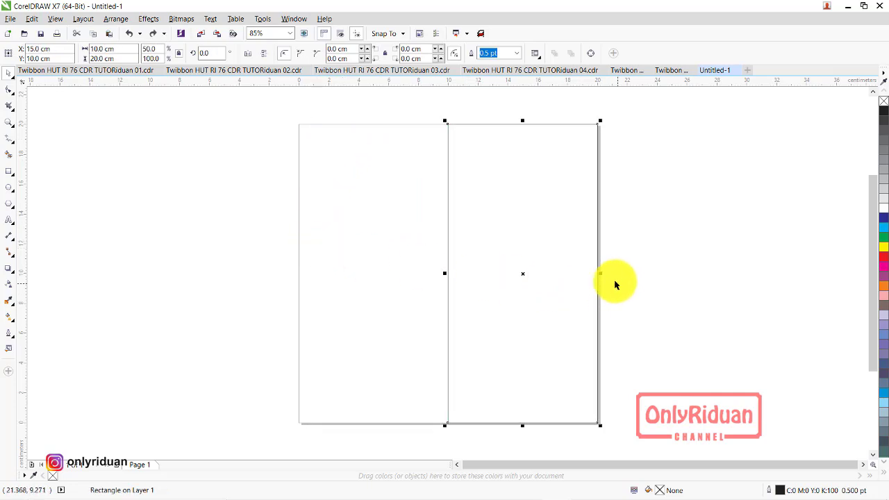
{"action": "left_click_drag", "start_coordinate": [600, 274], "coordinate": [405, 274]}
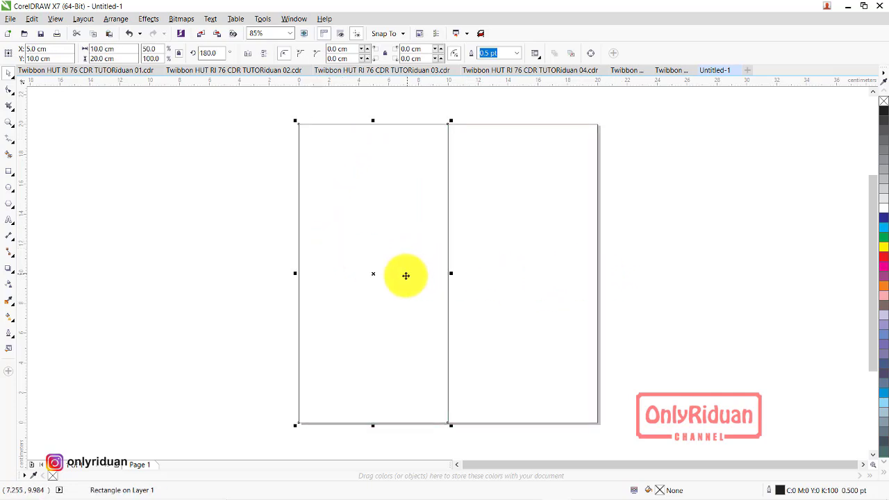
{"action": "left_click", "coordinate": [376, 198]}
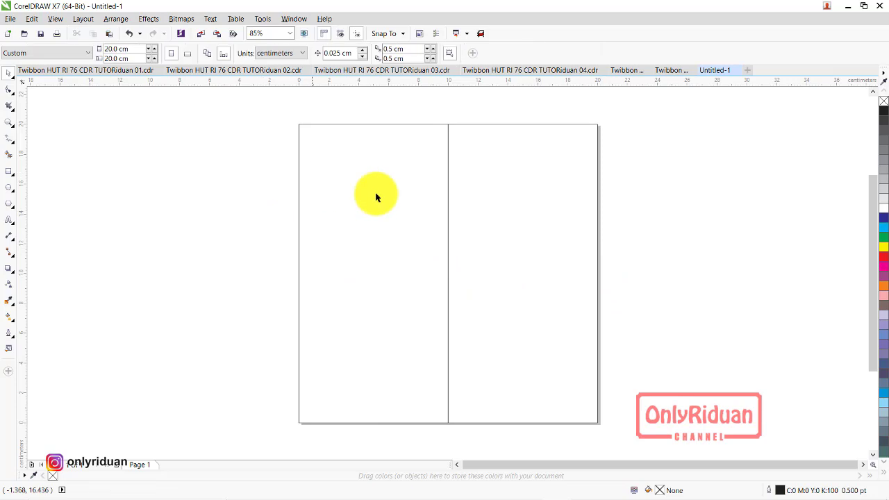
{"action": "left_click", "coordinate": [884, 256]}
After checking design 01, move the white right-half rectangle off the page
{"action": "left_click", "coordinate": [469, 236]}
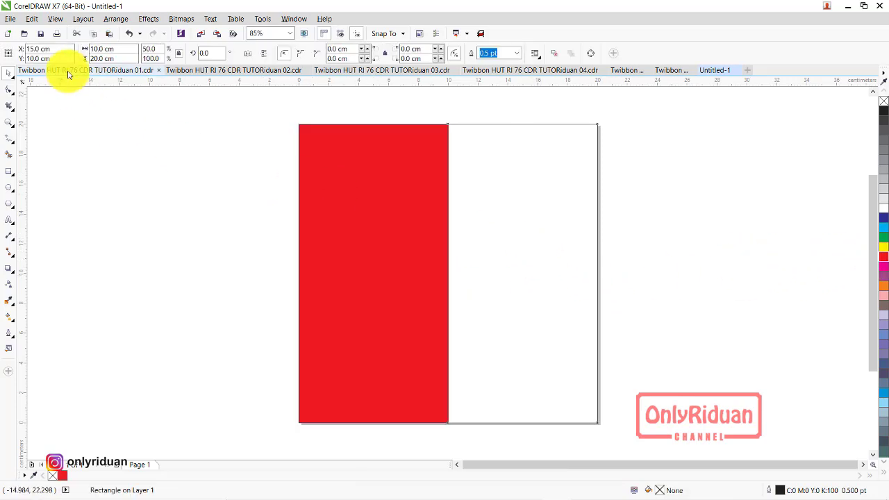
{"action": "left_click", "coordinate": [70, 70]}
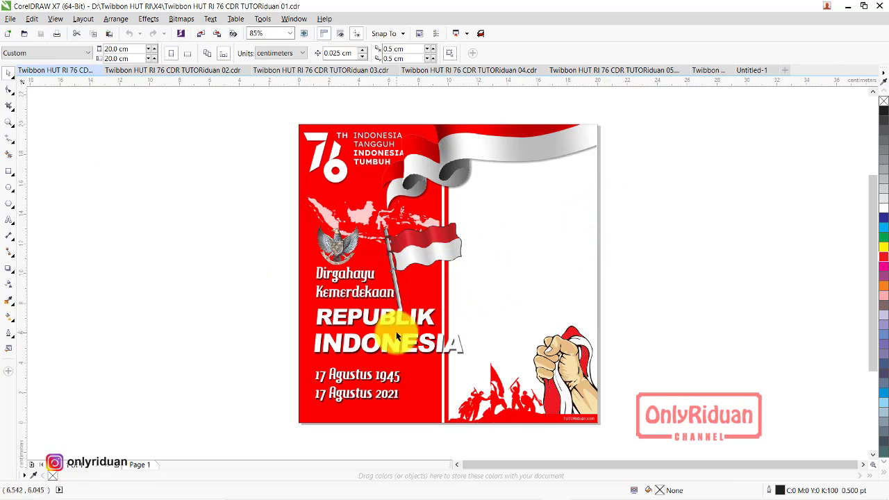
{"action": "left_click", "coordinate": [750, 71]}
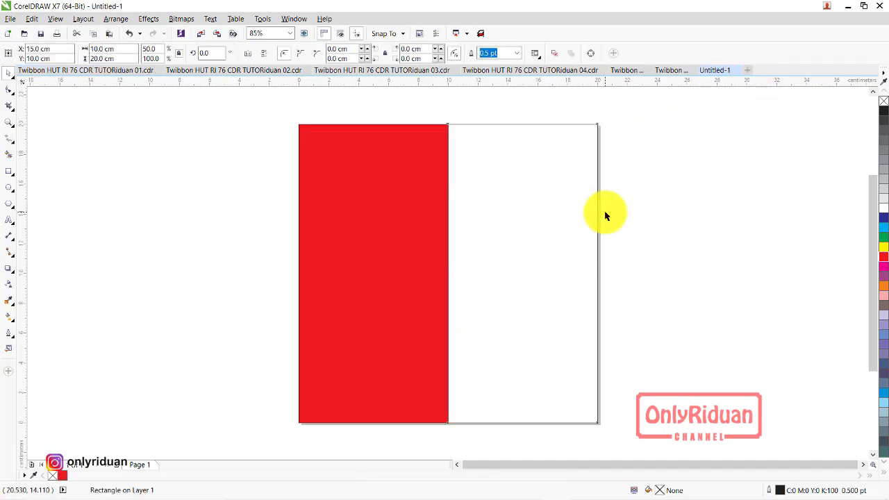
{"action": "left_click_drag", "start_coordinate": [497, 205], "coordinate": [679, 212]}
{"action": "left_click", "coordinate": [471, 171]}
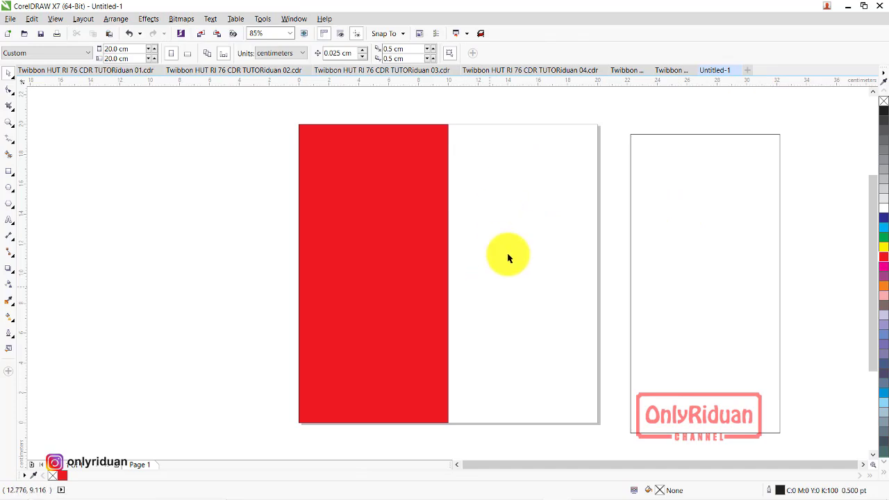
Delete the white rectangle sitting beside the page
{"action": "left_click", "coordinate": [401, 236]}
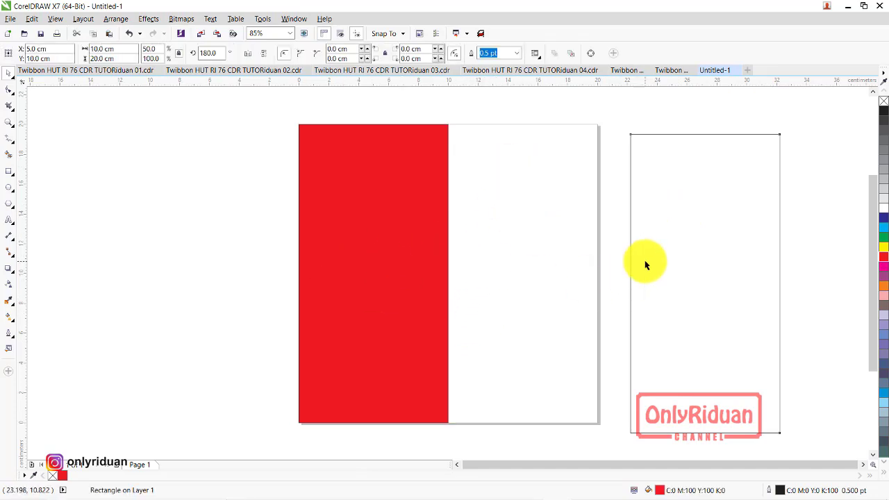
{"action": "left_click", "coordinate": [523, 239]}
{"action": "left_click", "coordinate": [664, 253]}
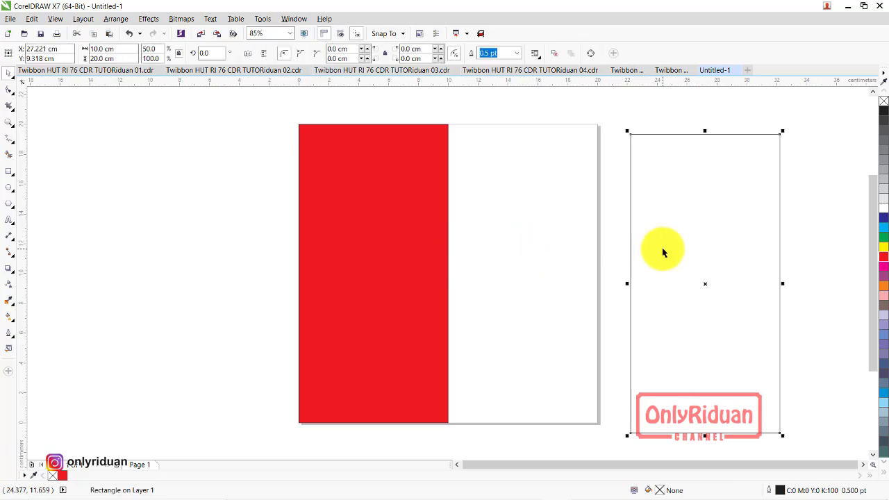
{"action": "key", "text": "Delete"}
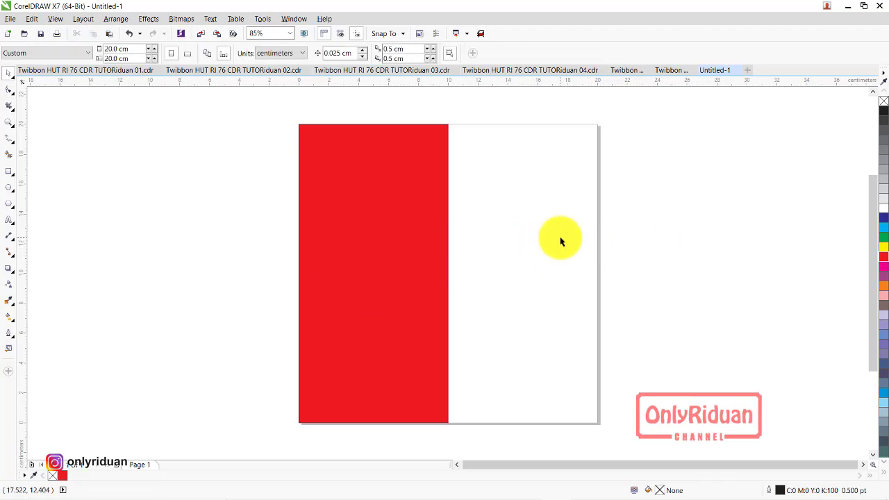
{"action": "left_click", "coordinate": [9, 171]}
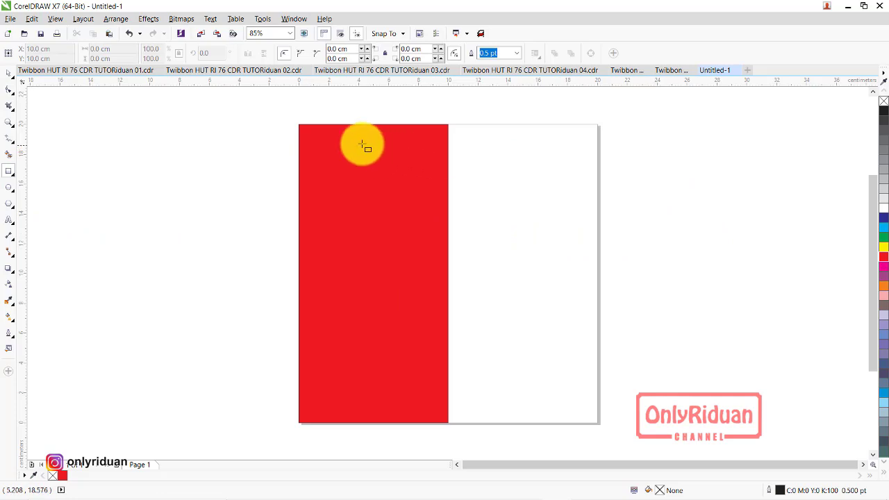
Compare the red-and-white page against the 02 and 01 designs, then return to Untitled-1
{"action": "left_click", "coordinate": [223, 71]}
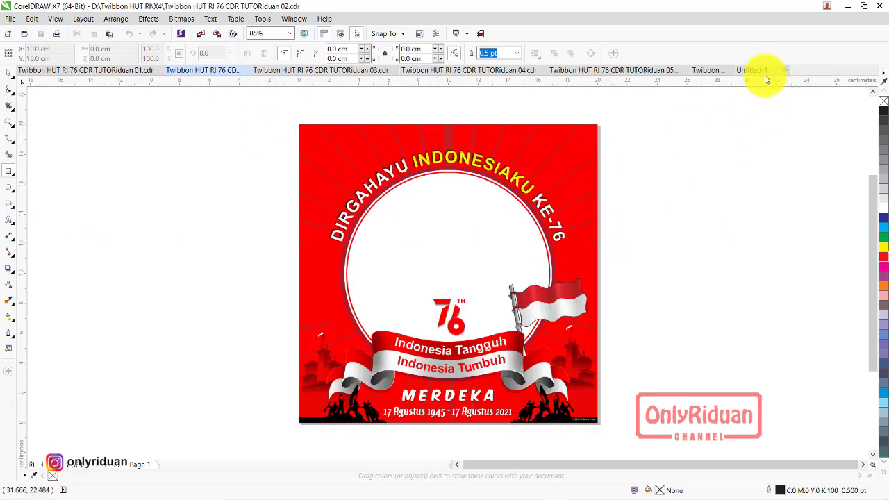
{"action": "left_click", "coordinate": [757, 71]}
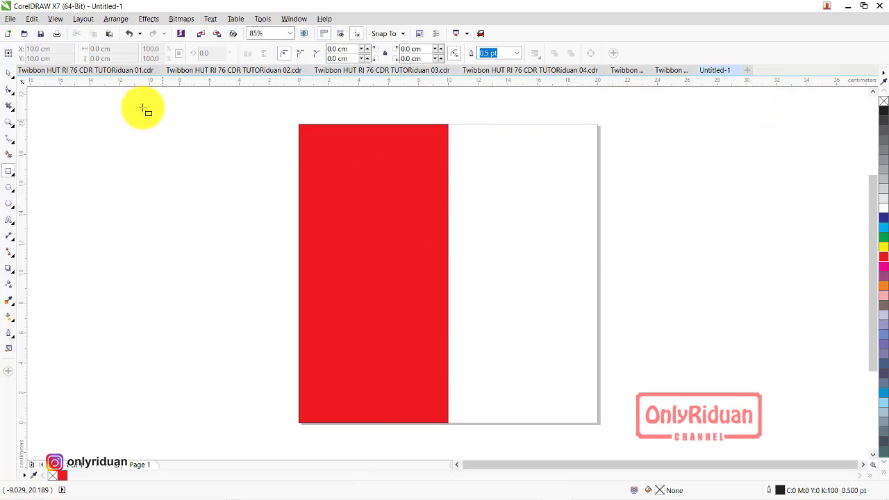
{"action": "left_click", "coordinate": [67, 71]}
{"action": "left_click", "coordinate": [752, 71]}
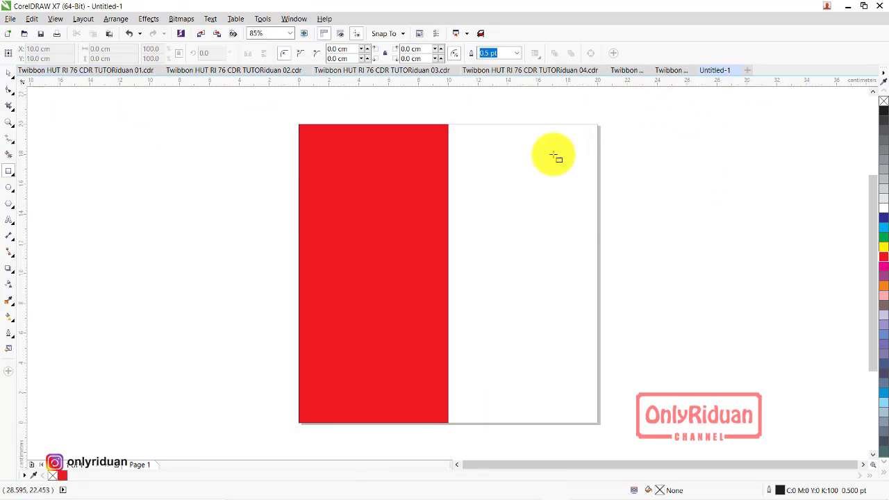
{"action": "left_click", "coordinate": [73, 70]}
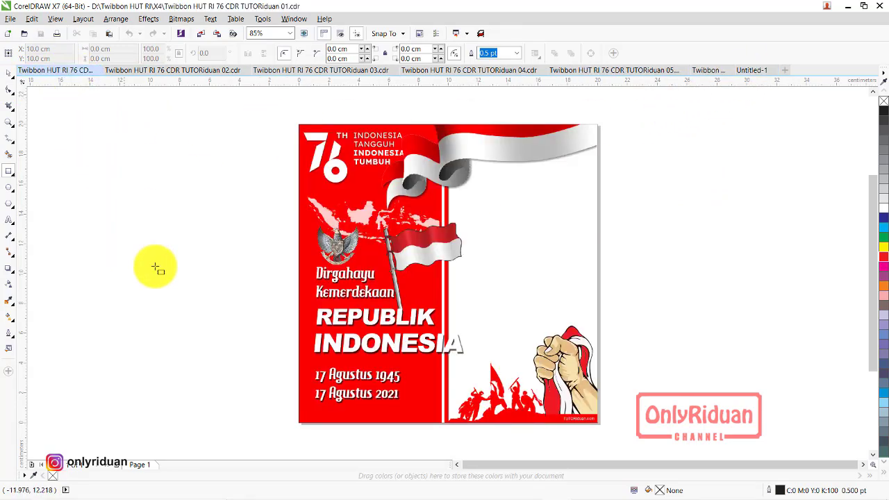
{"action": "left_click", "coordinate": [8, 72]}
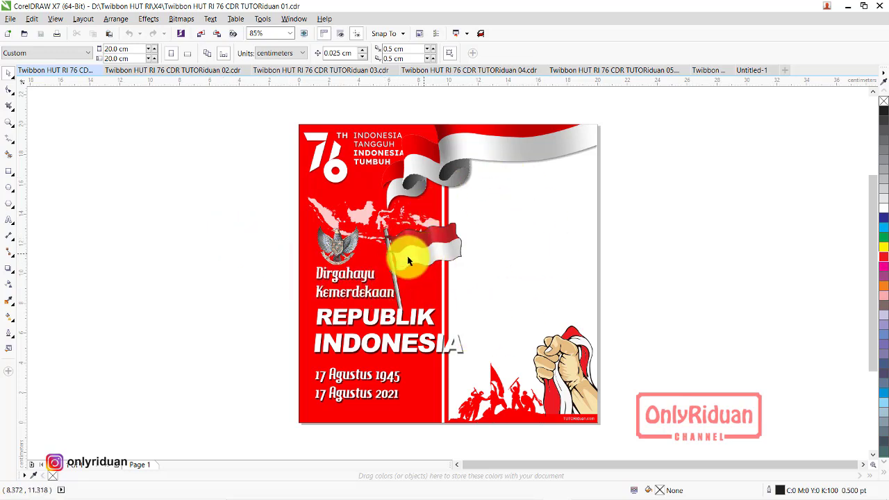
{"action": "left_click", "coordinate": [739, 75]}
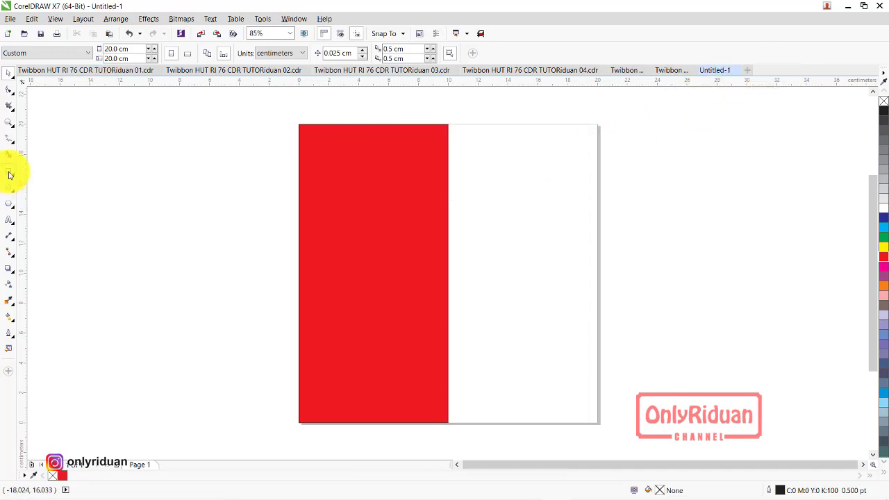
Draw a thin full-height strip at the red panel's edge, filled white with no outline
{"action": "left_click", "coordinate": [9, 172]}
{"action": "left_click_drag", "start_coordinate": [437, 123], "coordinate": [439, 424]}
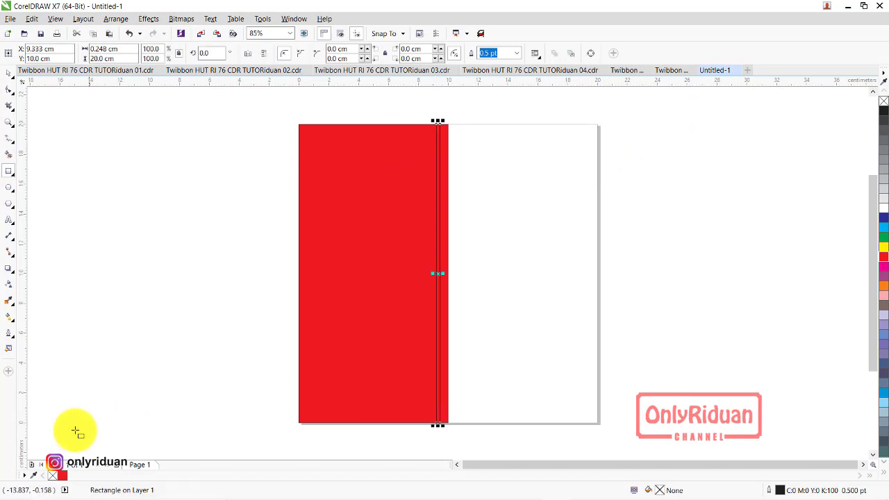
{"action": "left_click", "coordinate": [884, 478]}
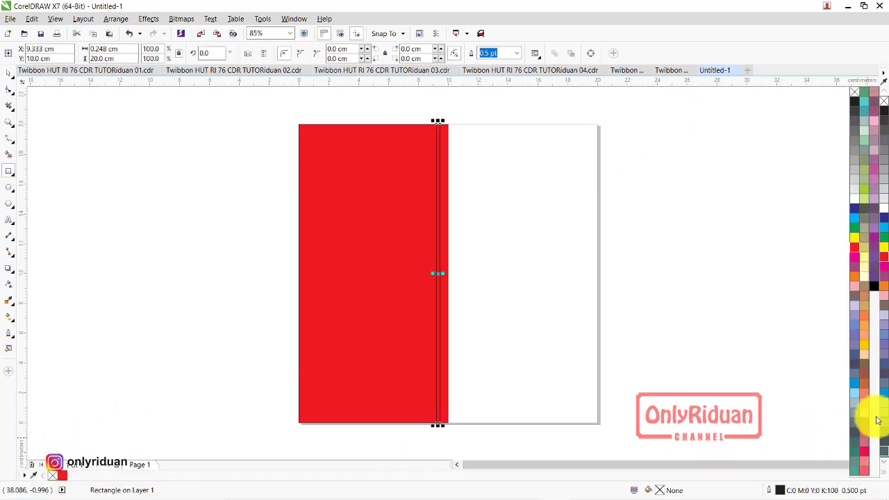
{"action": "left_click", "coordinate": [858, 202]}
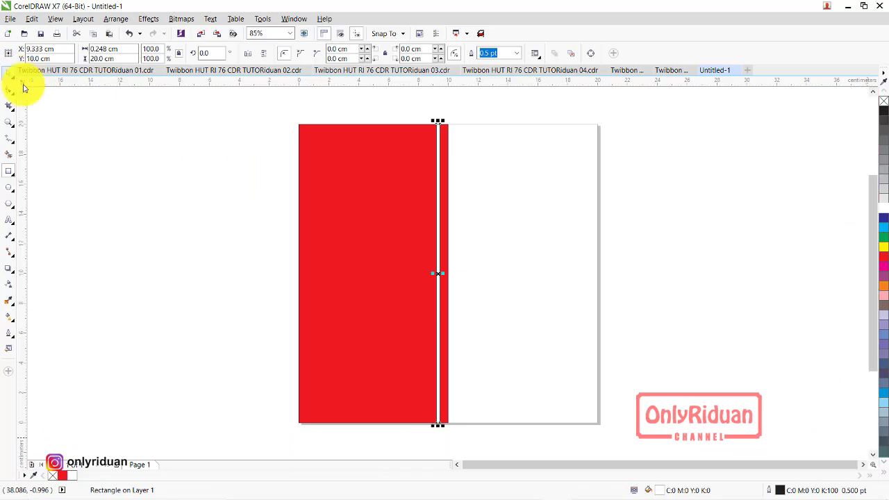
{"action": "right_click", "coordinate": [54, 475]}
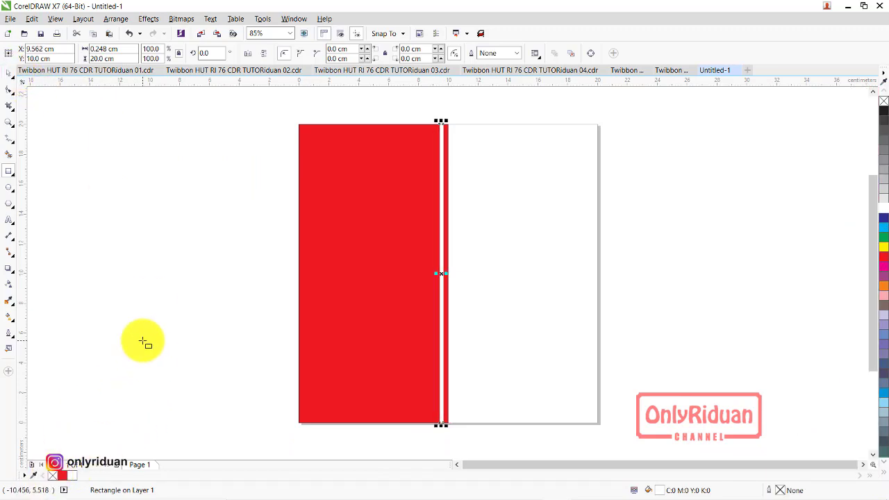
Copy the 76 logo, map and emblem from design 01 onto the red panel
{"action": "left_click", "coordinate": [89, 71]}
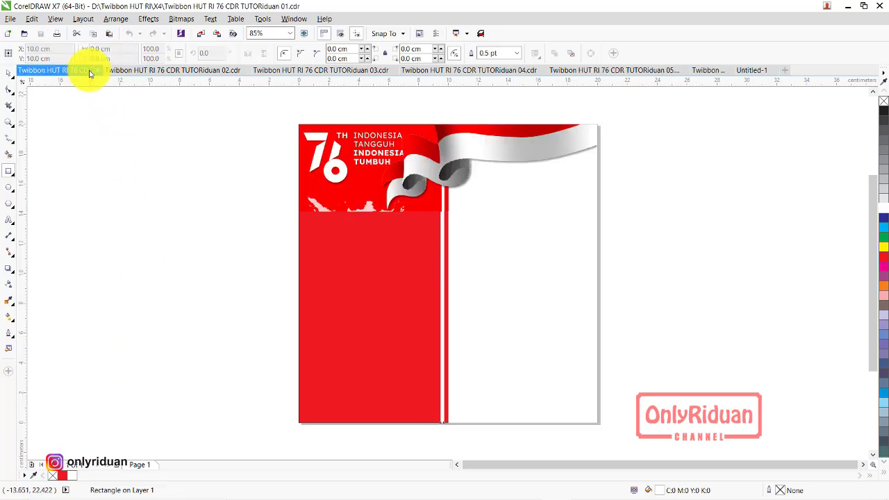
{"action": "left_click", "coordinate": [10, 75]}
{"action": "left_click_drag", "start_coordinate": [218, 104], "coordinate": [463, 280]}
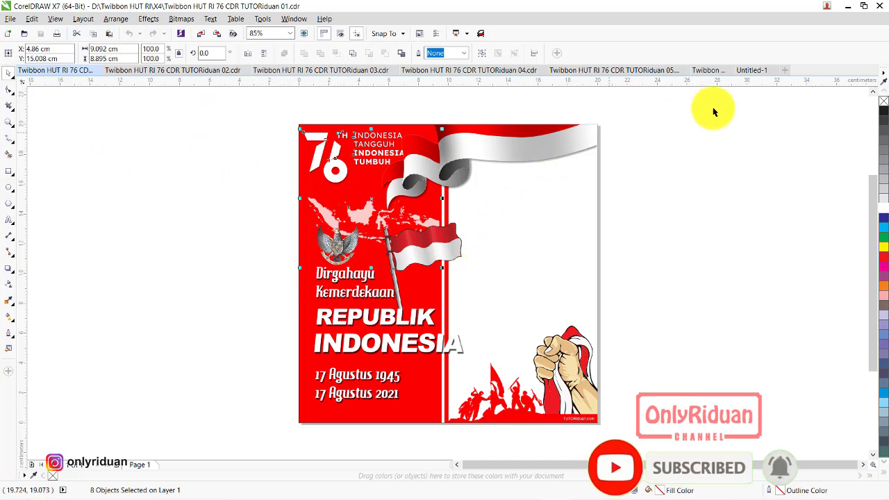
{"action": "left_click", "coordinate": [756, 71]}
{"action": "key", "text": "ctrl+v"}
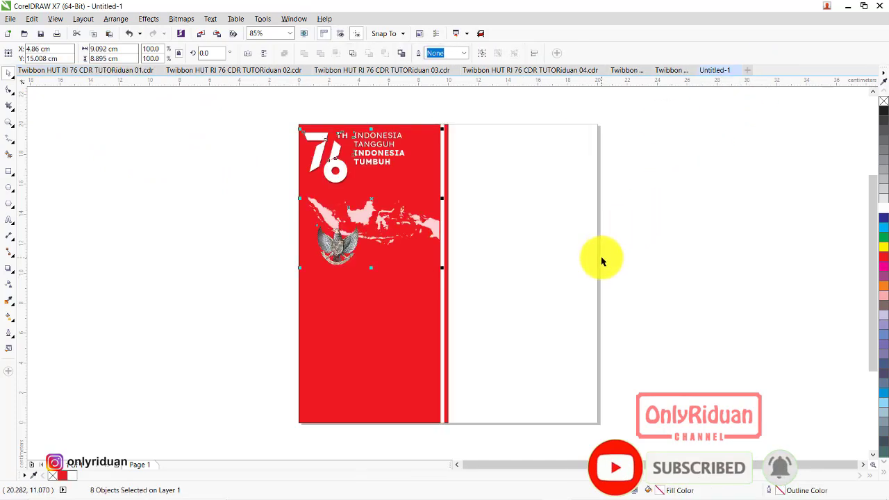
{"action": "left_click", "coordinate": [229, 260]}
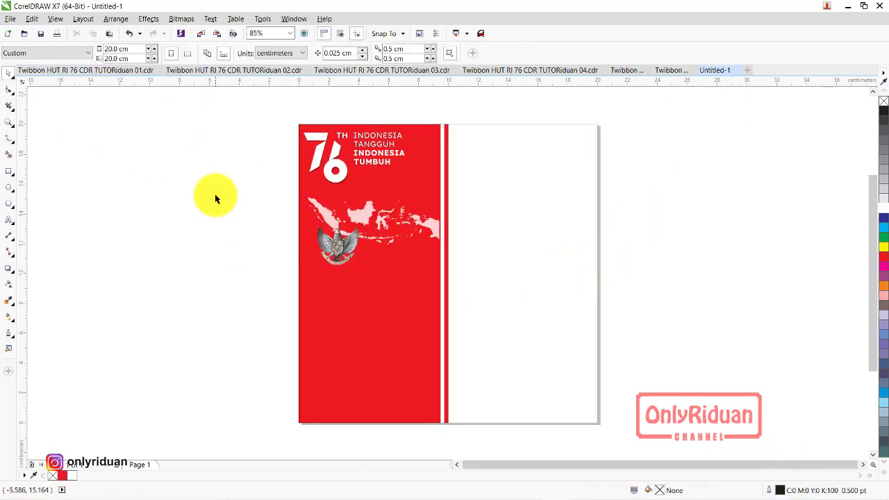
Copy the greeting and date text from design 01 onto the new page
{"action": "left_click", "coordinate": [115, 73]}
{"action": "left_click_drag", "start_coordinate": [249, 253], "coordinate": [473, 411]}
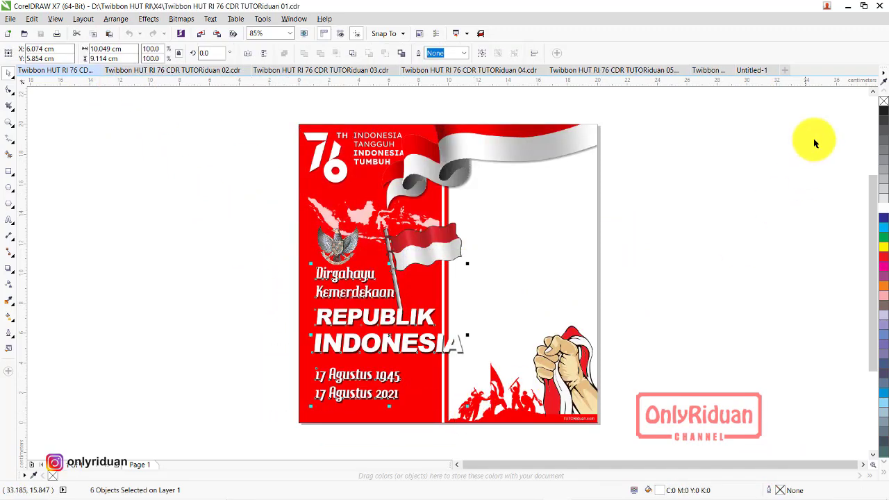
{"action": "left_click", "coordinate": [753, 71]}
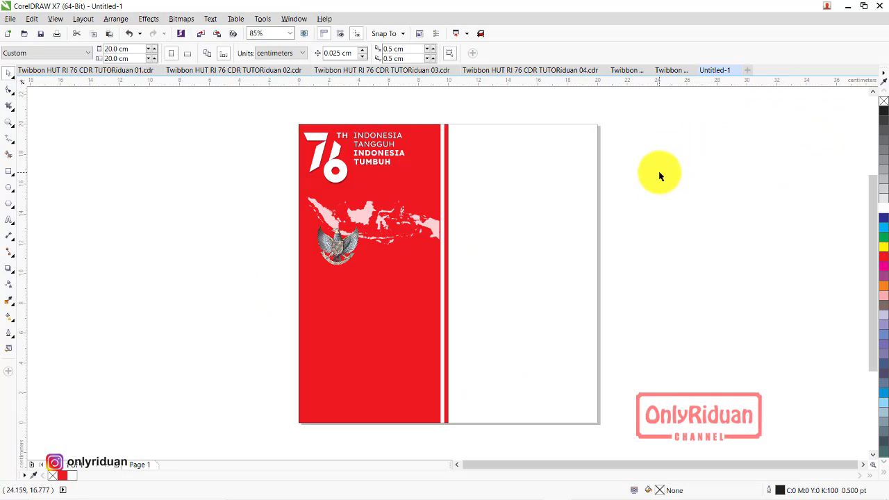
{"action": "key", "text": "ctrl+v"}
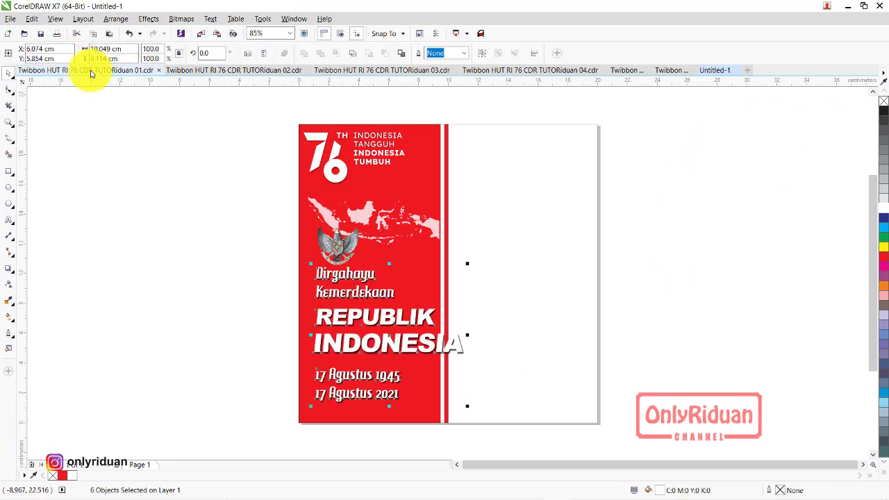
Copy the waving flag picture from design 01 onto the new page
{"action": "left_click", "coordinate": [84, 69]}
{"action": "left_click", "coordinate": [417, 265]}
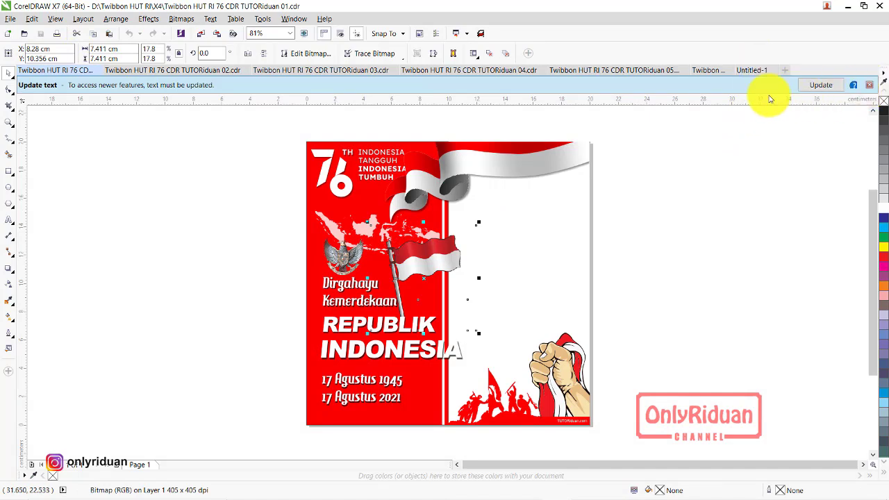
{"action": "left_click", "coordinate": [752, 71]}
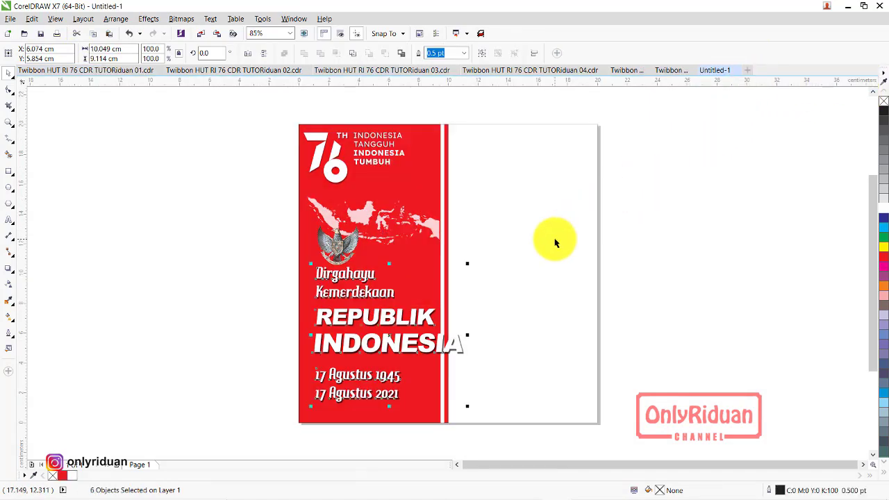
{"action": "key", "text": "ctrl+v"}
{"action": "left_click", "coordinate": [578, 338]}
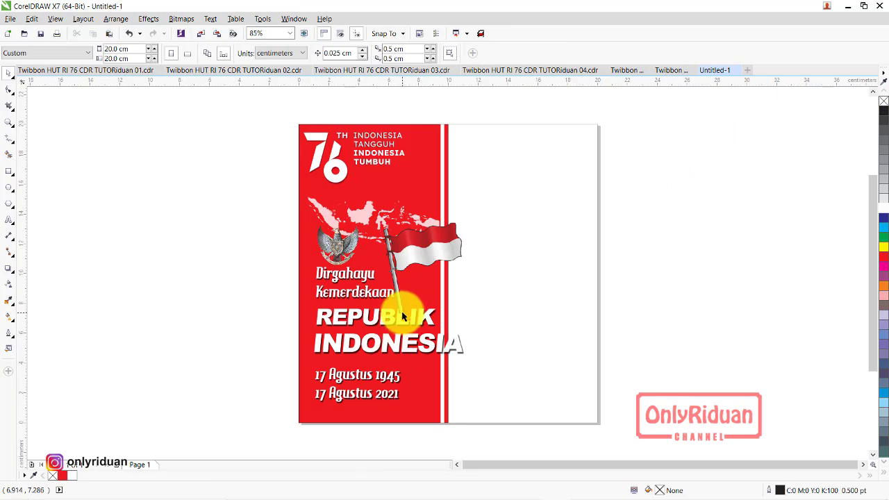
Select the REPUBLIK INDONESIA text on the new poster
{"action": "scroll", "coordinate": [402, 316], "scroll_direction": "up", "scroll_amount": 3}
{"action": "scroll", "coordinate": [401, 311], "scroll_direction": "down", "scroll_amount": 2}
{"action": "mouse_move", "coordinate": [194, 286]}
{"action": "left_mouse_down"}
{"action": "mouse_move", "coordinate": [457, 374]}
{"action": "mouse_move", "coordinate": [539, 376]}
{"action": "left_mouse_up"}
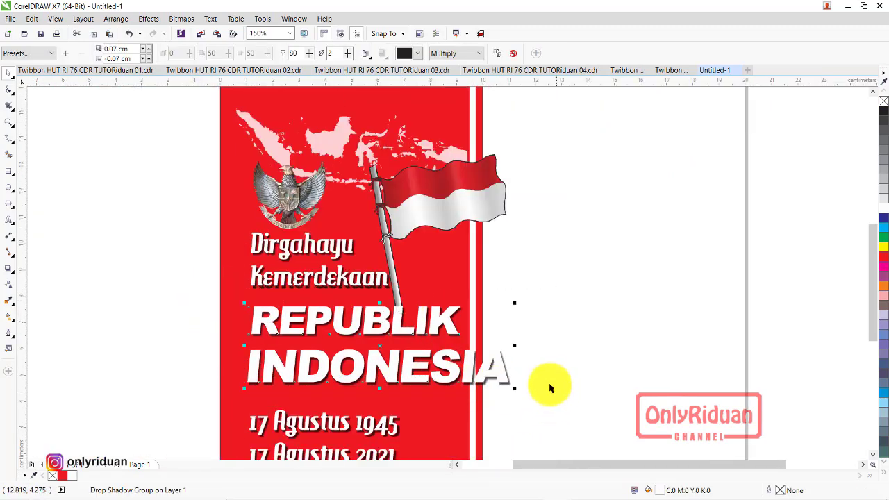
{"action": "scroll", "coordinate": [549, 387], "scroll_direction": "down", "scroll_amount": 2}
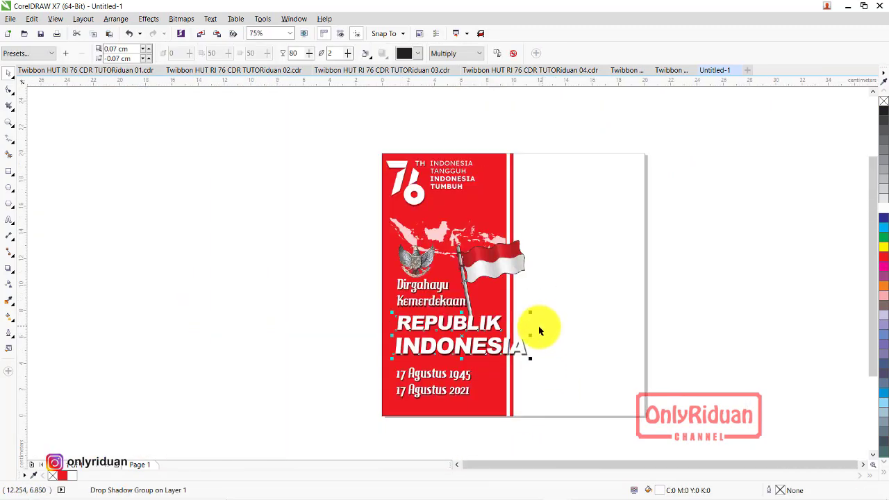
Extract the red-and-white ribbon from its clipping frame in 01.cdr and paste it across the poster top
{"action": "left_click", "coordinate": [114, 72]}
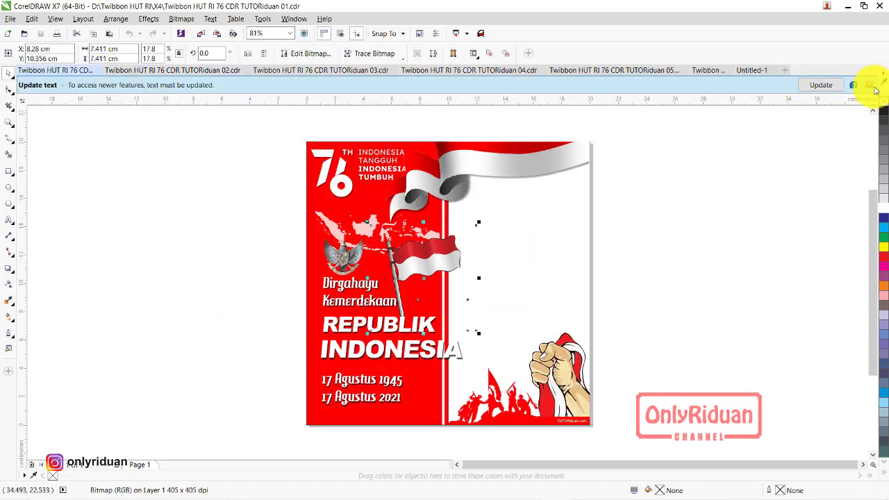
{"action": "left_click", "coordinate": [874, 86]}
{"action": "right_click", "coordinate": [471, 137]}
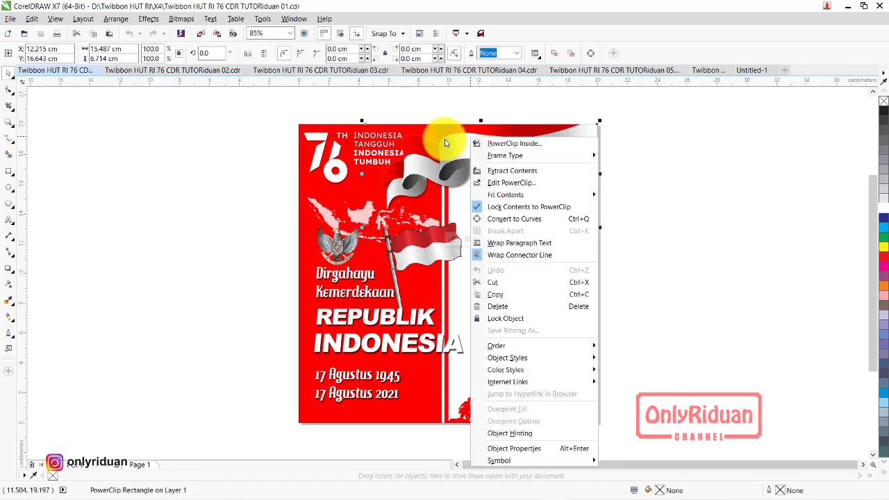
{"action": "left_click", "coordinate": [511, 171]}
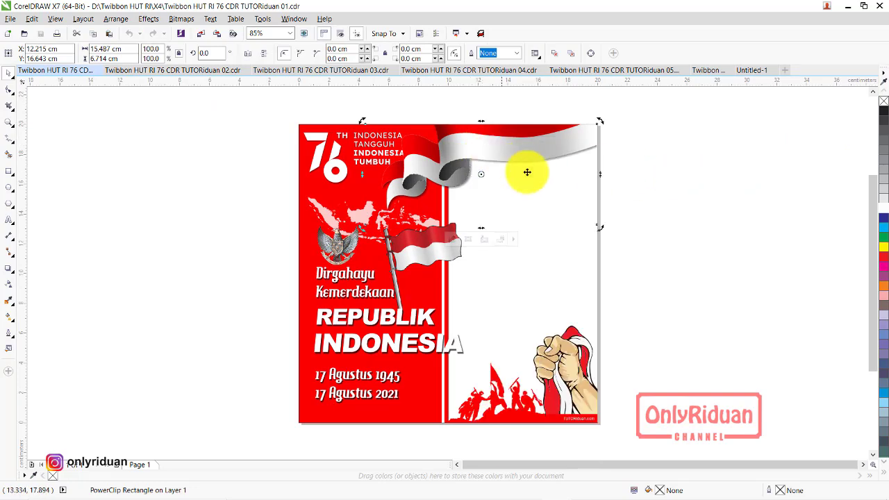
{"action": "left_click", "coordinate": [754, 70]}
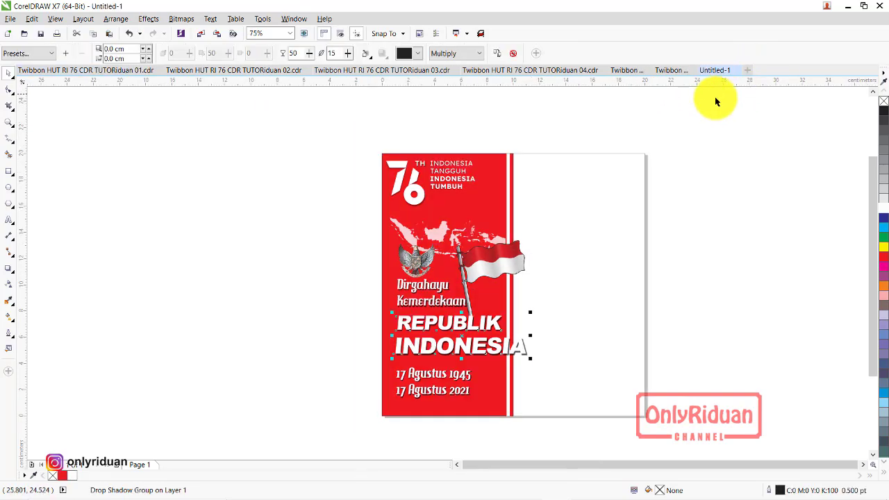
{"action": "key", "text": "ctrl+v"}
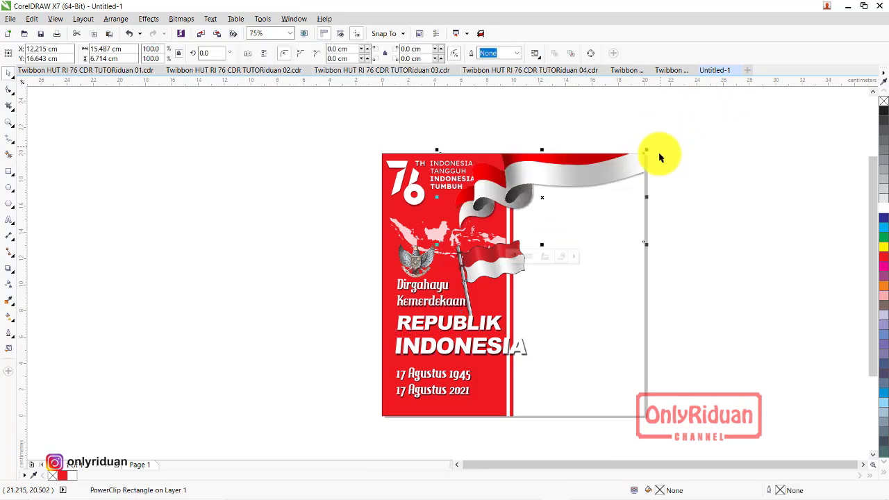
Copy the raised fist and crowd silhouettes from 01.cdr into the poster's lower right
{"action": "left_click", "coordinate": [110, 70]}
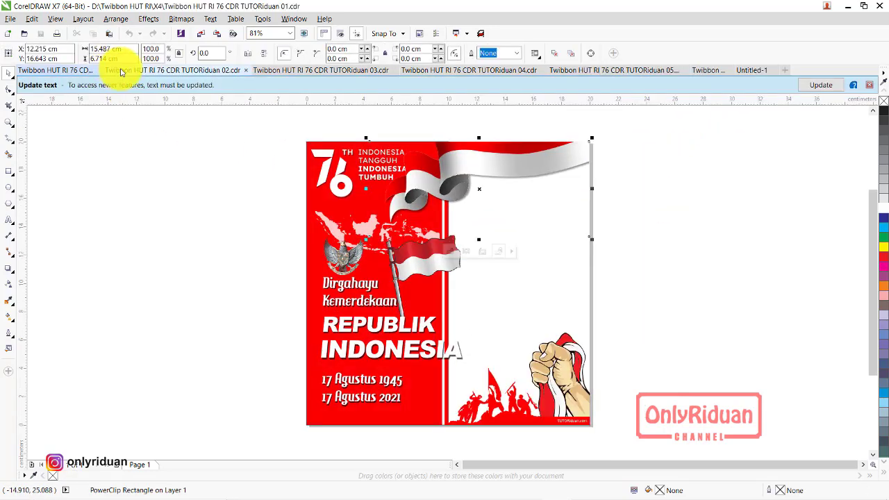
{"action": "left_click", "coordinate": [553, 394]}
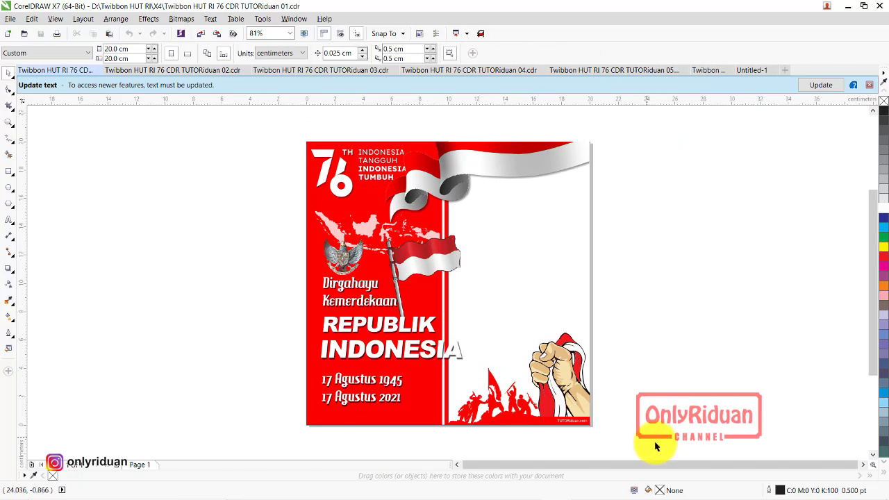
{"action": "left_click_drag", "start_coordinate": [629, 451], "coordinate": [412, 314]}
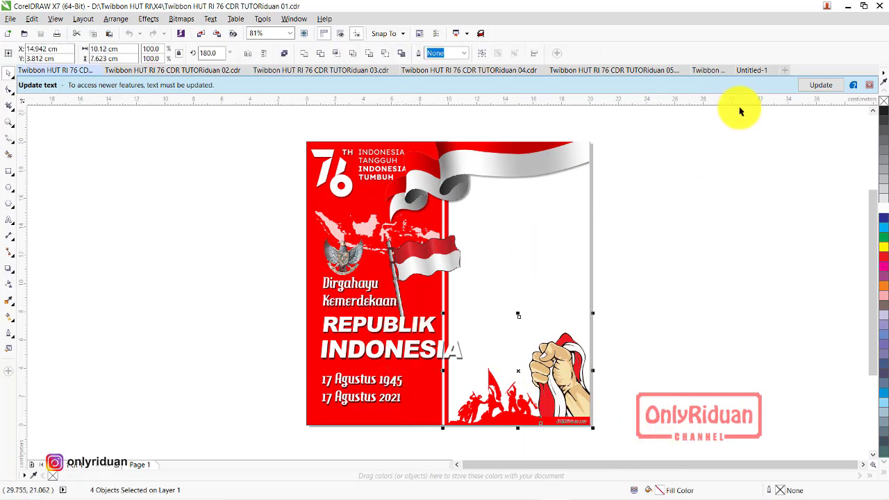
{"action": "left_click", "coordinate": [754, 70]}
{"action": "key", "text": "ctrl+v"}
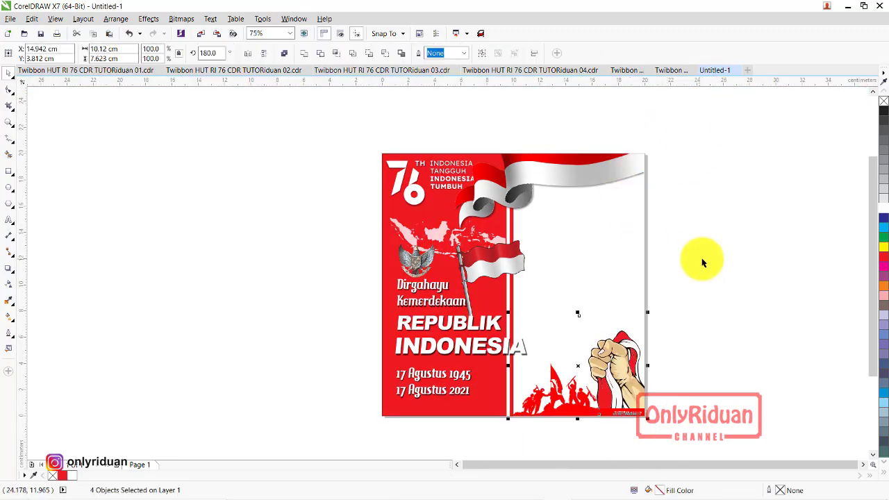
{"action": "left_click", "coordinate": [703, 262]}
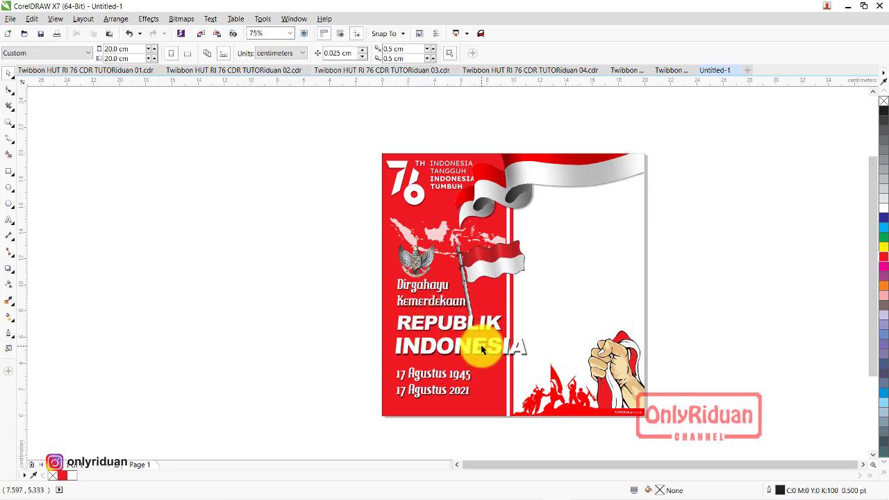
{"action": "scroll", "coordinate": [482, 350], "scroll_direction": "up", "scroll_amount": 4}
{"action": "scroll", "coordinate": [483, 350], "scroll_direction": "down", "scroll_amount": 2}
{"action": "scroll", "coordinate": [483, 350], "scroll_direction": "down", "scroll_amount": 2}
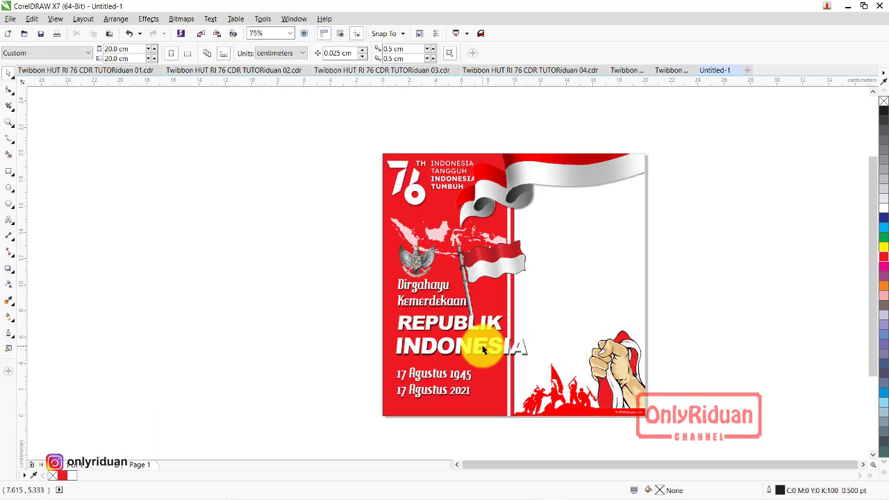
{"action": "scroll", "coordinate": [483, 349], "scroll_direction": "up", "scroll_amount": 2}
{"action": "scroll", "coordinate": [483, 349], "scroll_direction": "down", "scroll_amount": 2}
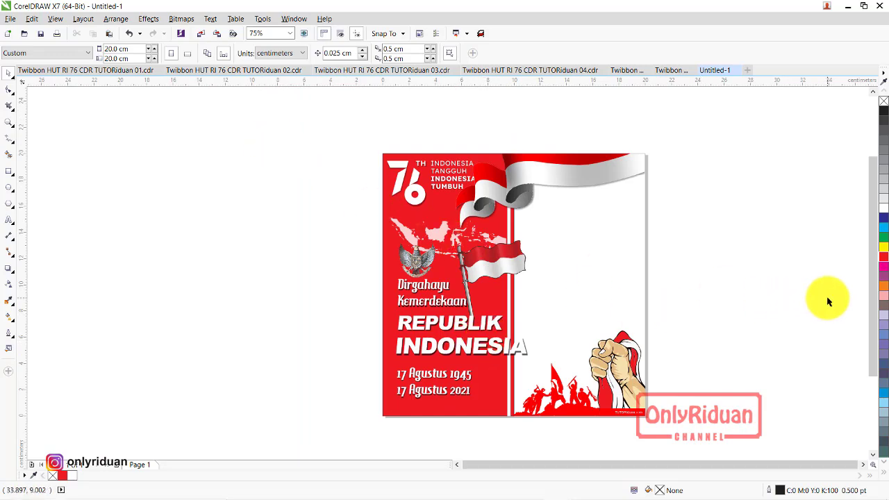
{"action": "left_click", "coordinate": [217, 72]}
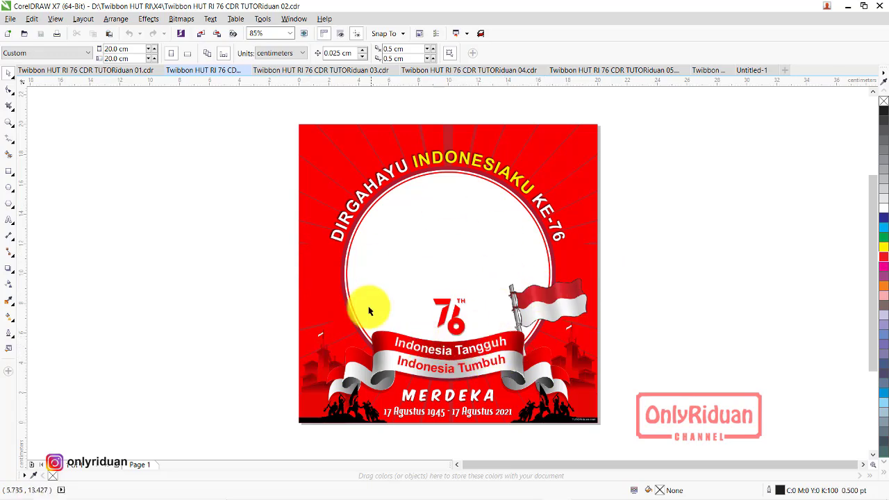
{"action": "left_click", "coordinate": [705, 70]}
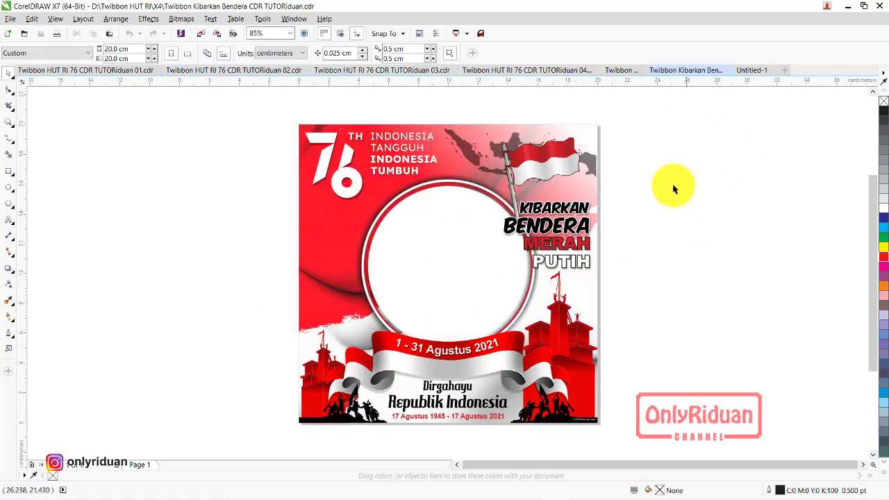
{"action": "key", "text": "ctrl+Tab"}
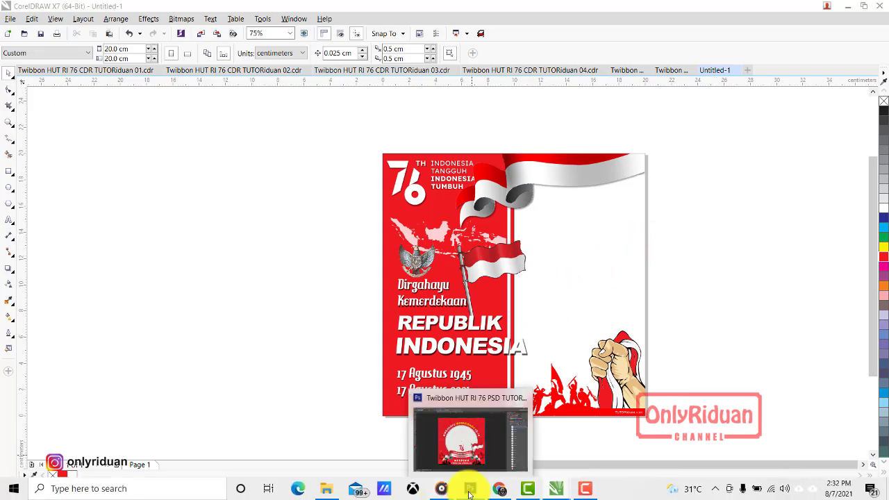
In Photoshop, pick the curved title's Layer-6 with the Move tool and start a layer effect
{"action": "left_click", "coordinate": [470, 493]}
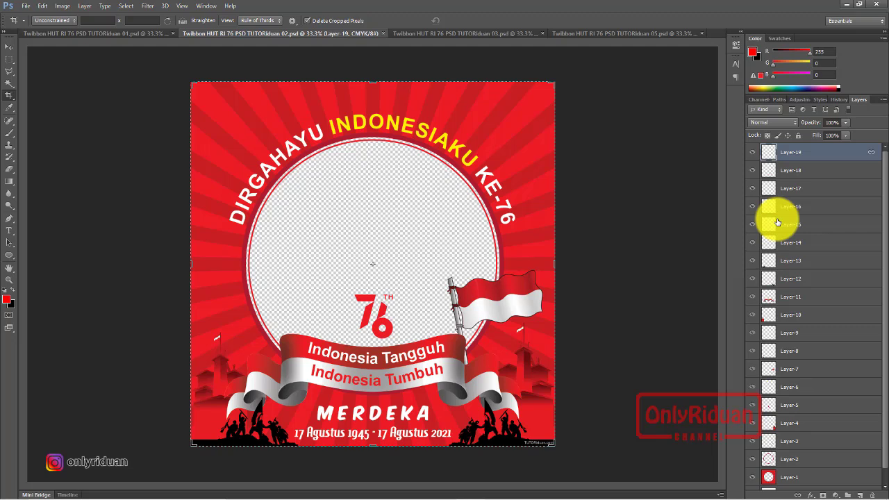
{"action": "left_click", "coordinate": [756, 154]}
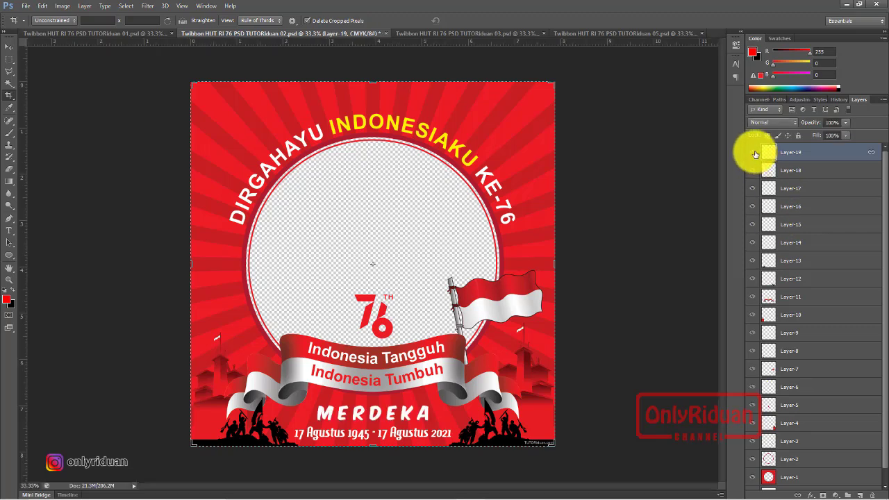
{"action": "left_click", "coordinate": [754, 153]}
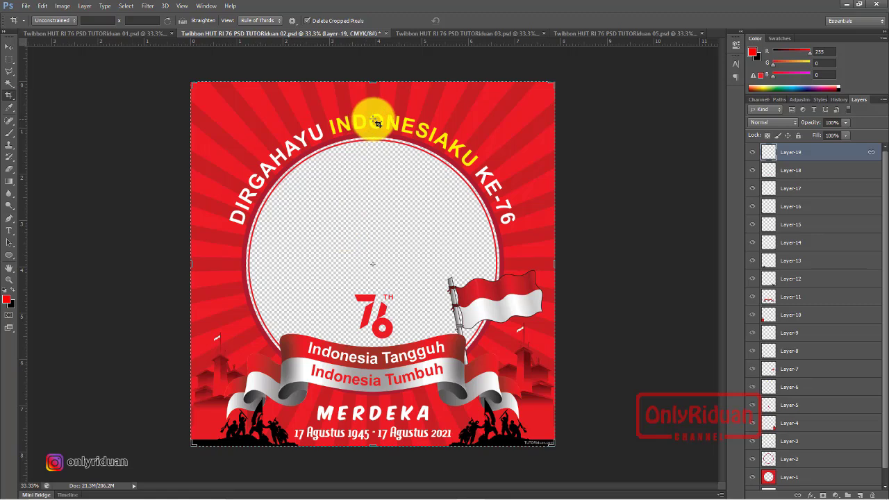
{"action": "left_click", "coordinate": [11, 50]}
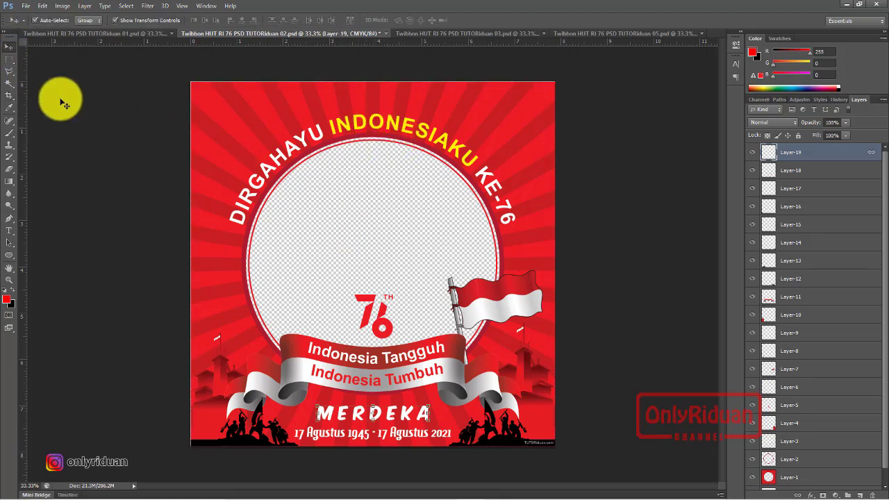
{"action": "left_click", "coordinate": [63, 95]}
{"action": "left_click", "coordinate": [345, 129]}
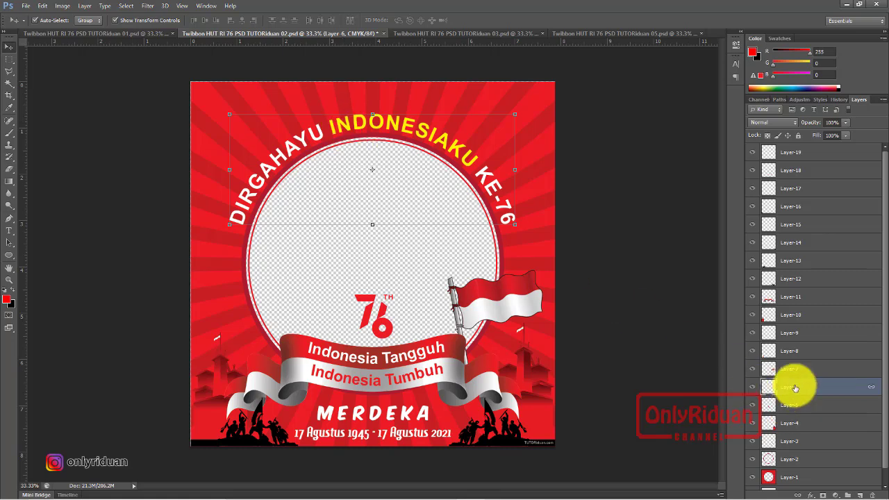
{"action": "left_click", "coordinate": [752, 389]}
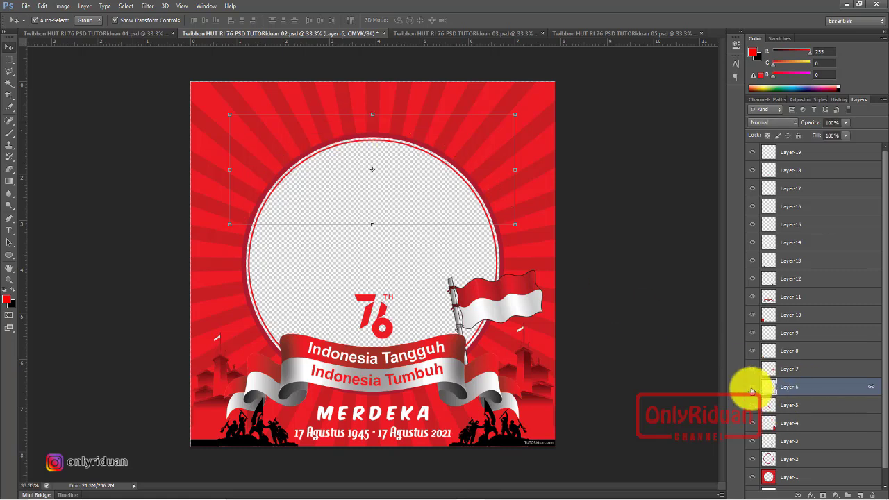
{"action": "left_click", "coordinate": [751, 387]}
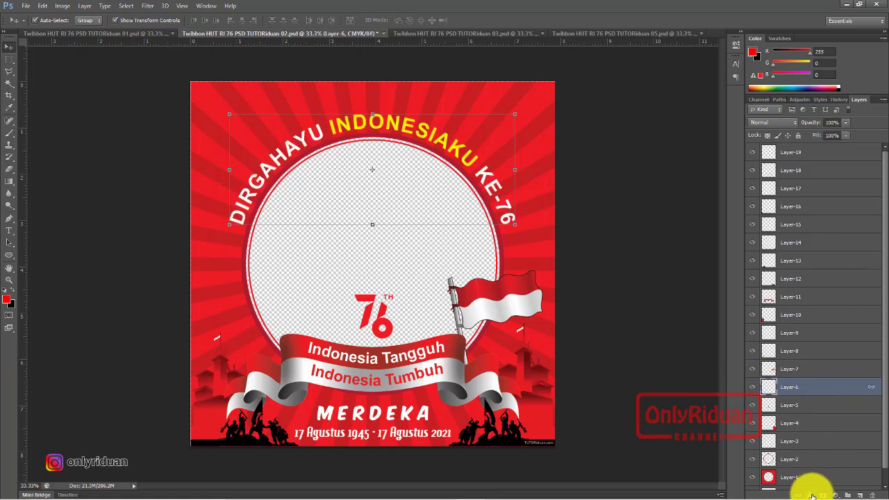
{"action": "left_click", "coordinate": [813, 497]}
Add a drop shadow to the curved DIRGAHAYU INDONESIAKU KE-76 title layer
{"action": "left_click", "coordinate": [818, 488]}
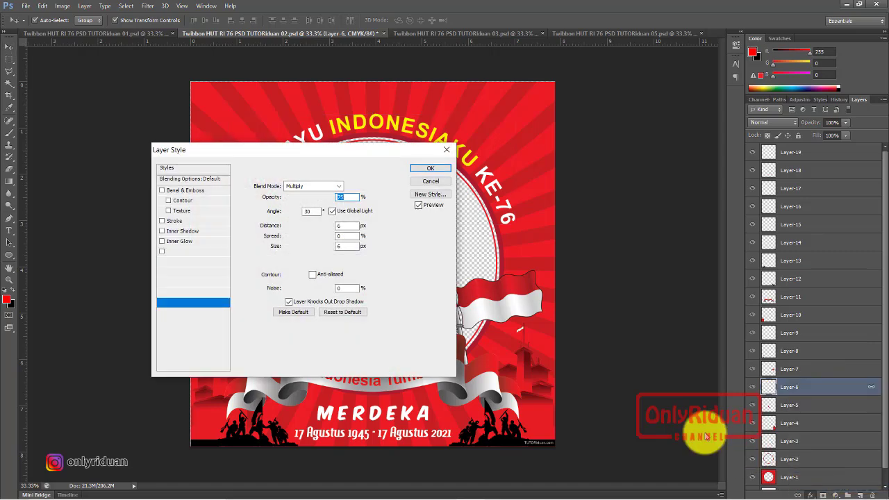
{"action": "left_click_drag", "start_coordinate": [381, 153], "coordinate": [629, 232]}
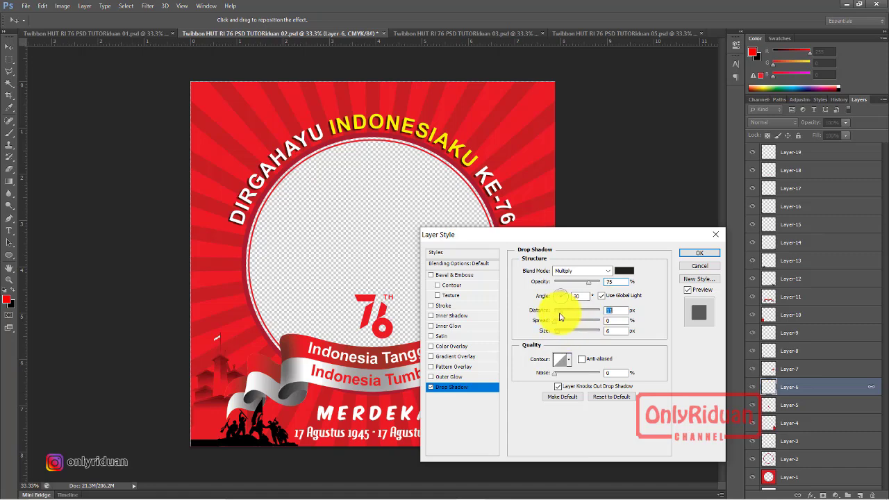
{"action": "left_click", "coordinate": [698, 254]}
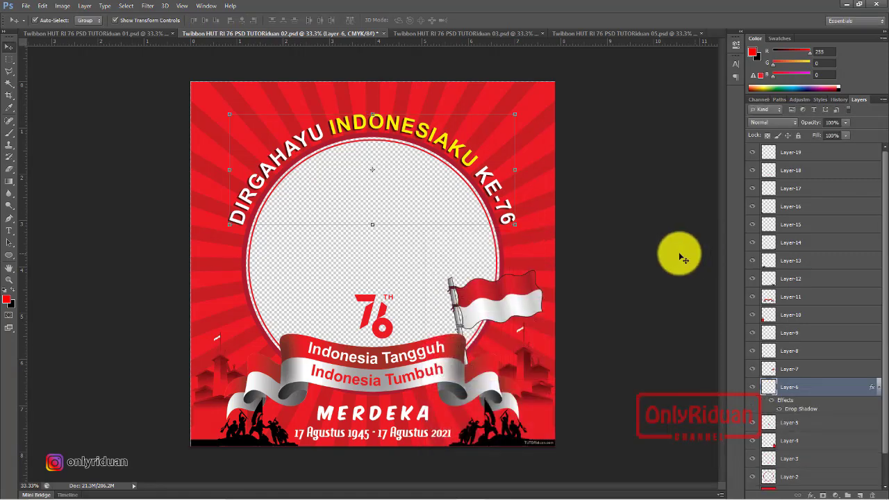
Add a drop shadow to the MERDEKA text layer as well
{"action": "left_click", "coordinate": [391, 416]}
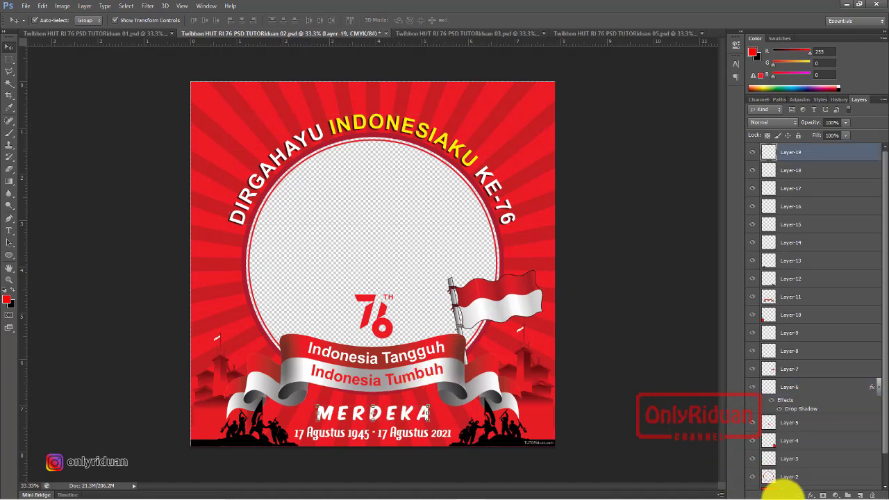
{"action": "left_click", "coordinate": [813, 495]}
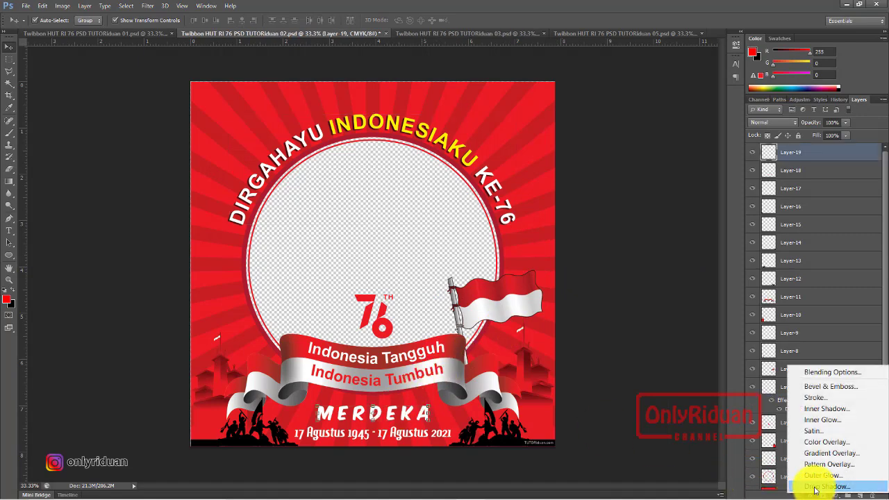
{"action": "left_click", "coordinate": [827, 486]}
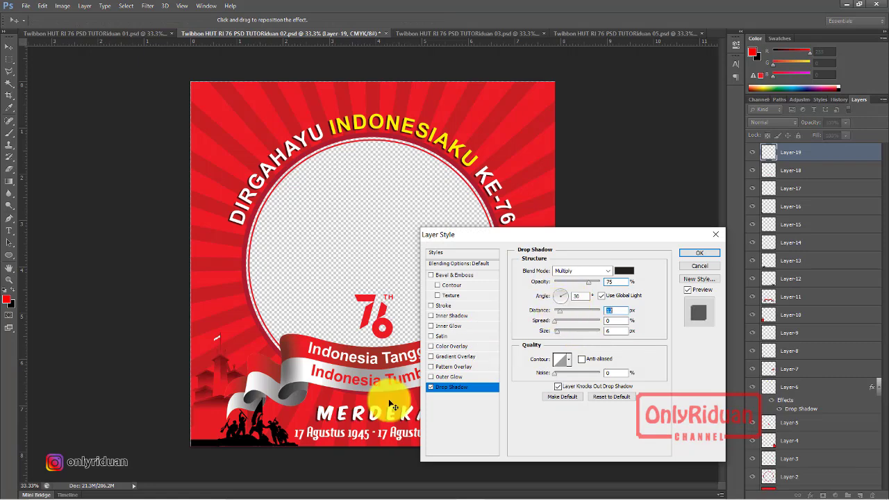
{"action": "left_click", "coordinate": [683, 255]}
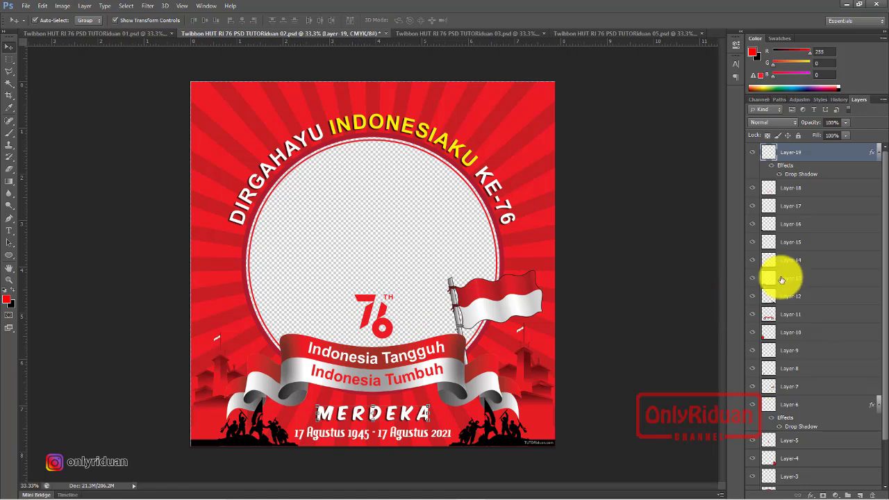
Copy MERDEKA's drop shadow style and paste it onto the date and Indonesia Tangguh text
{"action": "right_click", "coordinate": [849, 160]}
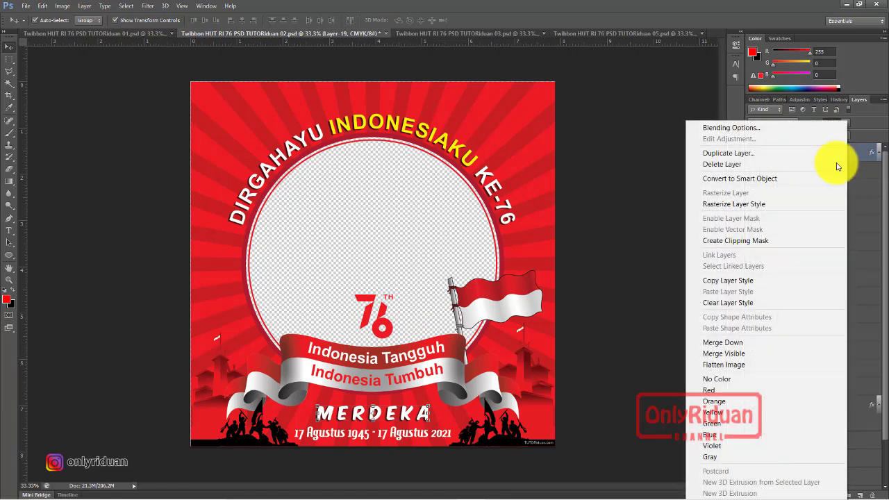
{"action": "left_click", "coordinate": [737, 280]}
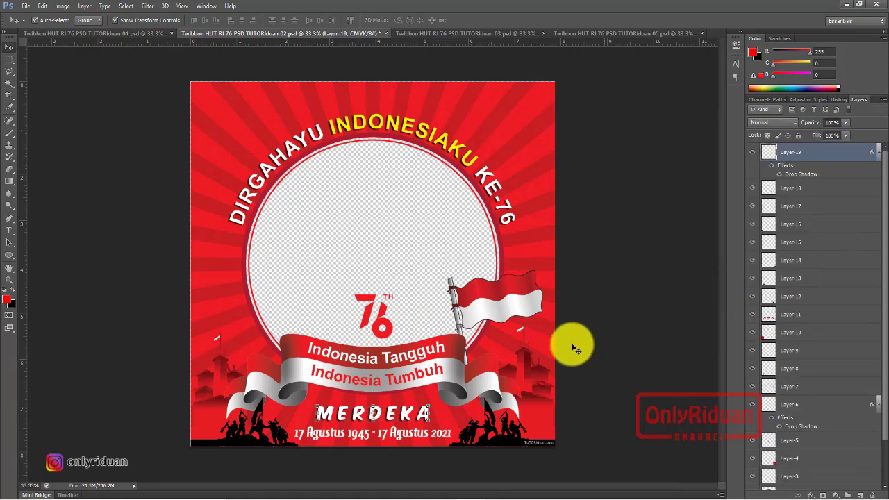
{"action": "left_click", "coordinate": [410, 439]}
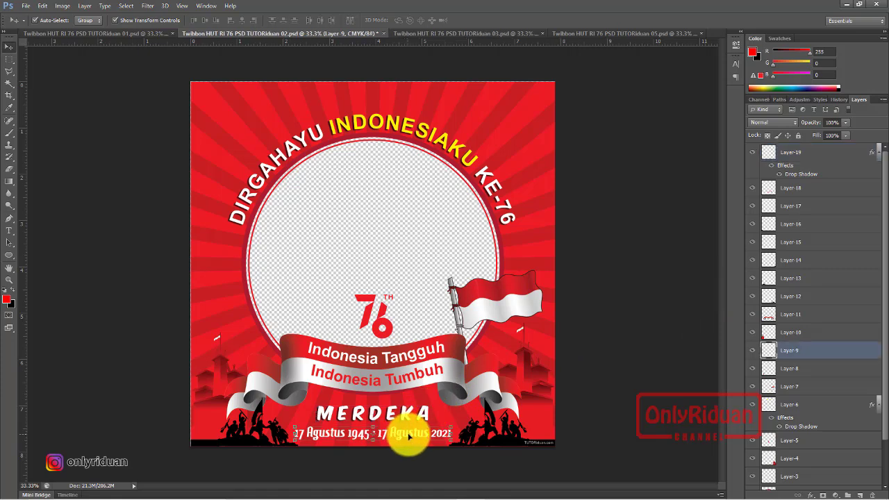
{"action": "right_click", "coordinate": [815, 354]}
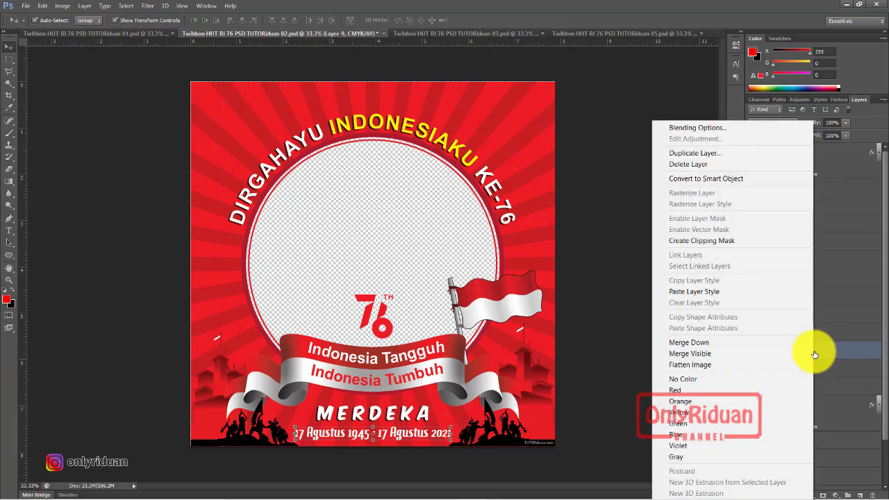
{"action": "left_click", "coordinate": [700, 295]}
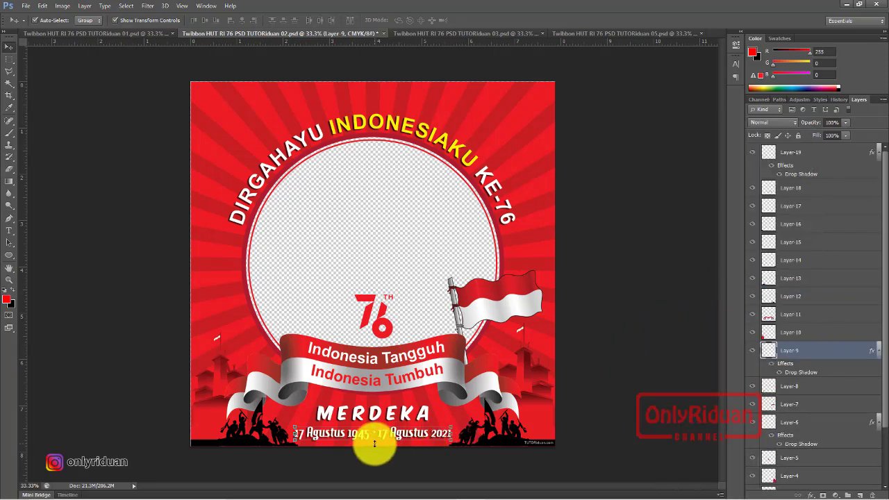
{"action": "left_click", "coordinate": [420, 361]}
{"action": "right_click", "coordinate": [790, 204]}
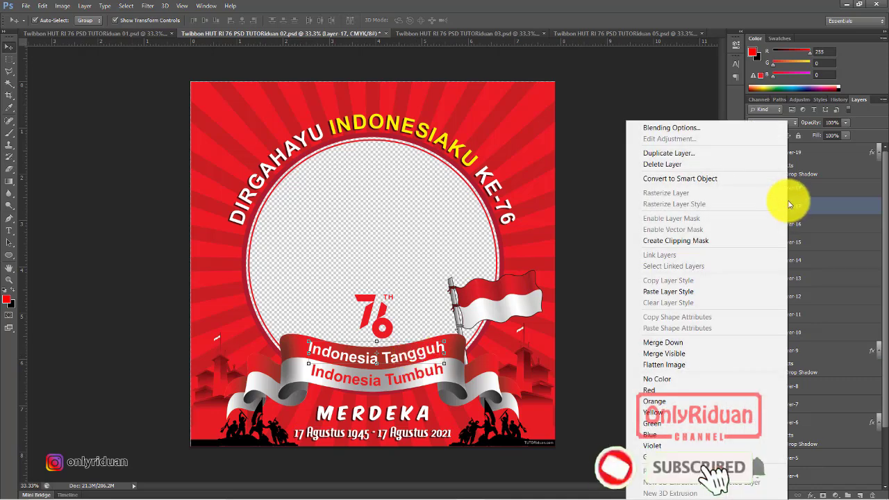
{"action": "left_click", "coordinate": [685, 292]}
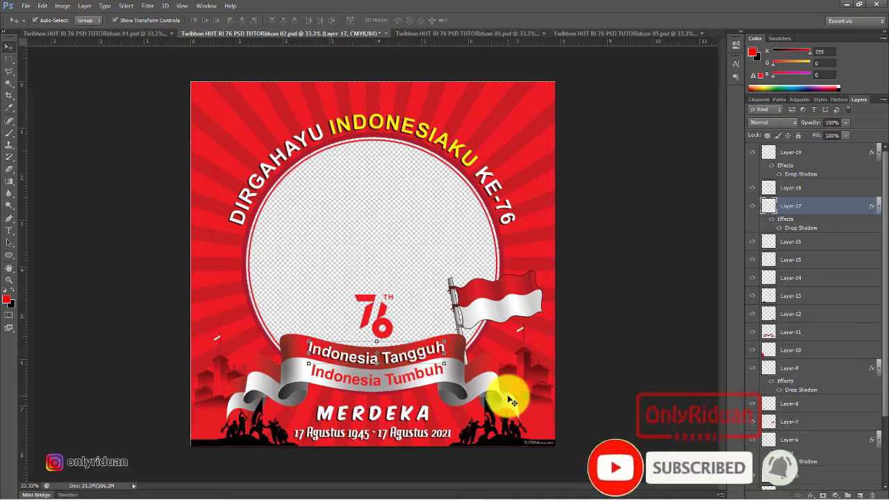
Paste the same drop shadow onto the Indonesia Tumbuh text and the 76 logo
{"action": "left_click", "coordinate": [410, 376]}
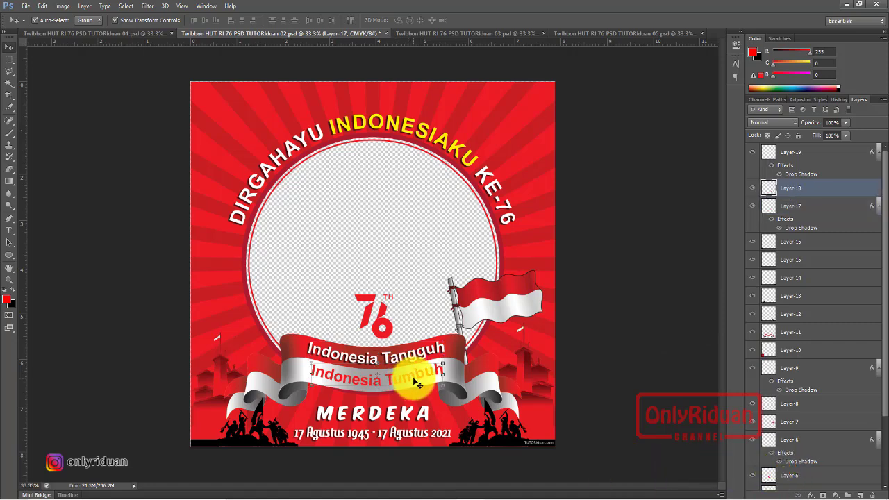
{"action": "right_click", "coordinate": [790, 188]}
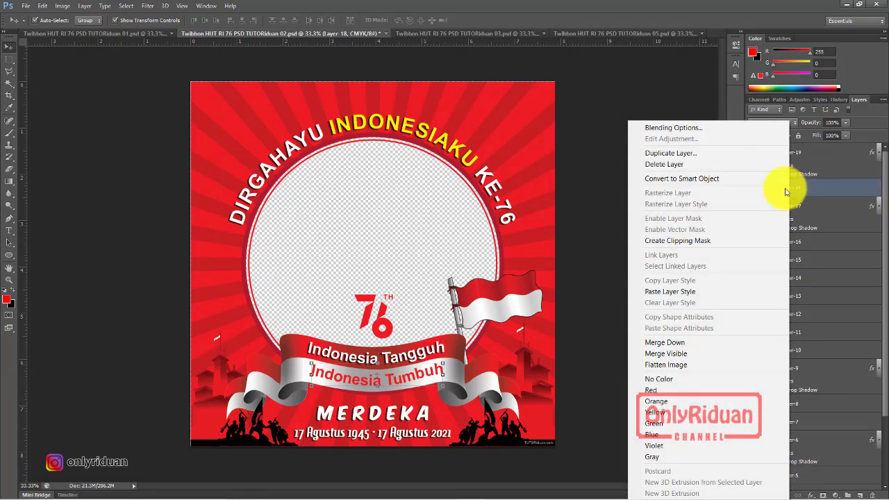
{"action": "left_click", "coordinate": [667, 292]}
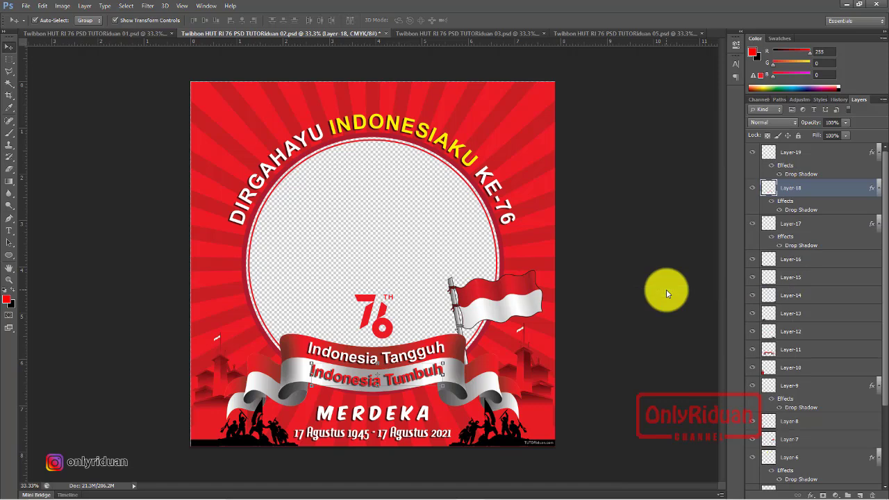
{"action": "left_click", "coordinate": [373, 343]}
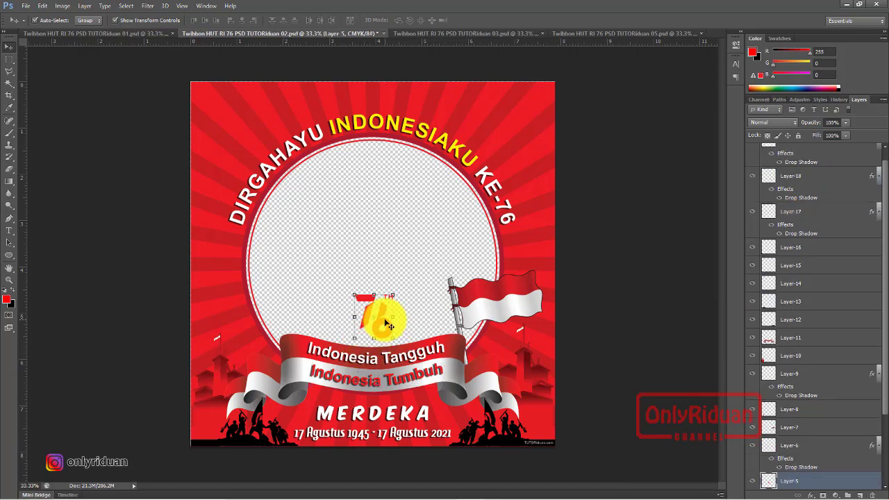
{"action": "right_click", "coordinate": [795, 476]}
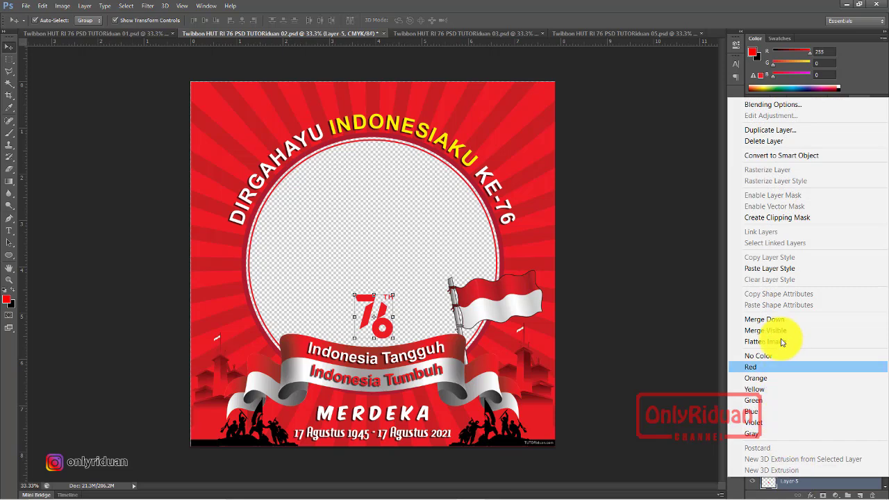
{"action": "left_click", "coordinate": [778, 270]}
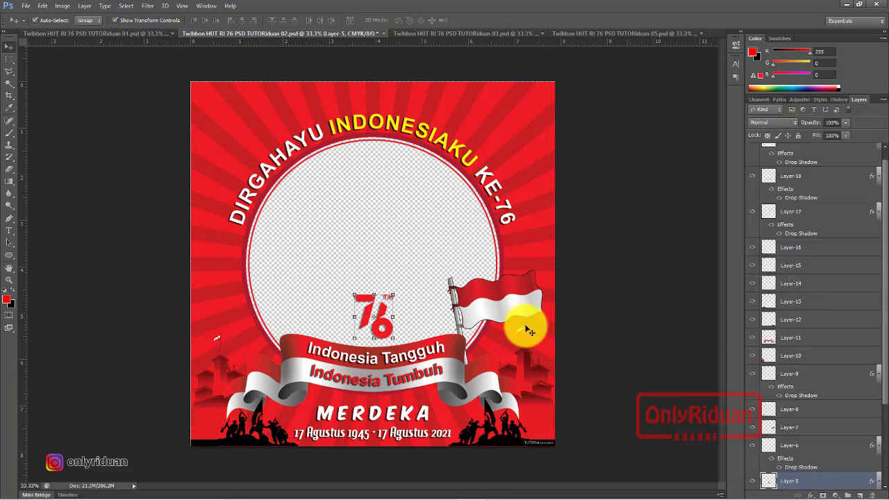
In twibbon 01, add a drop shadow to REPUBLIK INDONESIA and copy its layer style
{"action": "left_click", "coordinate": [114, 35]}
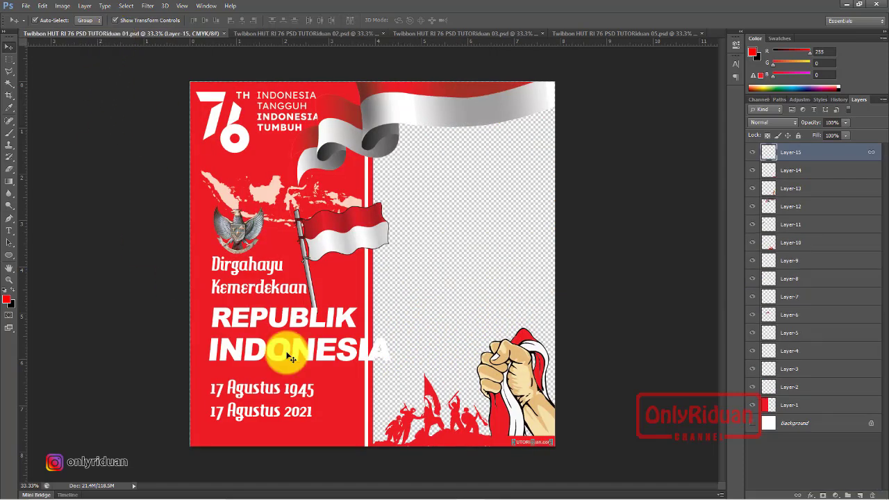
{"action": "left_click", "coordinate": [310, 356]}
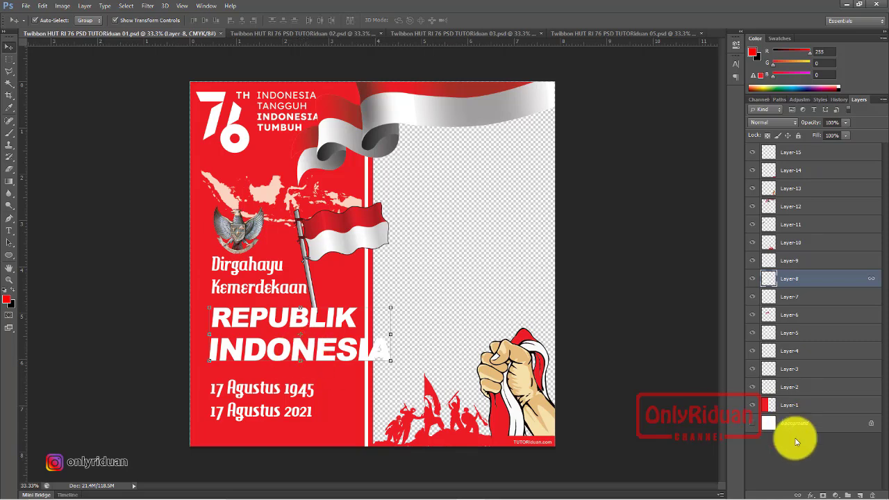
{"action": "left_click", "coordinate": [811, 496]}
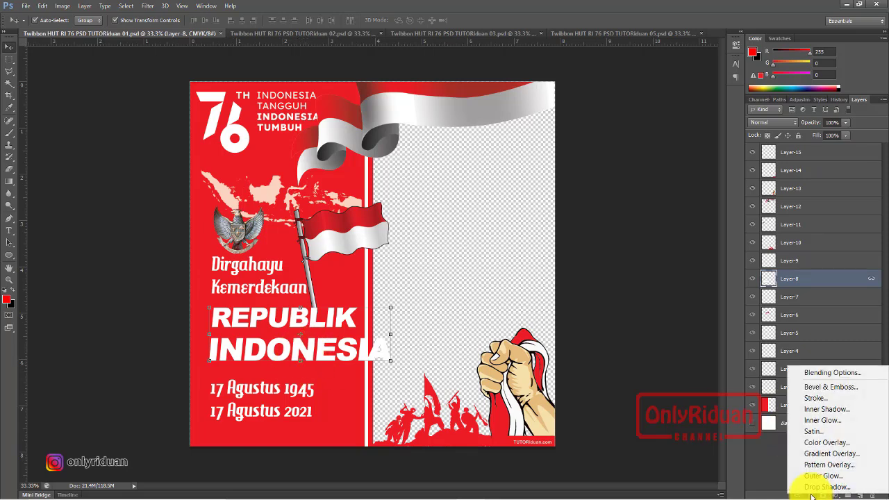
{"action": "left_click", "coordinate": [817, 487]}
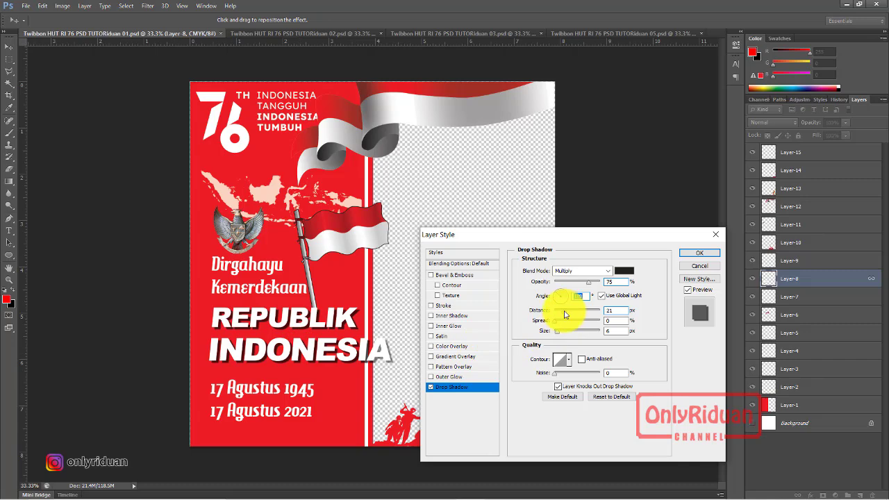
{"action": "left_click", "coordinate": [706, 254]}
{"action": "right_click", "coordinate": [830, 277]}
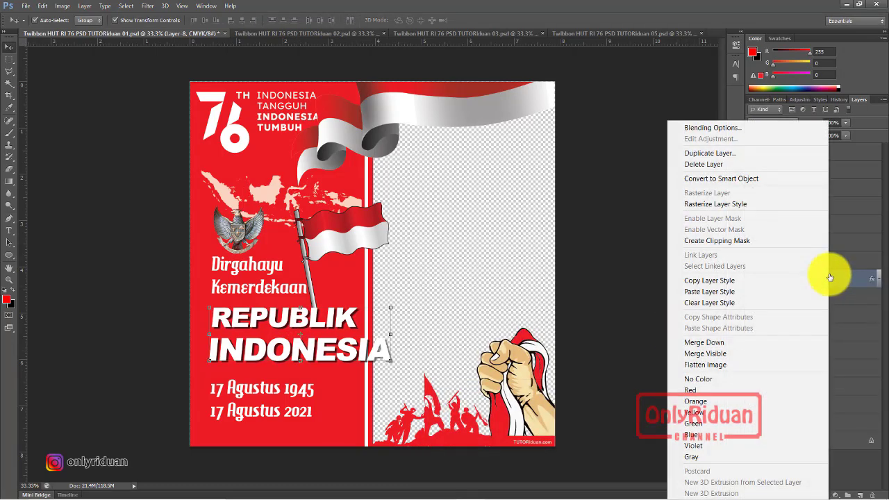
{"action": "left_click", "coordinate": [715, 280]}
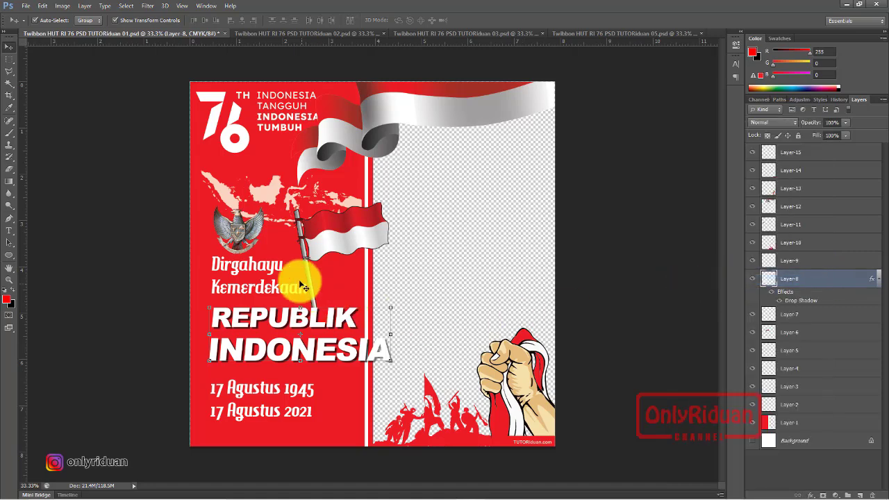
Paste the drop shadow onto Dirgahayu Kemerdekaan, the dates and the 76 logo
{"action": "key", "text": "alt+bracketleft"}
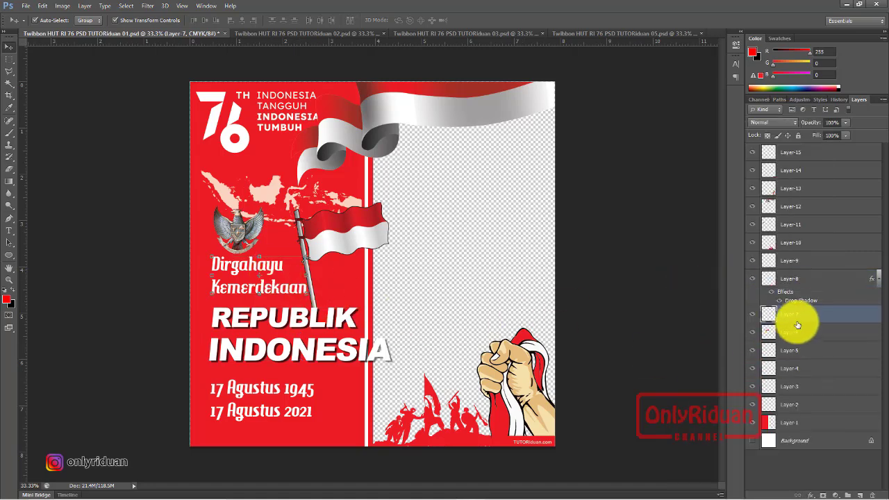
{"action": "right_click", "coordinate": [796, 317]}
{"action": "left_click", "coordinate": [764, 290]}
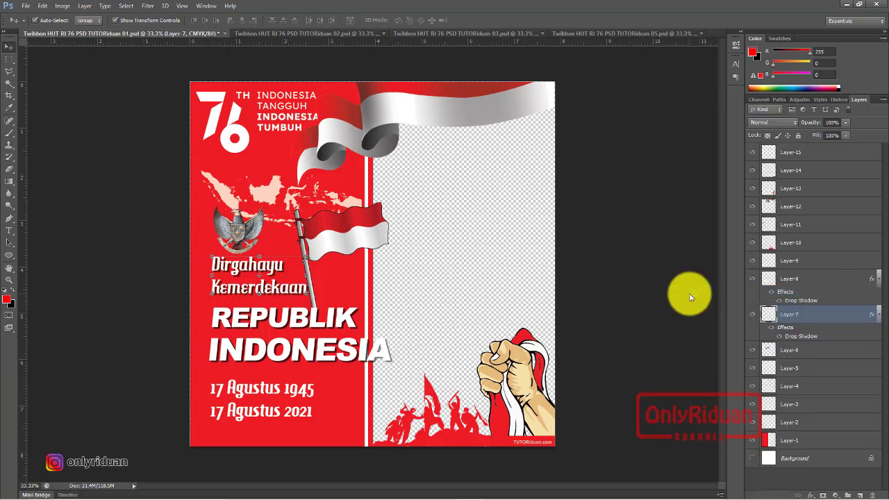
{"action": "left_click", "coordinate": [305, 393]}
{"action": "right_click", "coordinate": [800, 261]}
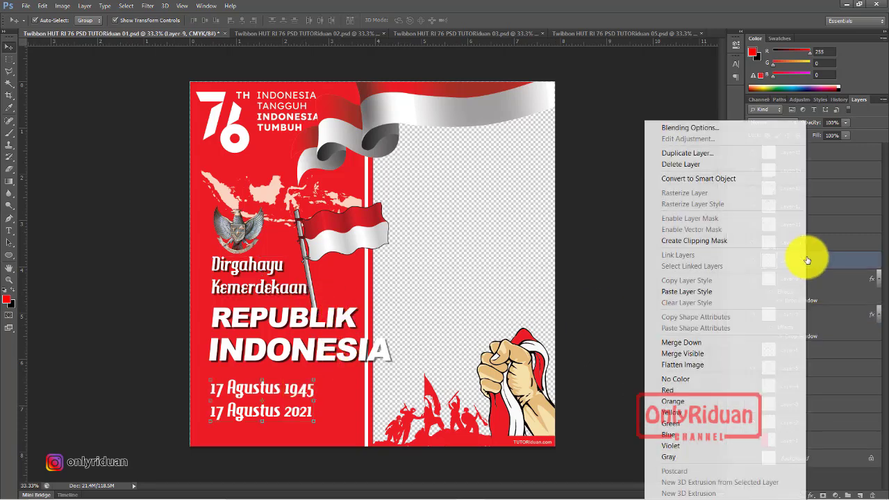
{"action": "left_click", "coordinate": [693, 292]}
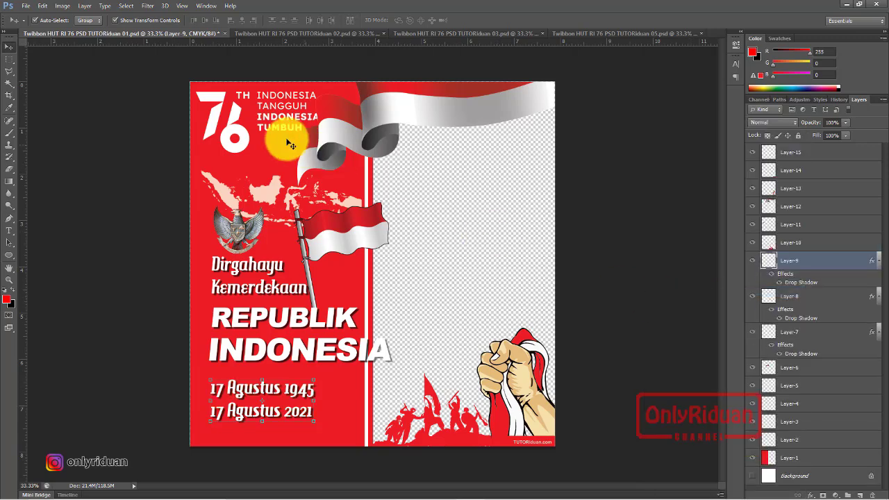
{"action": "left_click", "coordinate": [239, 137]}
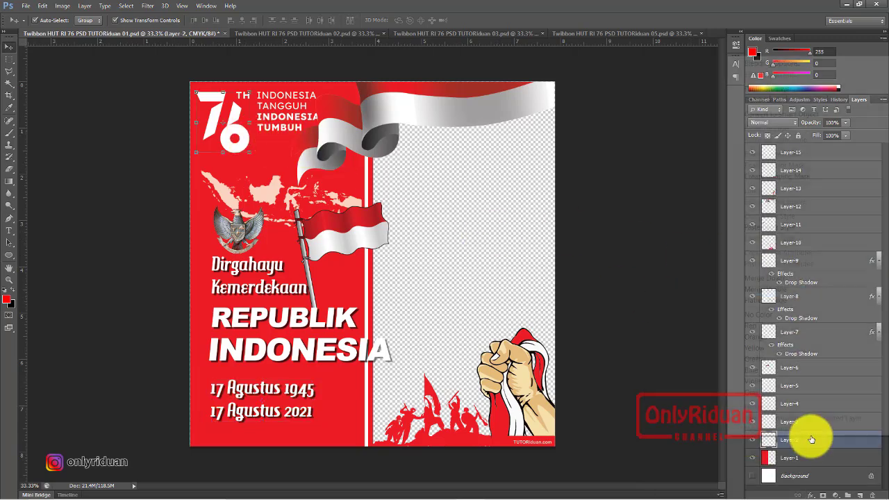
{"action": "right_click", "coordinate": [803, 439]}
{"action": "left_click", "coordinate": [760, 227]}
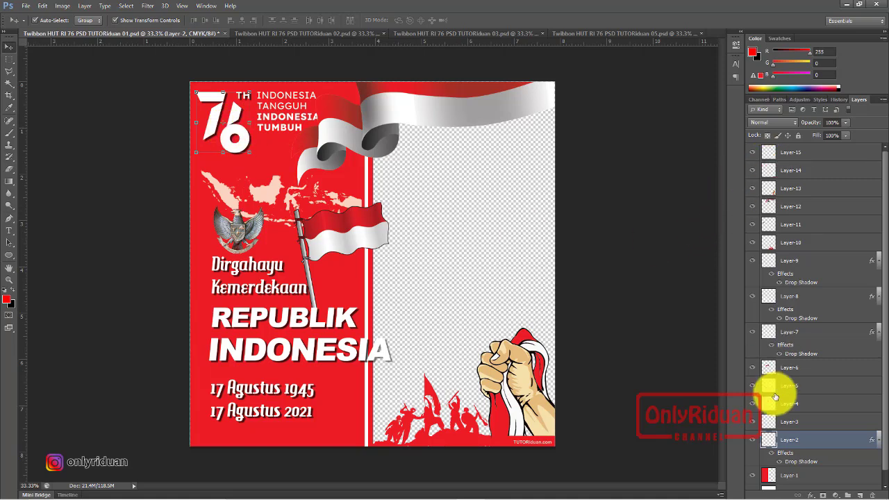
Paste the drop shadow onto the INDONESIA TUMBUH and INDONESIA TANGGUH slogan texts
{"action": "left_click", "coordinate": [35, 21]}
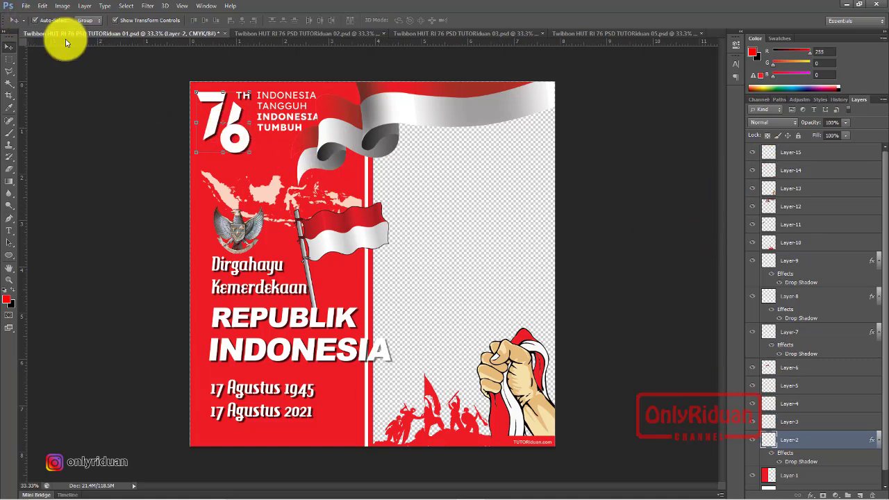
{"action": "left_click", "coordinate": [281, 124]}
{"action": "right_click", "coordinate": [788, 401]}
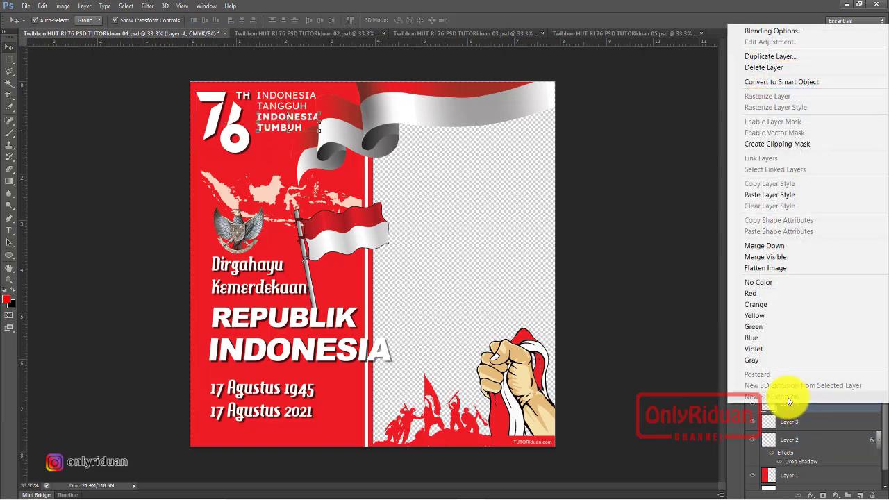
{"action": "left_click", "coordinate": [768, 195]}
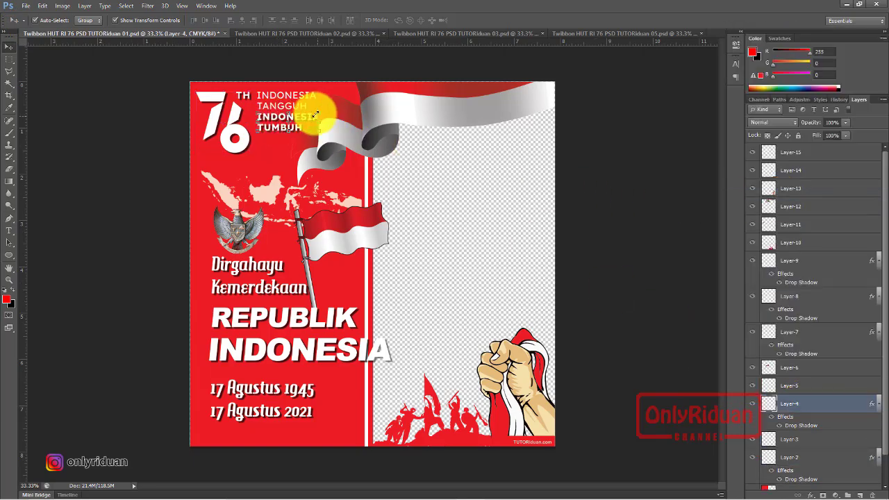
{"action": "left_click", "coordinate": [297, 99]}
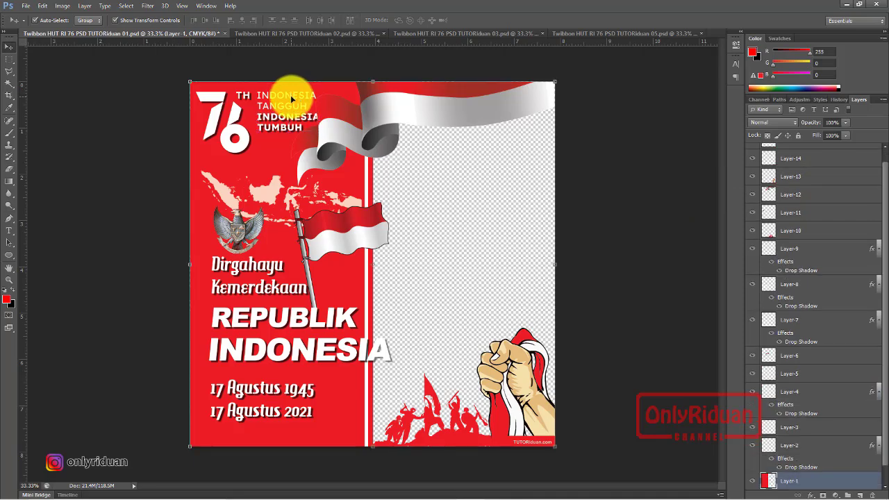
{"action": "left_click", "coordinate": [291, 95]}
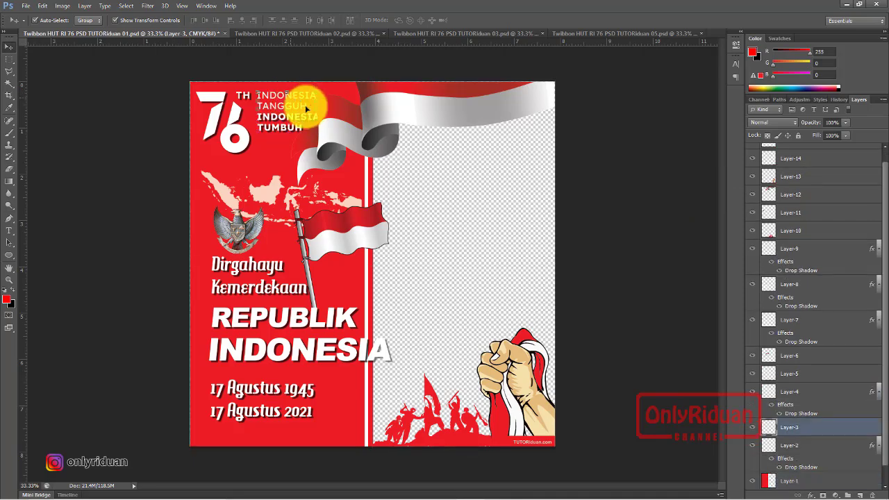
{"action": "right_click", "coordinate": [817, 422]}
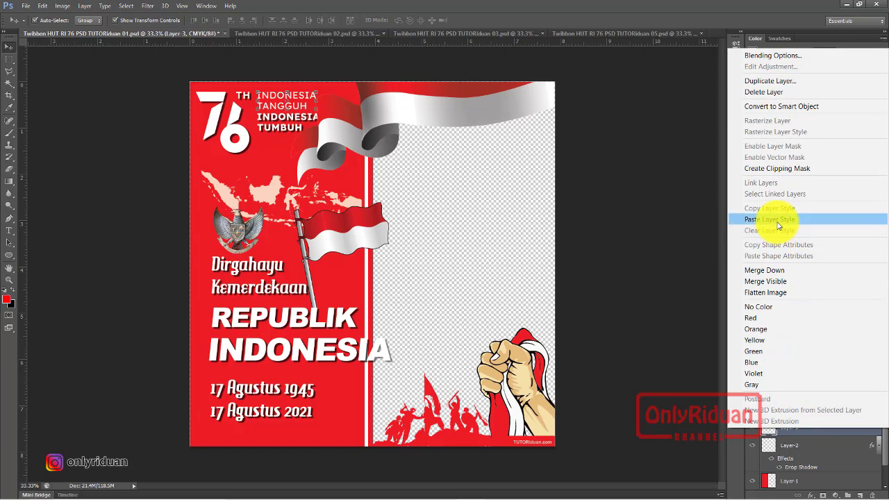
{"action": "left_click", "coordinate": [770, 219]}
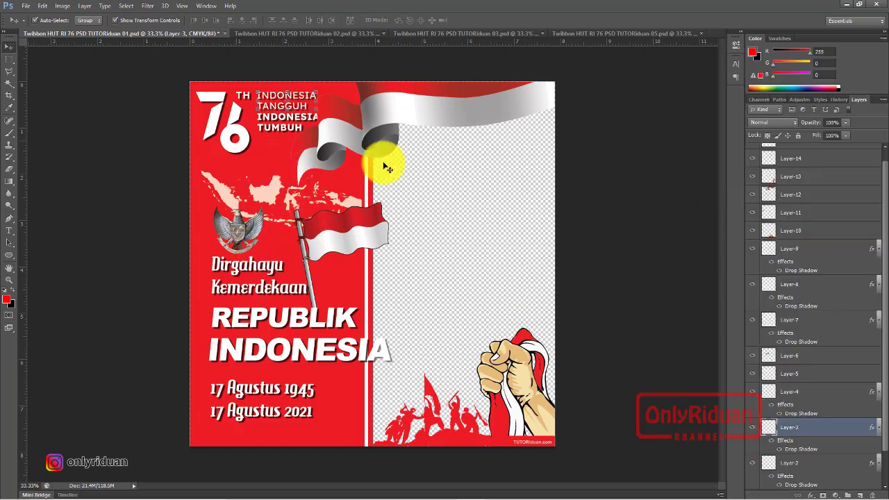
{"action": "left_click", "coordinate": [271, 34]}
In twibbon 03, add a drop shadow to the REPUBLIK INDONESIA text on Layer-17
{"action": "left_click", "coordinate": [422, 34]}
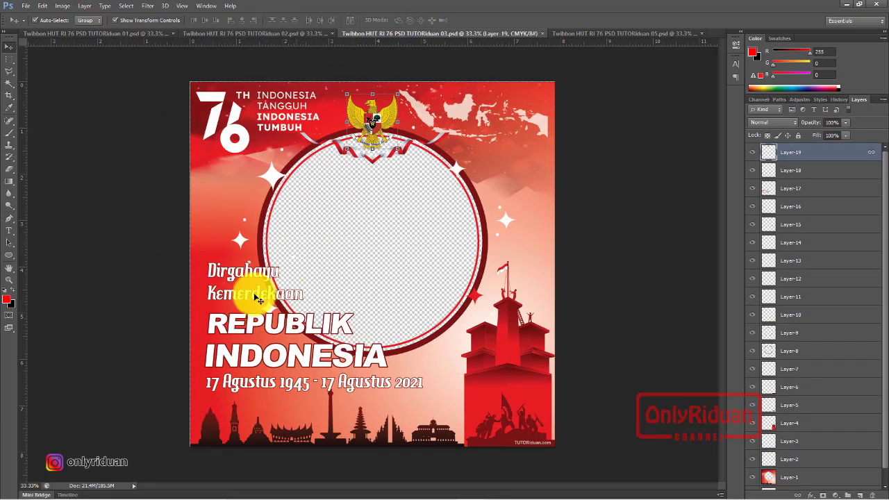
{"action": "left_click", "coordinate": [318, 361]}
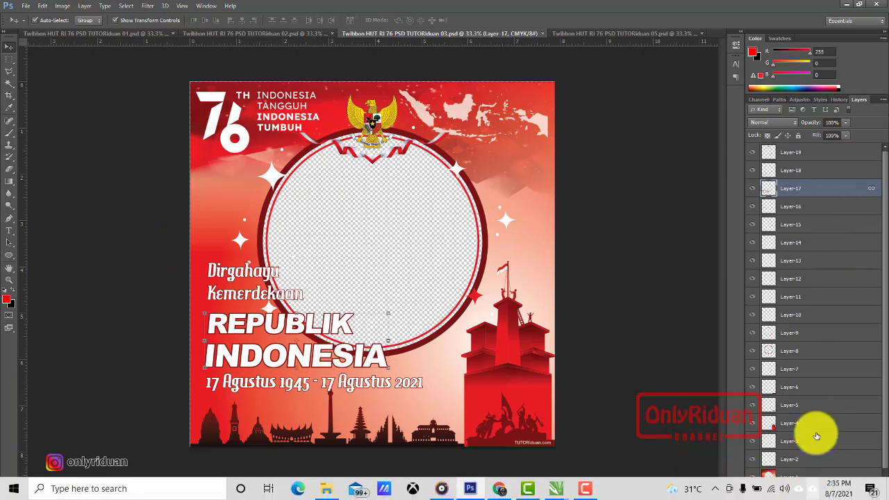
{"action": "left_click", "coordinate": [811, 495]}
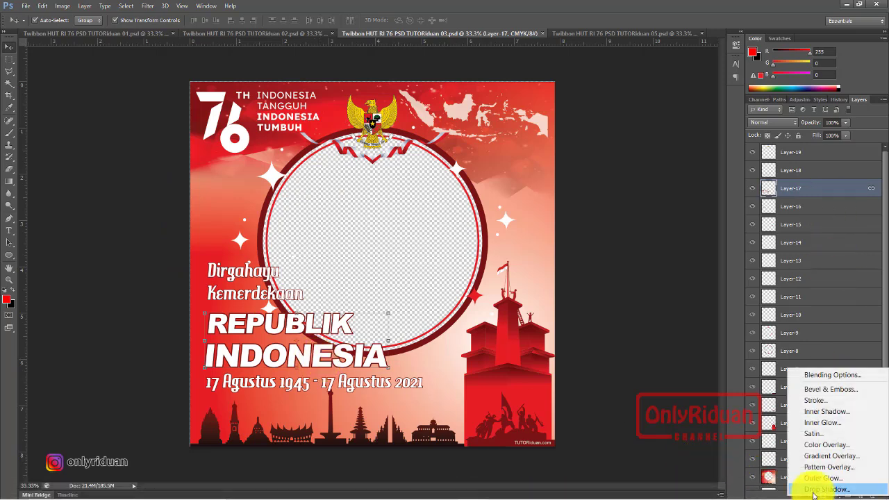
{"action": "left_click", "coordinate": [827, 490]}
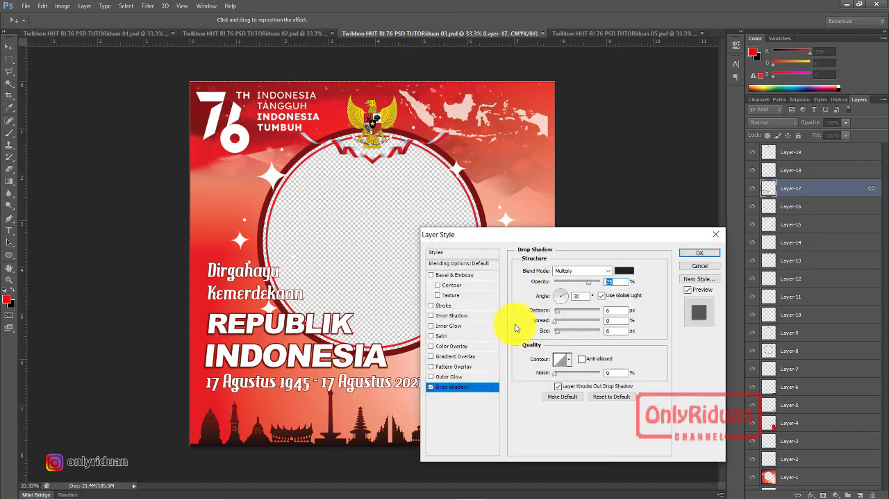
{"action": "key", "text": "Tab"}
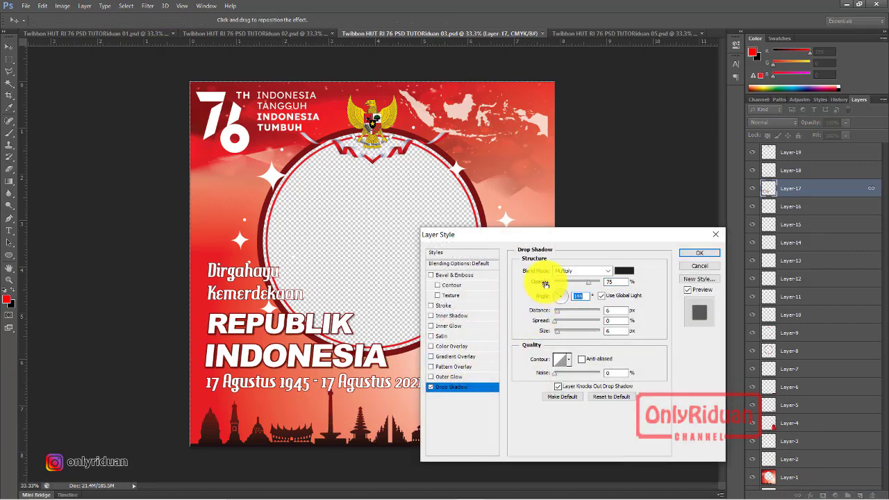
{"action": "left_click", "coordinate": [699, 253]}
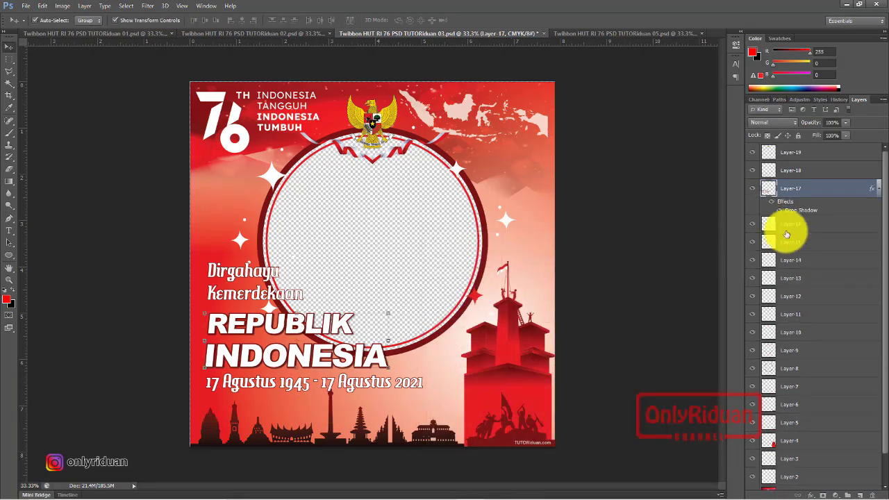
Copy Layer-17's shadow style onto Layer-18 and the Dirgahayu text layer
{"action": "right_click", "coordinate": [810, 192]}
{"action": "left_click", "coordinate": [716, 280]}
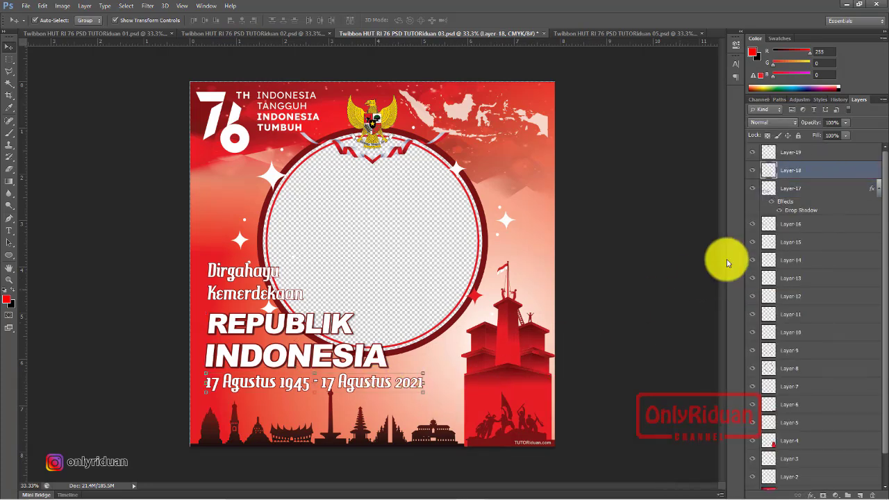
{"action": "right_click", "coordinate": [813, 176]}
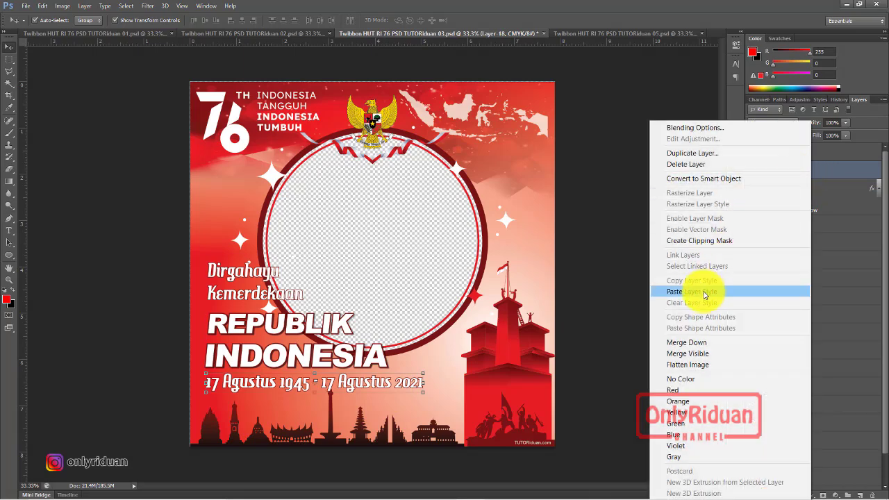
{"action": "left_click", "coordinate": [702, 292]}
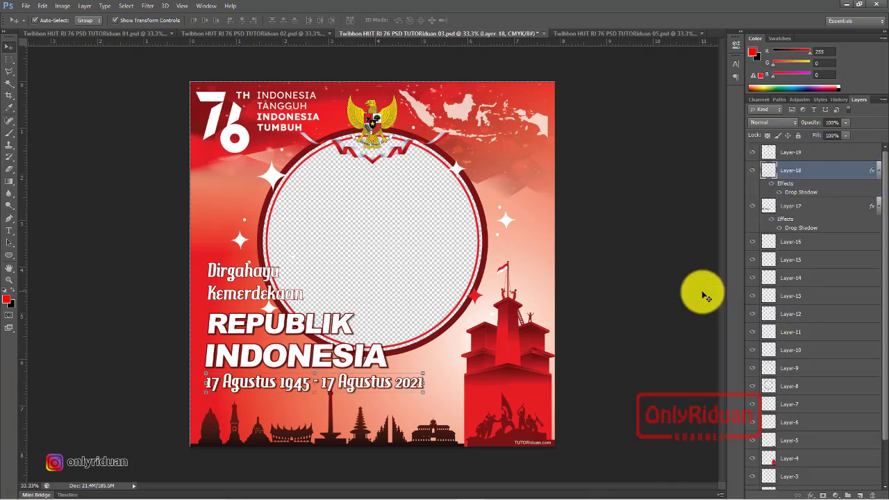
{"action": "left_click", "coordinate": [273, 280]}
{"action": "right_click", "coordinate": [809, 241]}
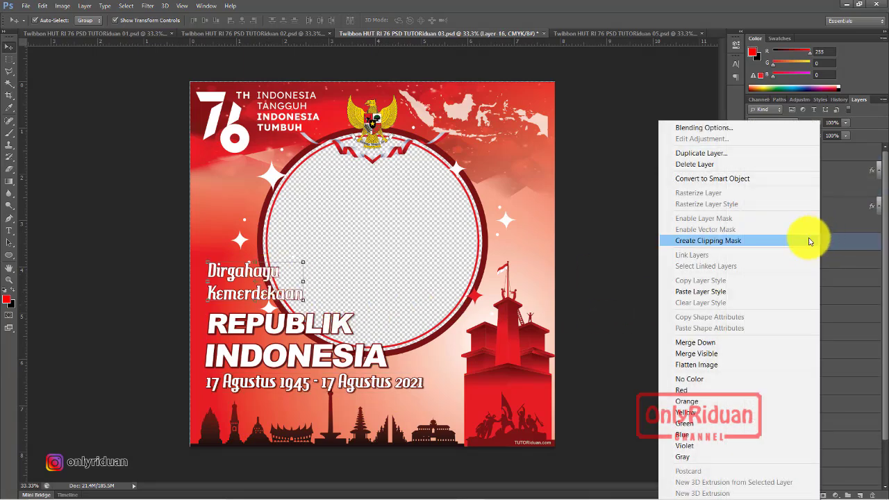
{"action": "left_click", "coordinate": [697, 292]}
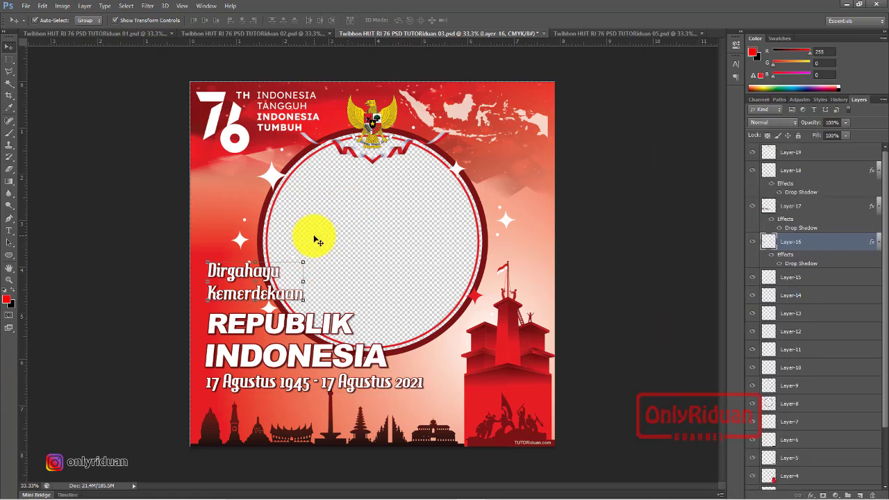
{"action": "left_click", "coordinate": [127, 34]}
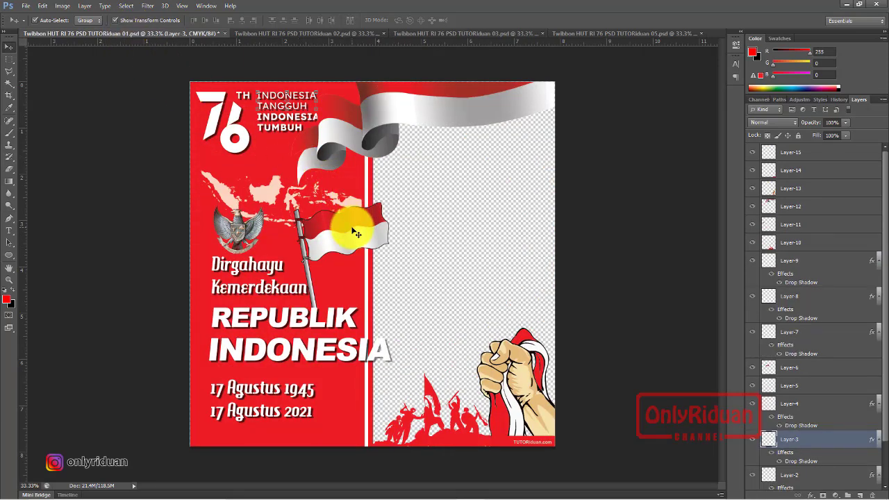
Select all 22 design objects and start exporting them to D:\Twibbon HUT RI
{"action": "left_click", "coordinate": [844, 6]}
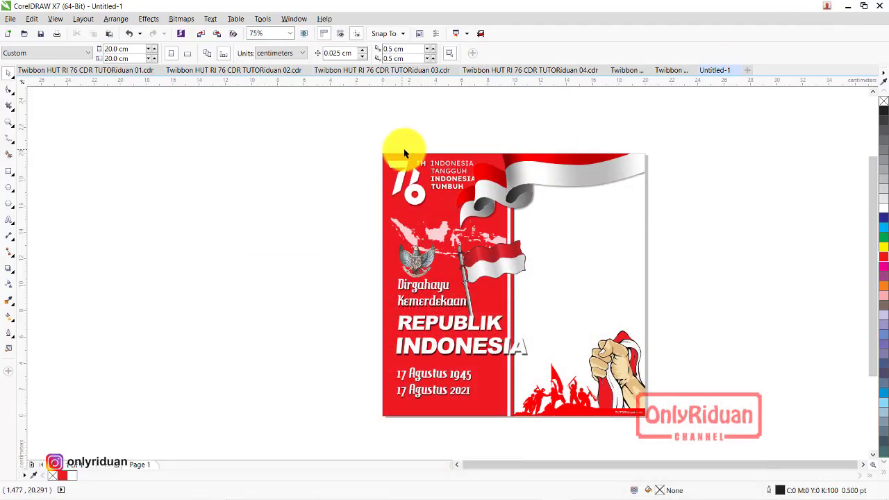
{"action": "left_click_drag", "start_coordinate": [348, 171], "coordinate": [344, 167]}
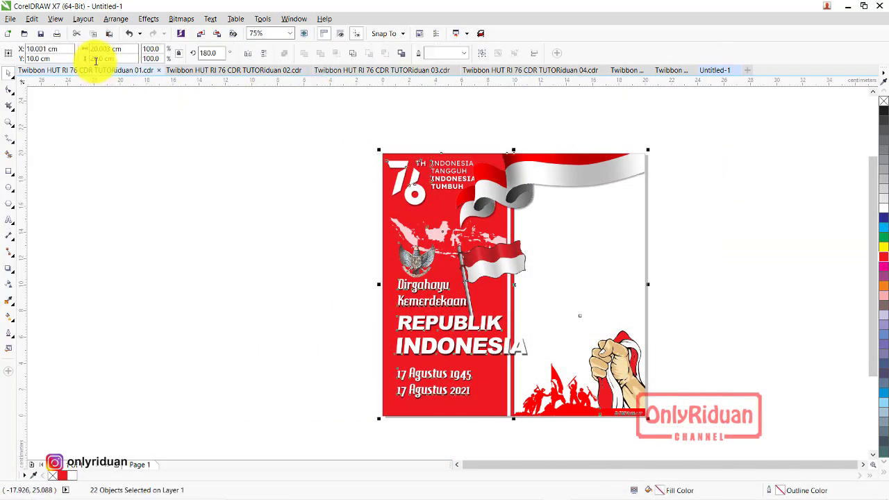
{"action": "left_click", "coordinate": [10, 18]}
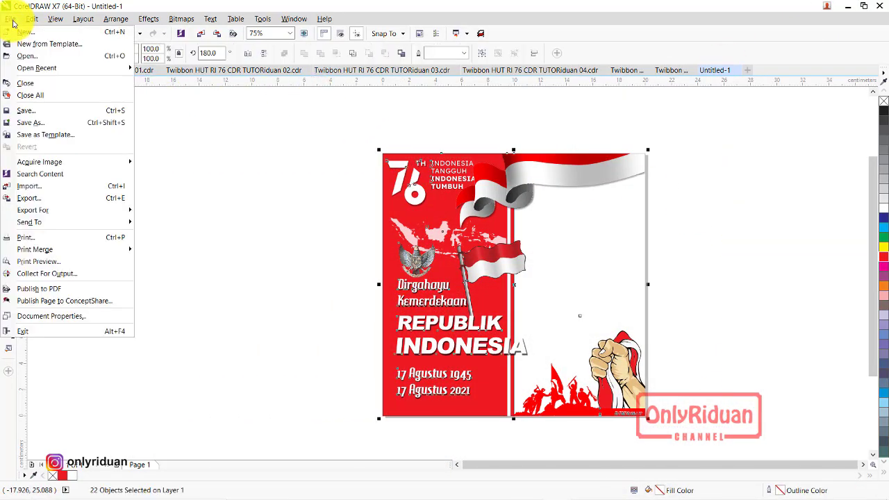
{"action": "left_click", "coordinate": [33, 203]}
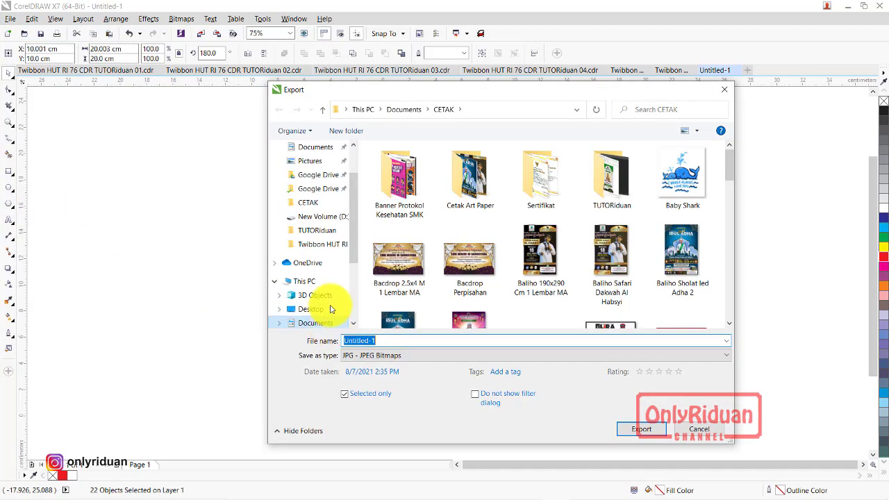
{"action": "left_click", "coordinate": [339, 216]}
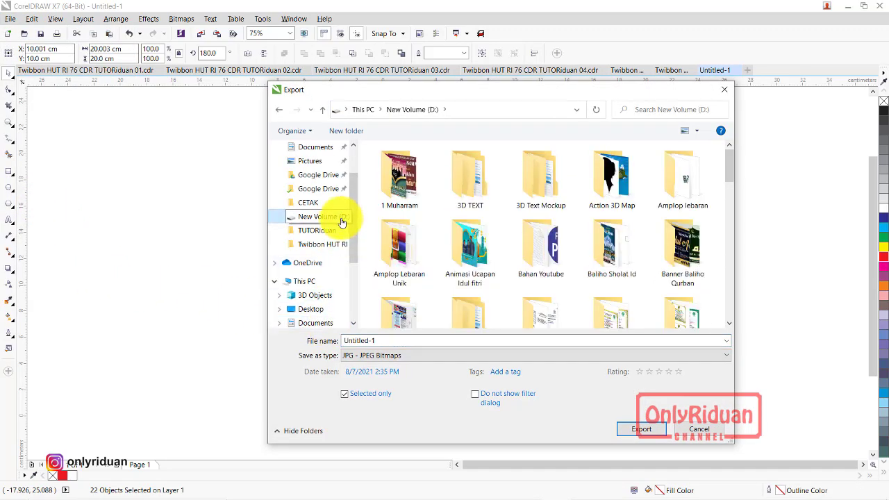
{"action": "scroll", "coordinate": [415, 208], "scroll_direction": "down", "scroll_amount": 5}
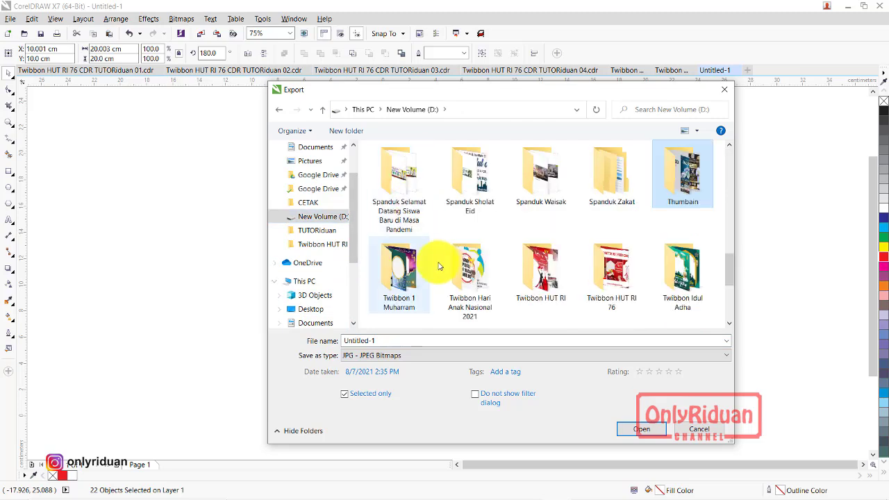
{"action": "double_click", "coordinate": [556, 278]}
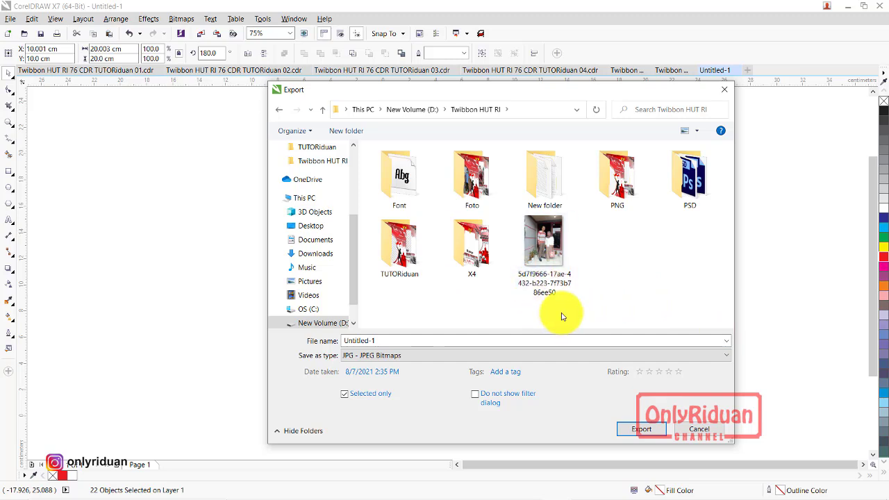
Create and open a new Latihan folder, and set the export type to PNG
{"action": "left_click", "coordinate": [355, 131]}
{"action": "type", "text": "Latihan"}
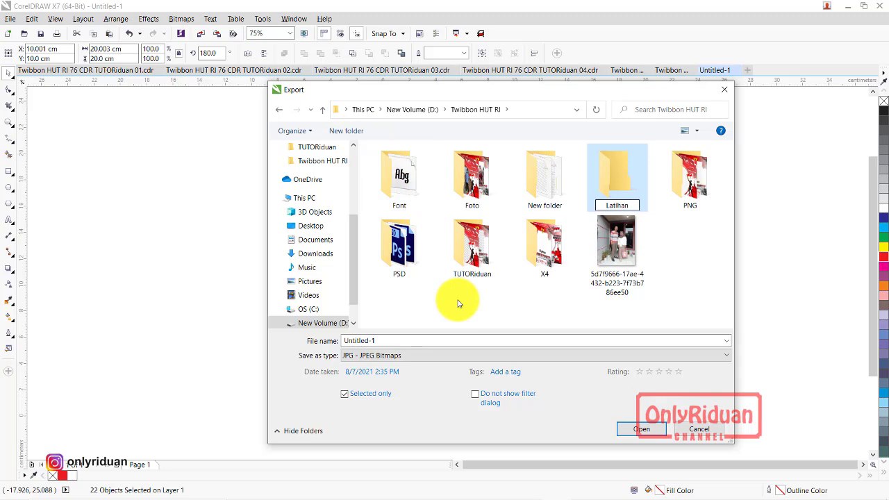
{"action": "key", "text": "Return"}
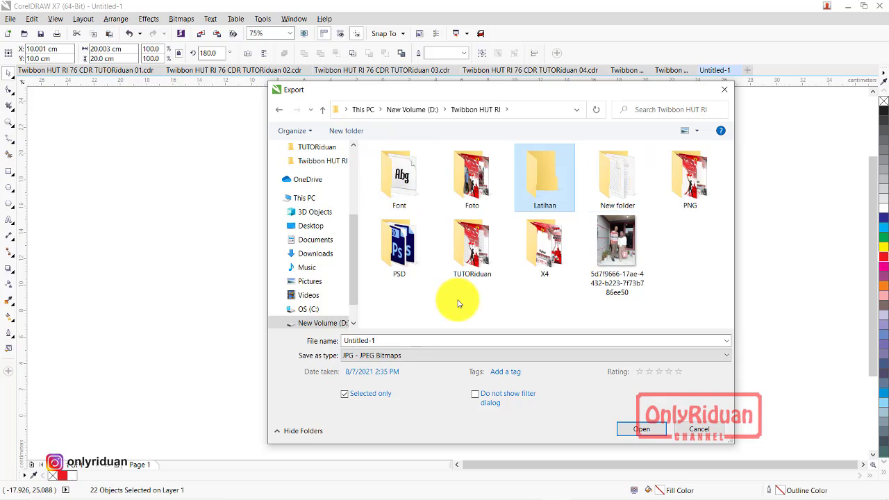
{"action": "double_click", "coordinate": [546, 204]}
{"action": "left_click", "coordinate": [412, 338]}
{"action": "type", "text": "Twibbon HUT RI 76"}
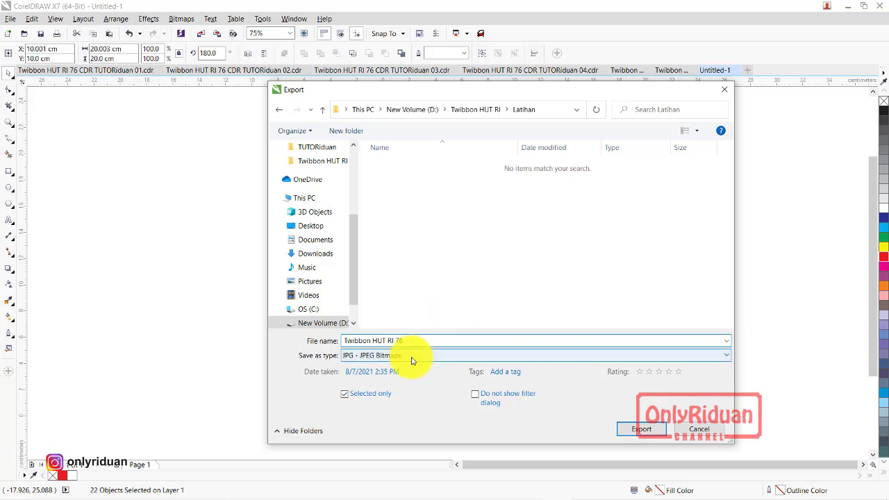
{"action": "left_click", "coordinate": [413, 358]}
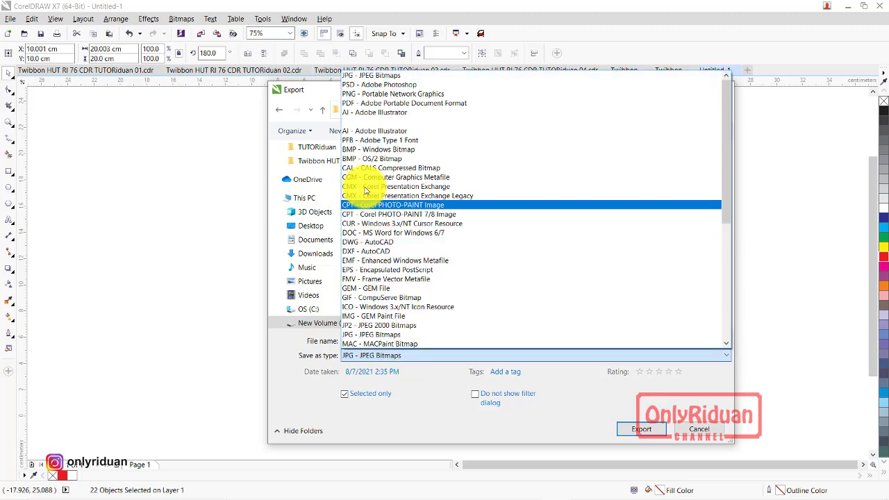
{"action": "left_click", "coordinate": [370, 97]}
{"action": "left_click", "coordinate": [641, 427]}
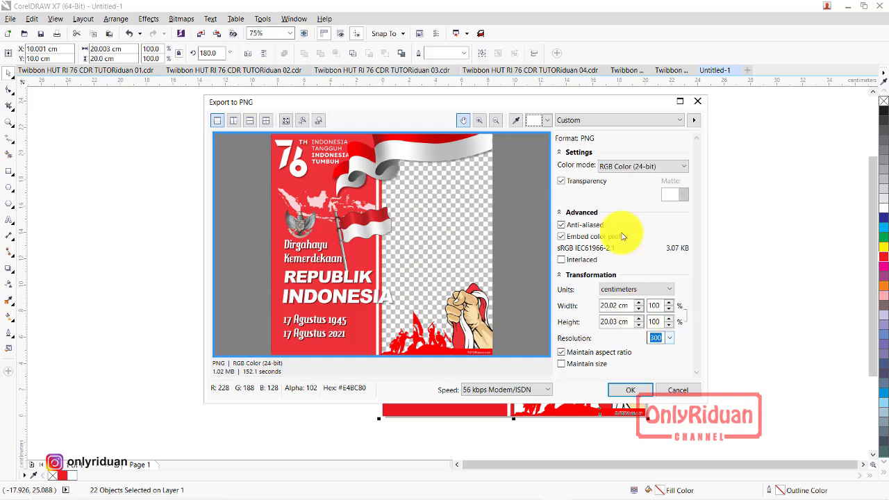
Confirm the transparent PNG export and deselect the design
{"action": "left_click", "coordinate": [629, 390]}
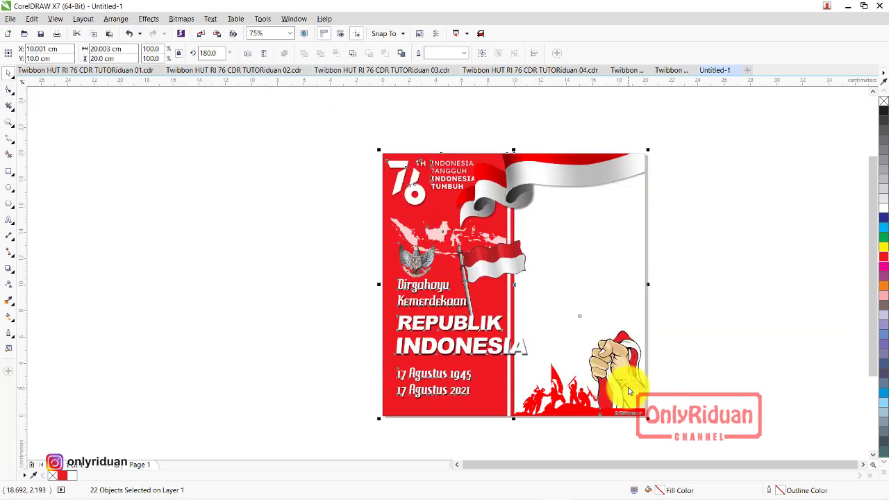
{"action": "left_click", "coordinate": [744, 205]}
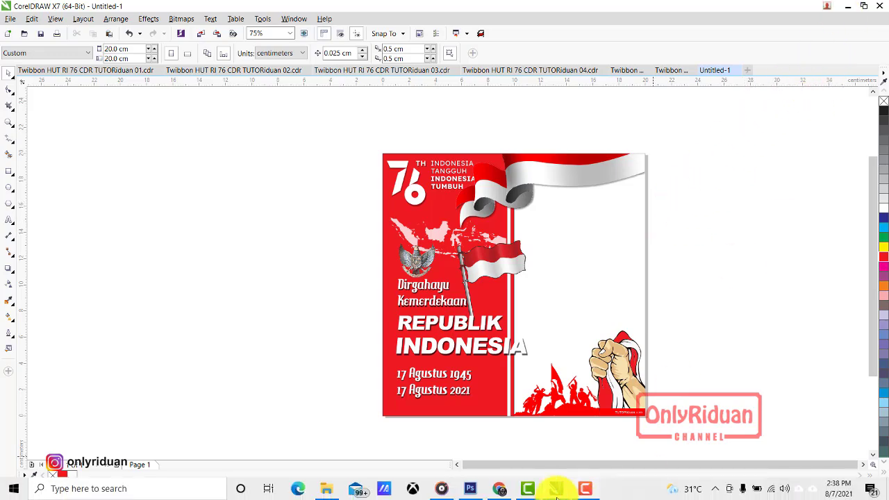
Open twibbonize.com in a new Chrome tab
{"action": "left_click", "coordinate": [500, 490]}
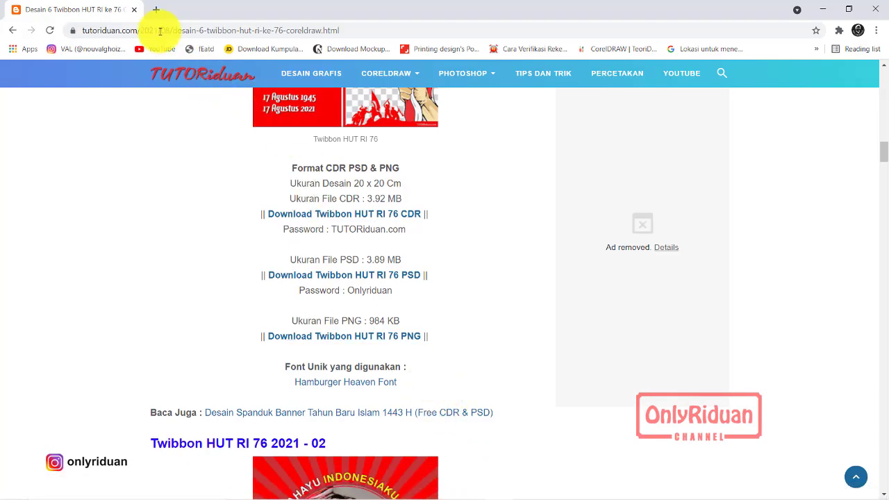
{"action": "left_click", "coordinate": [154, 11]}
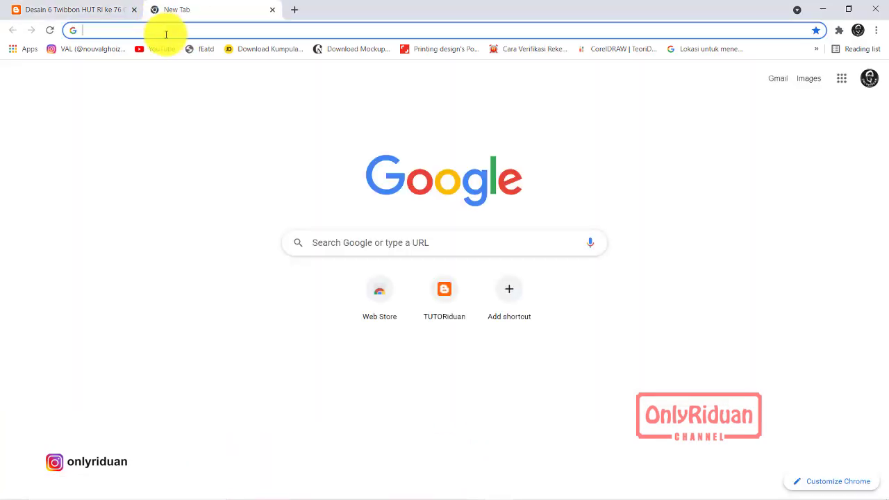
{"action": "type", "text": "t"}
{"action": "left_click", "coordinate": [274, 122]}
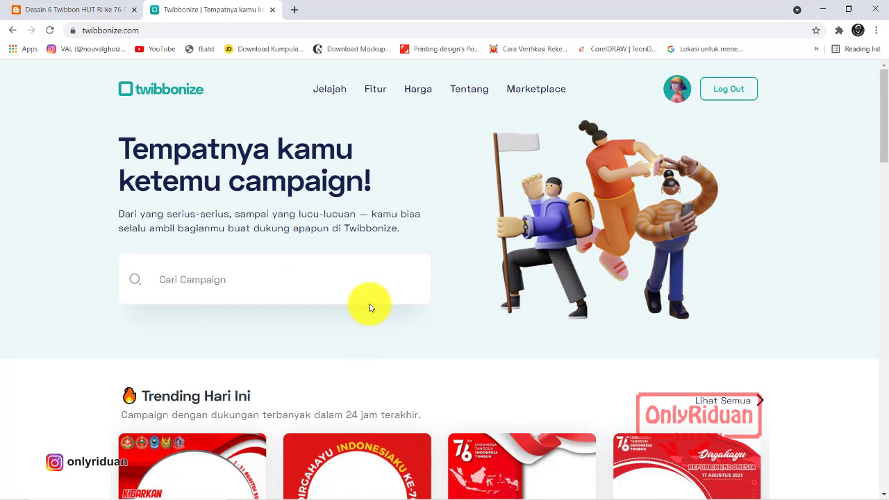
{"action": "scroll", "coordinate": [778, 208], "scroll_direction": "down", "scroll_amount": 2}
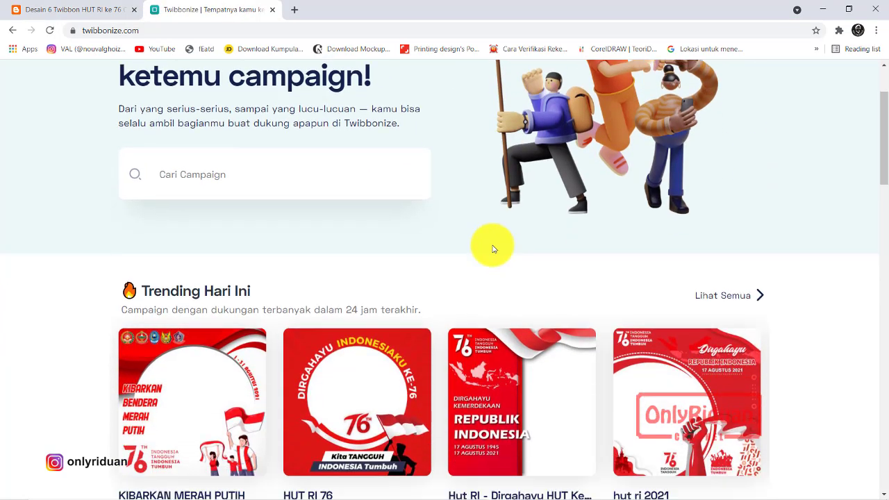
{"action": "scroll", "coordinate": [492, 249], "scroll_direction": "up", "scroll_amount": 2}
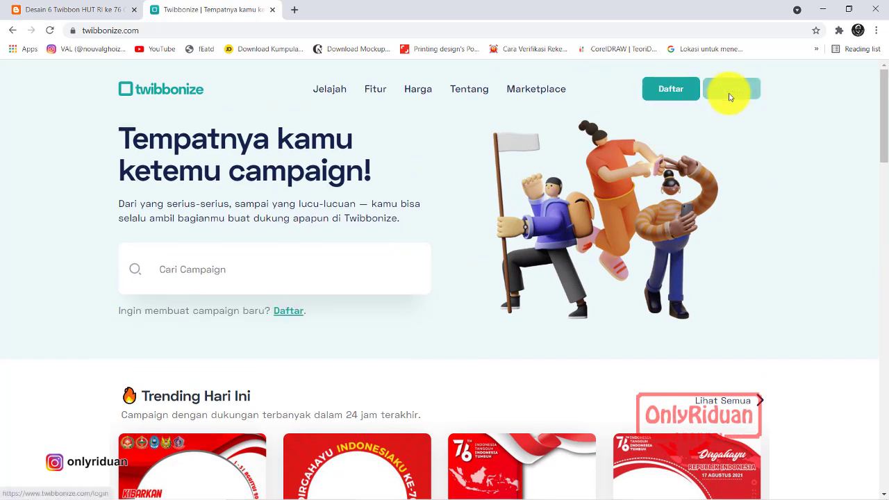
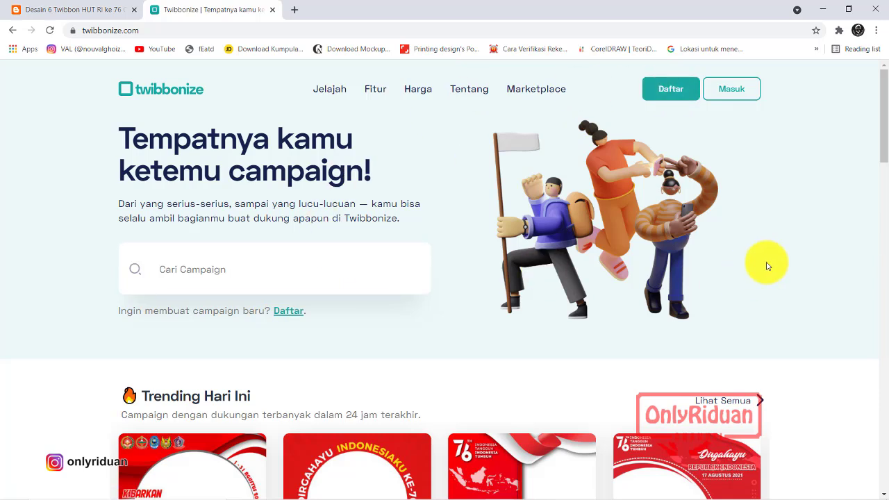
Sign in with the saved email and password and browse the Campaign Saya list
{"action": "left_click", "coordinate": [730, 89]}
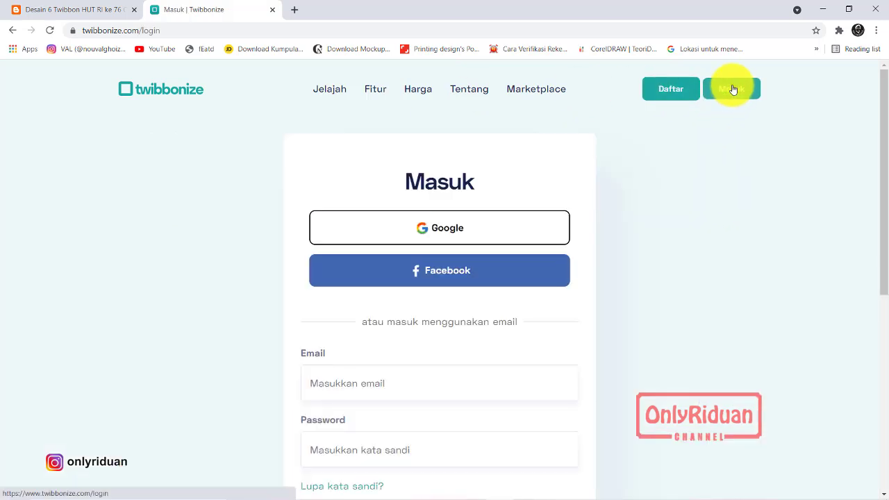
{"action": "scroll", "coordinate": [449, 297], "scroll_direction": "down", "scroll_amount": 2}
{"action": "scroll", "coordinate": [450, 297], "scroll_direction": "down", "scroll_amount": 2}
{"action": "left_click", "coordinate": [440, 297]}
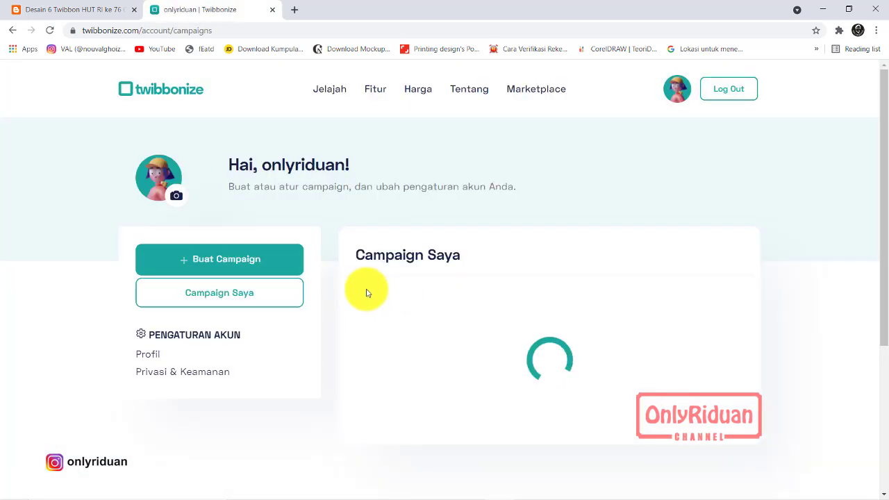
{"action": "scroll", "coordinate": [312, 291], "scroll_direction": "down", "scroll_amount": 2}
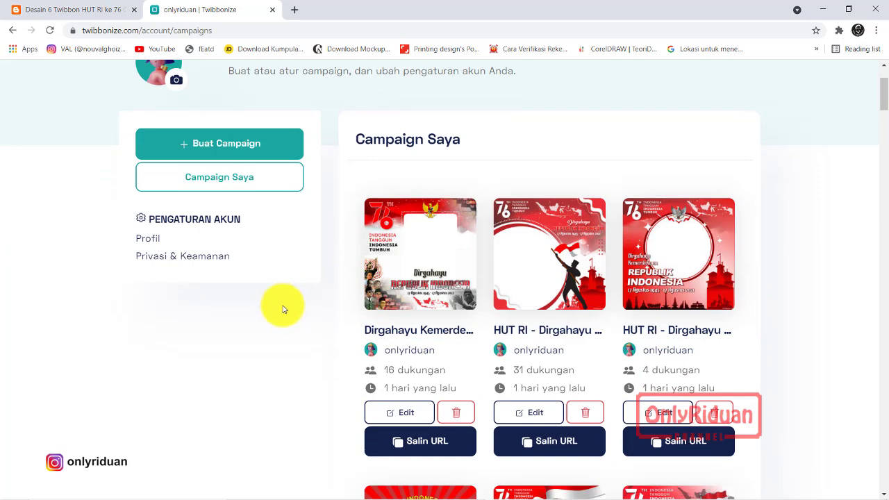
{"action": "scroll", "coordinate": [284, 309], "scroll_direction": "down", "scroll_amount": 3}
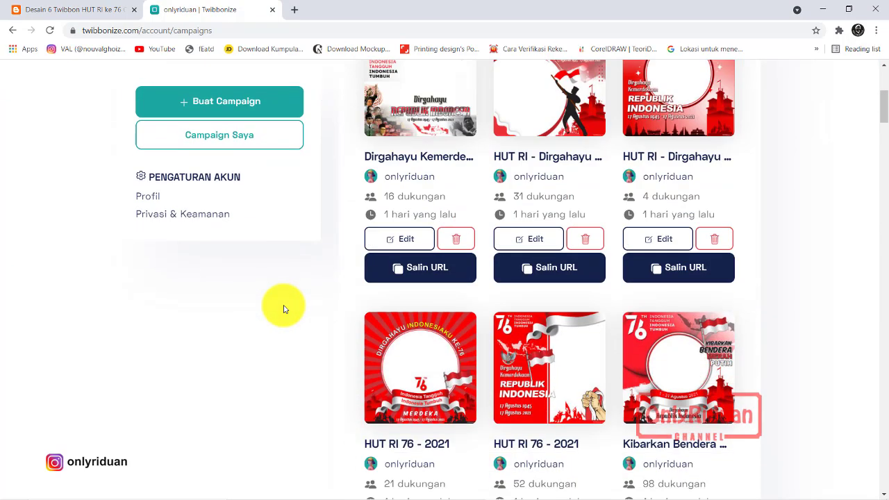
{"action": "scroll", "coordinate": [284, 309], "scroll_direction": "up", "scroll_amount": 5}
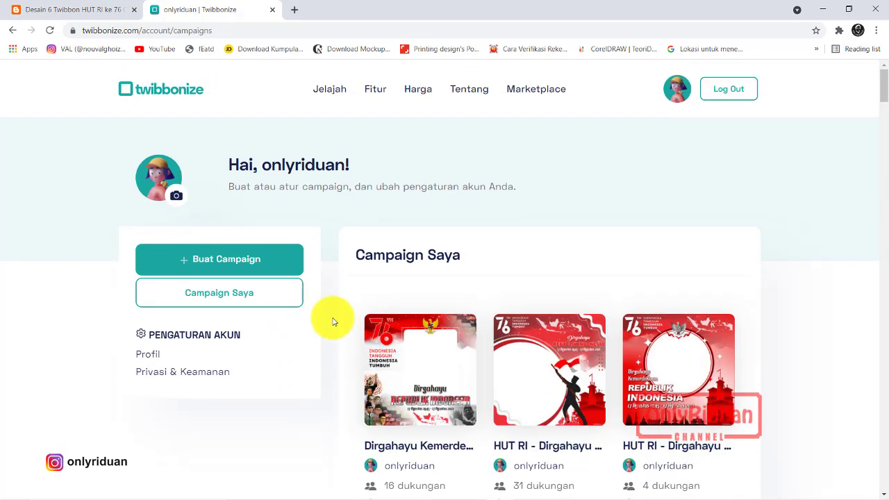
Start a new campaign and set its link to twb.nz/hutri76th07
{"action": "left_click", "coordinate": [232, 263]}
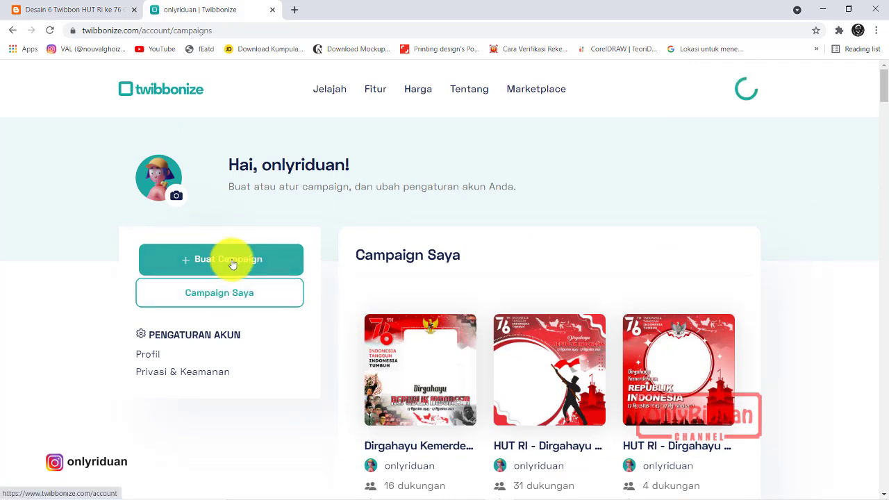
{"action": "scroll", "coordinate": [486, 271], "scroll_direction": "down", "scroll_amount": 5}
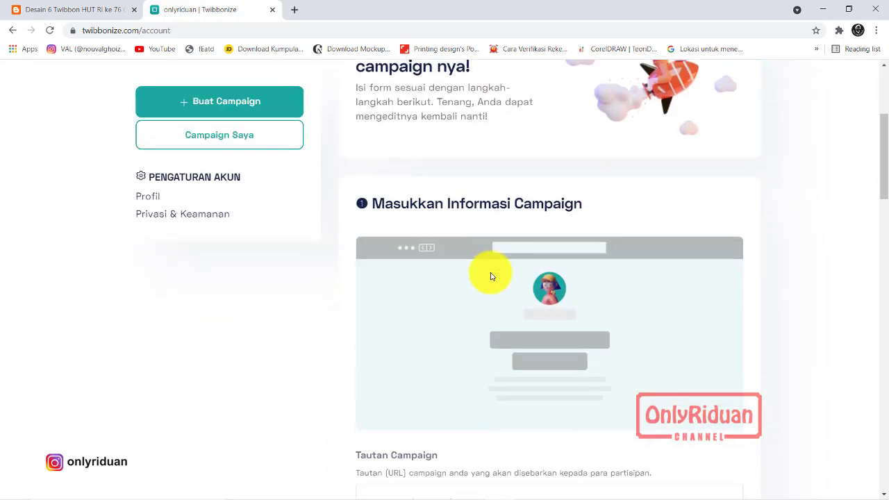
{"action": "left_click", "coordinate": [439, 388]}
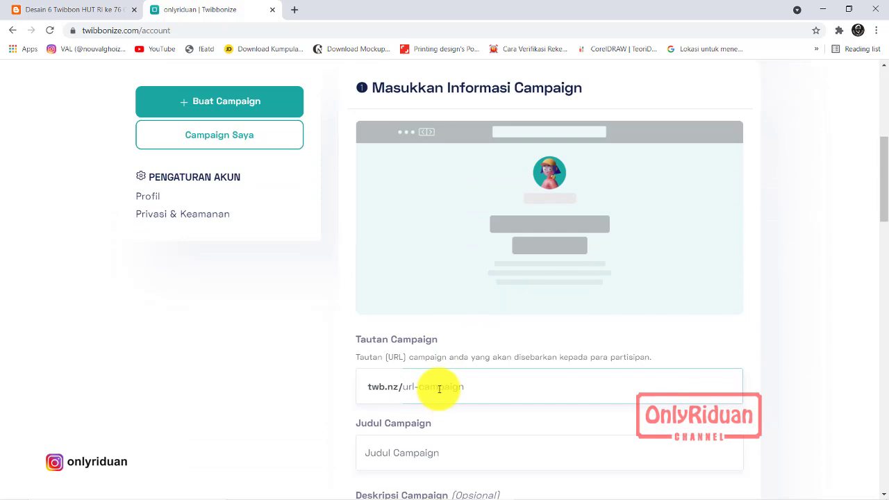
{"action": "type", "text": "hutri76th07"}
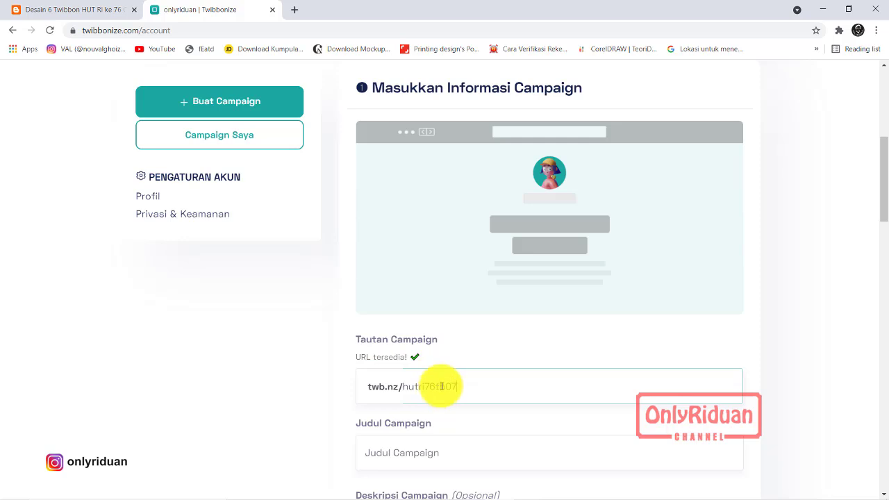
Title it 'HUT RI 76' with description 'Dirgahayu Kemerdekaan Republik Indonesia ke 76'
{"action": "scroll", "coordinate": [441, 386], "scroll_direction": "down", "scroll_amount": 3}
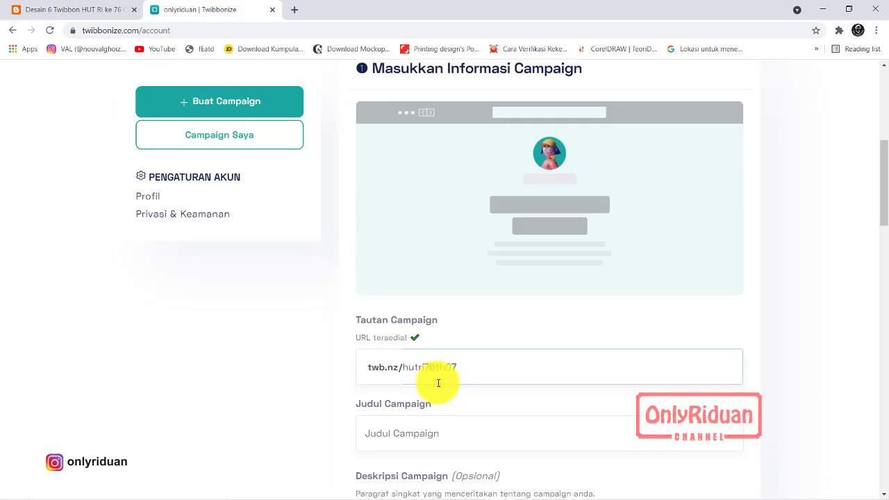
{"action": "left_click", "coordinate": [420, 278]}
{"action": "type", "text": "HUT R"}
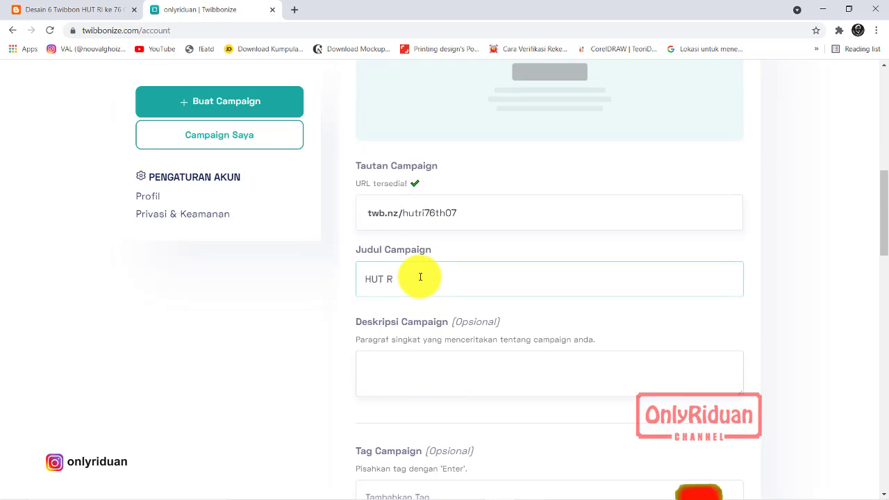
{"action": "type", "text": "I "}
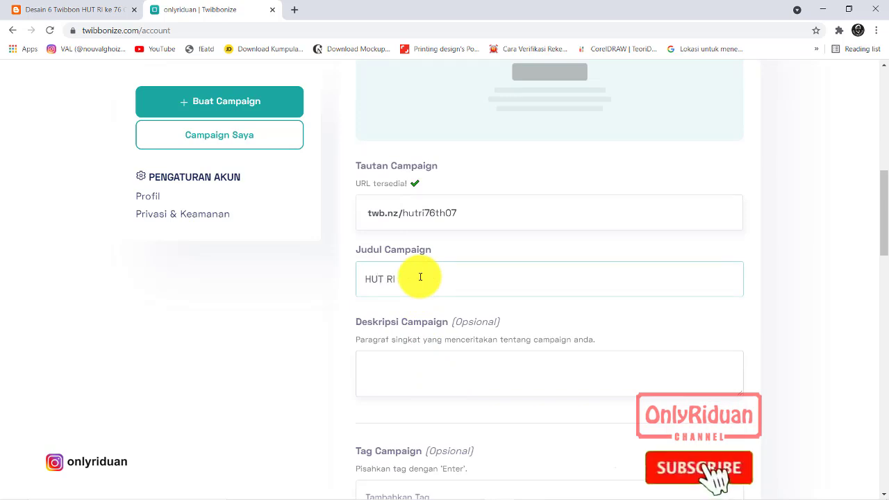
{"action": "type", "text": "76"}
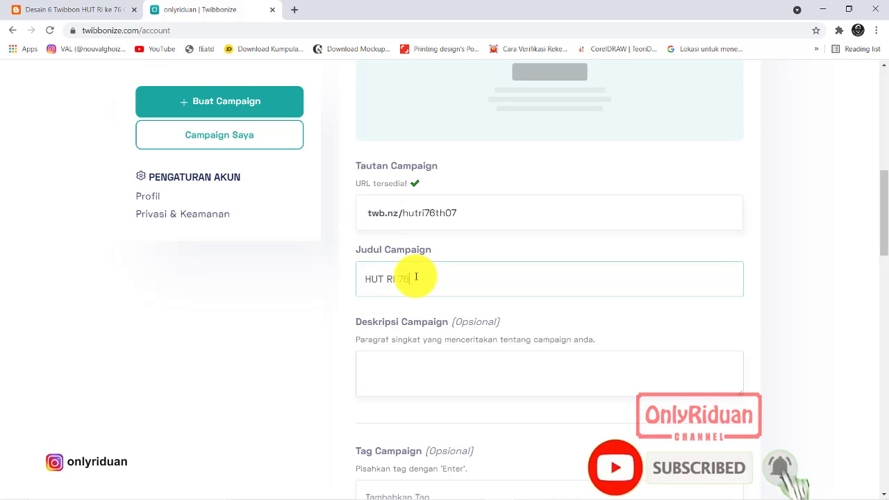
{"action": "left_click", "coordinate": [409, 366]}
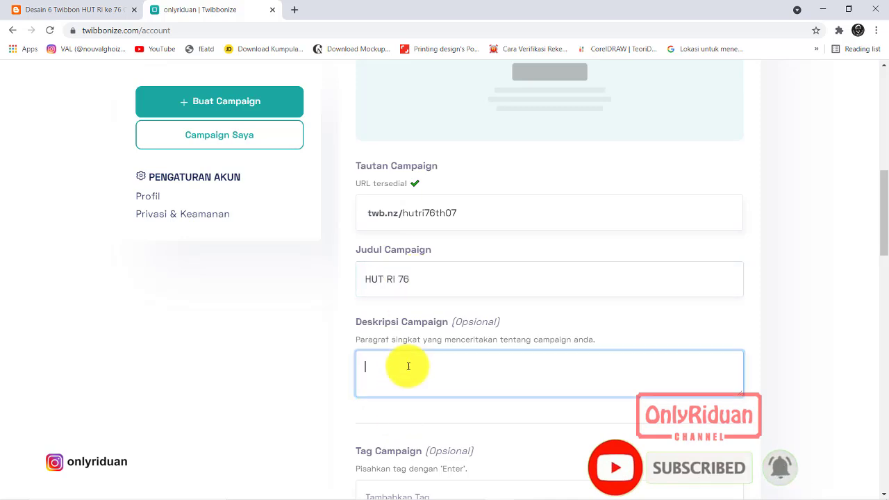
{"action": "type", "text": "Dirg"}
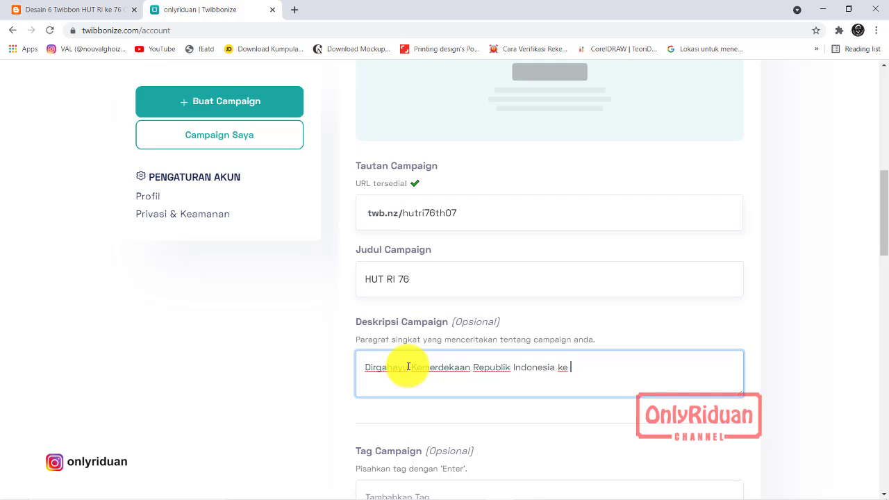
{"action": "type", "text": "76"}
Add the campaign tags 'HUT RI 76' and 'Hari Kemerdekaan Republik Indonesia'
{"action": "scroll", "coordinate": [417, 372], "scroll_direction": "down", "scroll_amount": 2}
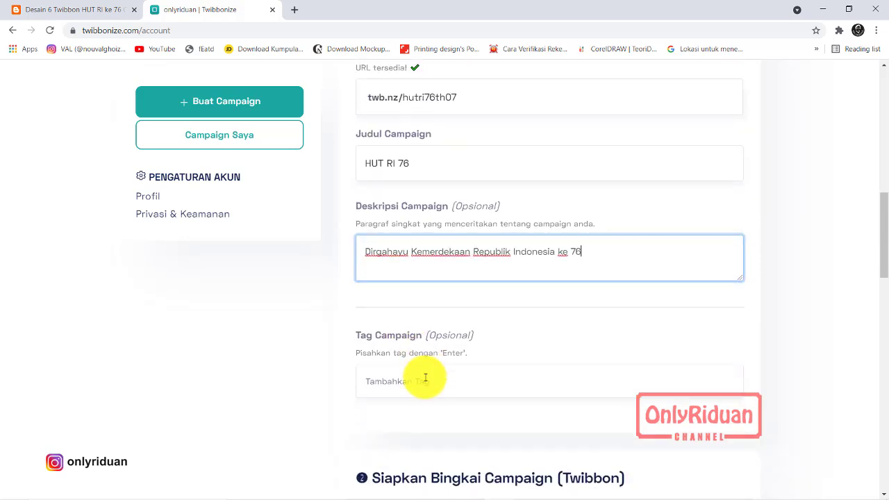
{"action": "left_click", "coordinate": [425, 378]}
{"action": "type", "text": "HUT "}
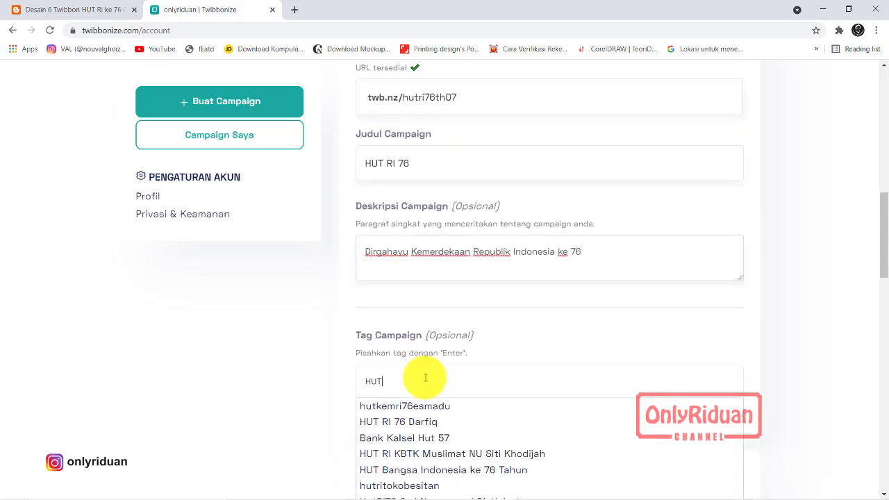
{"action": "type", "text": "R"}
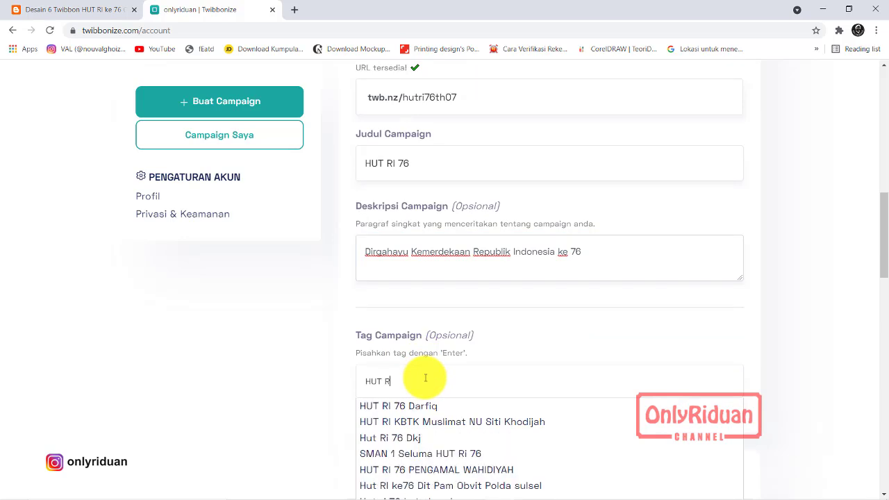
{"action": "type", "text": "I 76"}
{"action": "key", "text": "Return"}
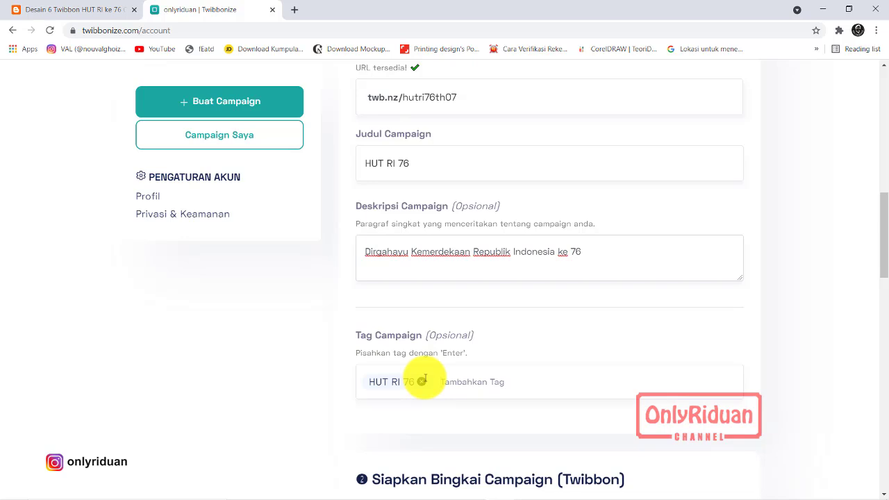
{"action": "type", "text": "Hari Ke"}
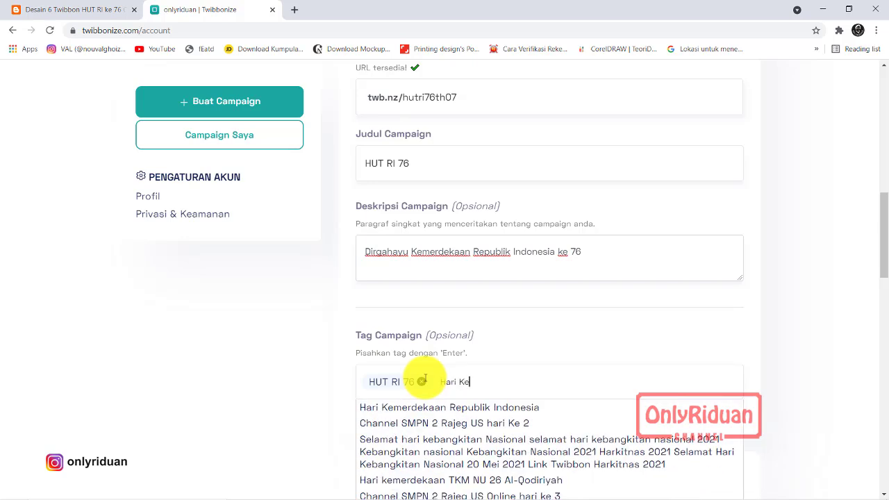
{"action": "type", "text": "merde"}
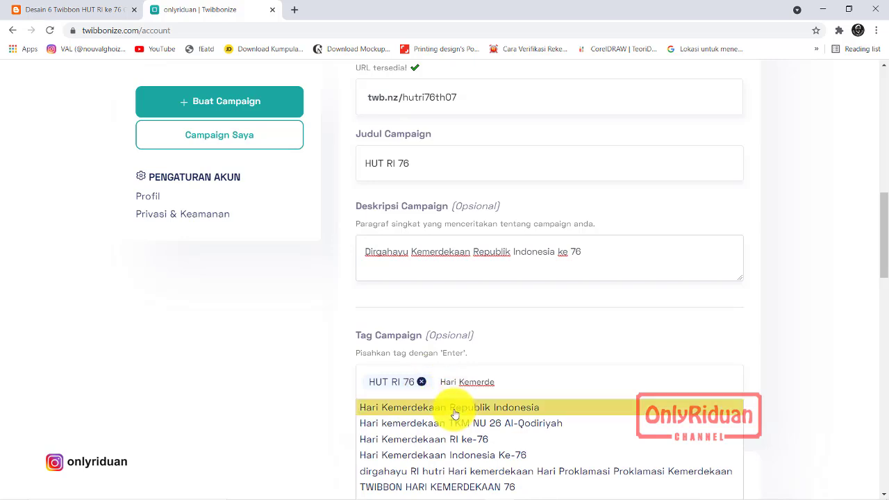
{"action": "left_click", "coordinate": [453, 408]}
Upload 'Twibbon HUT RI 76' from the Latihan folder as the campaign frame
{"action": "scroll", "coordinate": [477, 288], "scroll_direction": "down", "scroll_amount": 2}
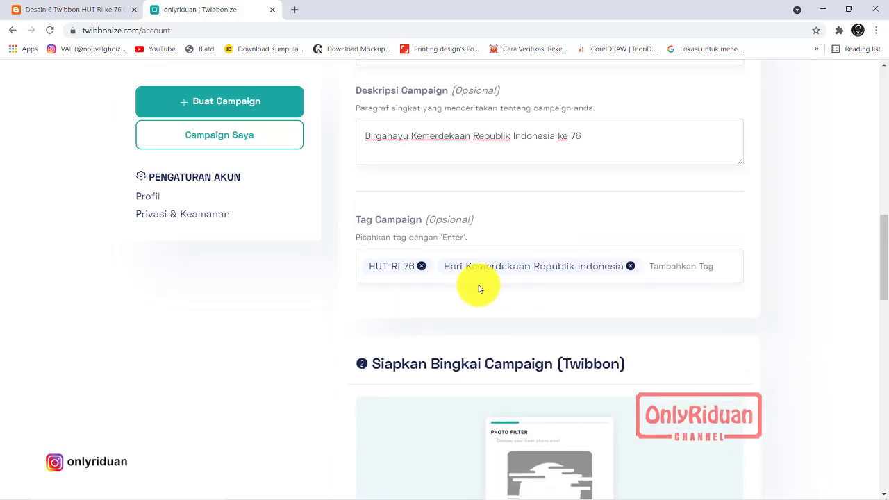
{"action": "scroll", "coordinate": [476, 288], "scroll_direction": "down", "scroll_amount": 2}
{"action": "scroll", "coordinate": [478, 288], "scroll_direction": "down", "scroll_amount": 3}
{"action": "scroll", "coordinate": [478, 288], "scroll_direction": "down", "scroll_amount": 2}
{"action": "scroll", "coordinate": [476, 284], "scroll_direction": "up", "scroll_amount": 1}
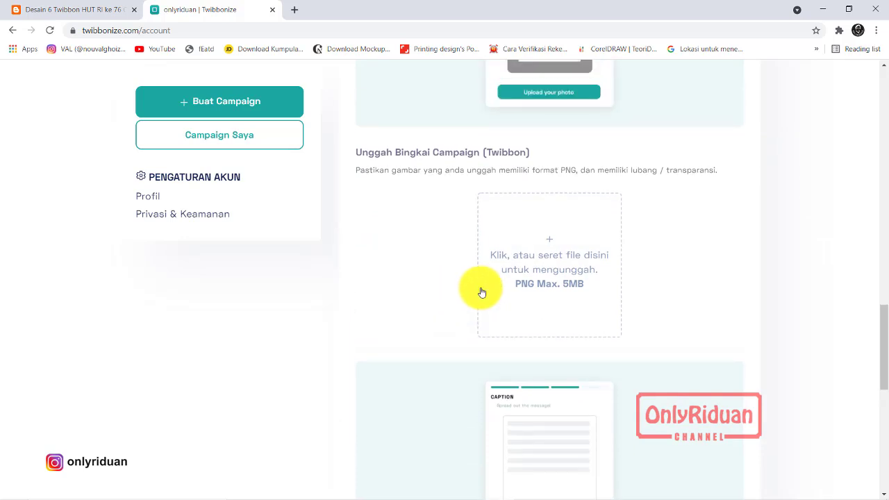
{"action": "left_click", "coordinate": [545, 276]}
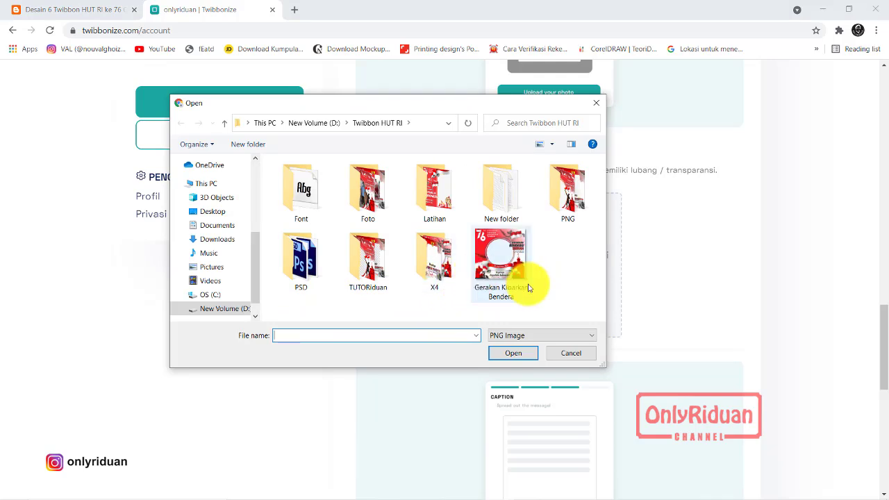
{"action": "left_click", "coordinate": [433, 211]}
{"action": "double_click", "coordinate": [433, 211]}
{"action": "left_click", "coordinate": [317, 214]}
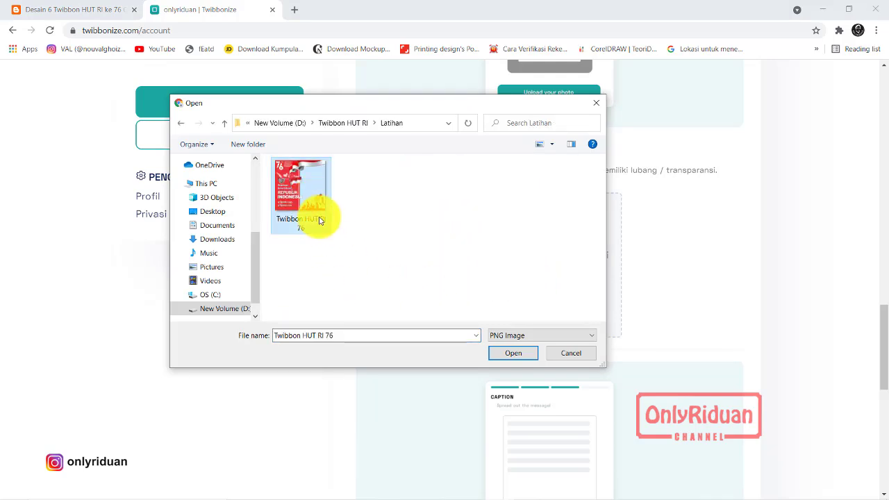
{"action": "left_click", "coordinate": [507, 353]}
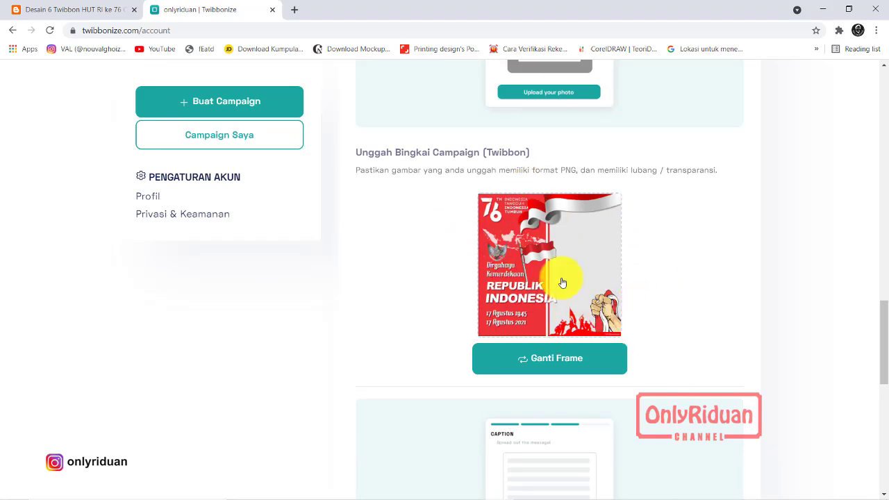
{"action": "scroll", "coordinate": [621, 284], "scroll_direction": "down", "scroll_amount": 3}
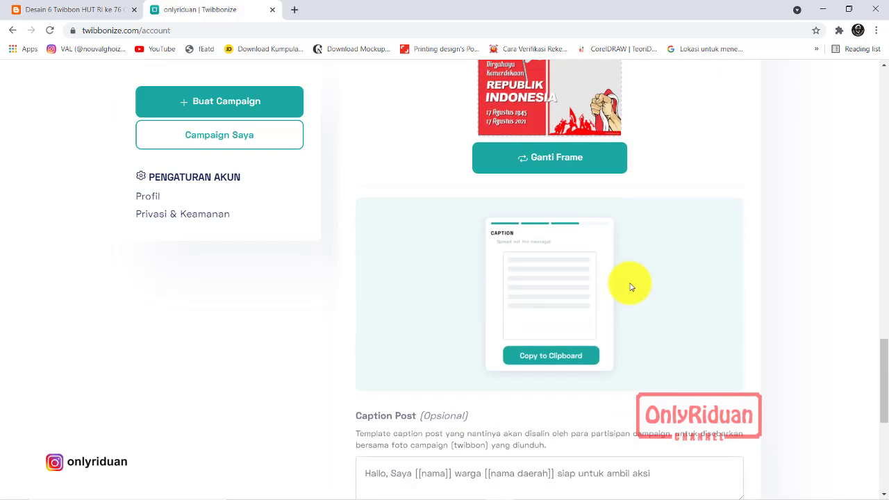
{"action": "scroll", "coordinate": [631, 285], "scroll_direction": "down", "scroll_amount": 4}
{"action": "scroll", "coordinate": [433, 294], "scroll_direction": "up", "scroll_amount": 3}
{"action": "scroll", "coordinate": [433, 302], "scroll_direction": "up", "scroll_amount": 3}
Copy the description into Caption Post and publish the campaign with Mulai Campaign
{"action": "scroll", "coordinate": [433, 244], "scroll_direction": "up", "scroll_amount": 3}
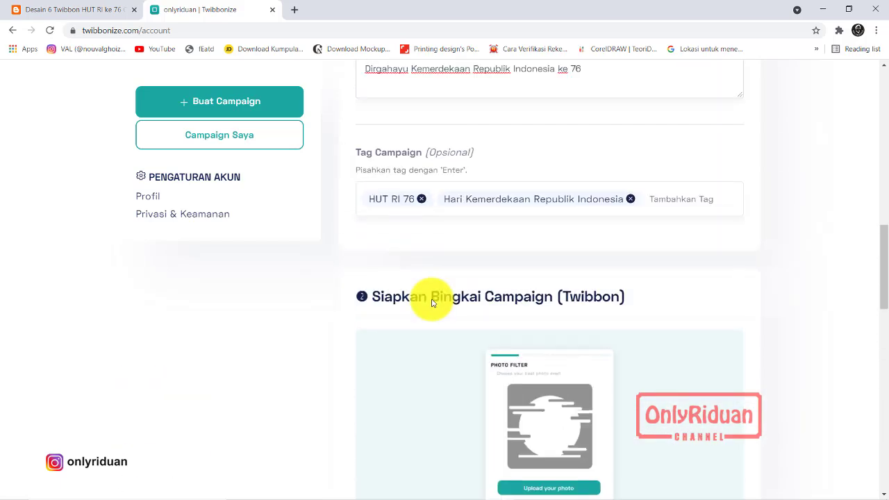
{"action": "scroll", "coordinate": [529, 300], "scroll_direction": "up", "scroll_amount": 3}
{"action": "left_click_drag", "start_coordinate": [594, 252], "coordinate": [327, 254]}
{"action": "key", "text": "ctrl+c"}
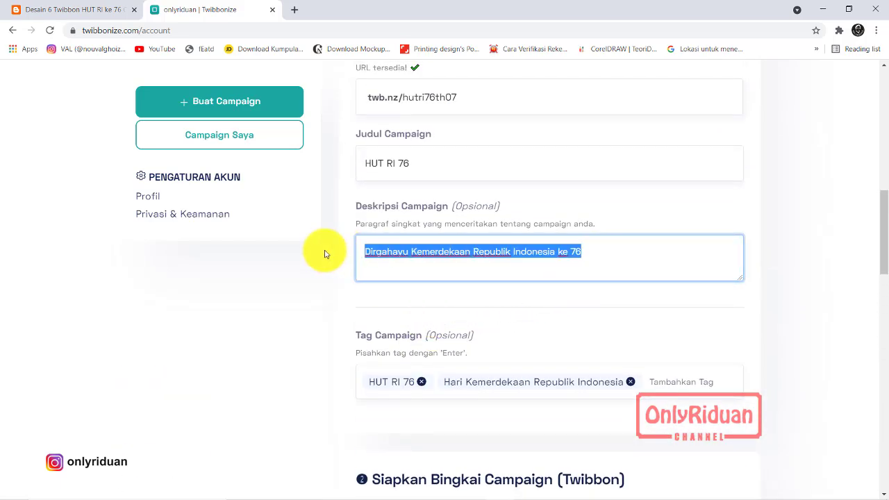
{"action": "scroll", "coordinate": [605, 351], "scroll_direction": "down", "scroll_amount": 5}
{"action": "scroll", "coordinate": [610, 353], "scroll_direction": "down", "scroll_amount": 5}
{"action": "scroll", "coordinate": [607, 352], "scroll_direction": "down", "scroll_amount": 3}
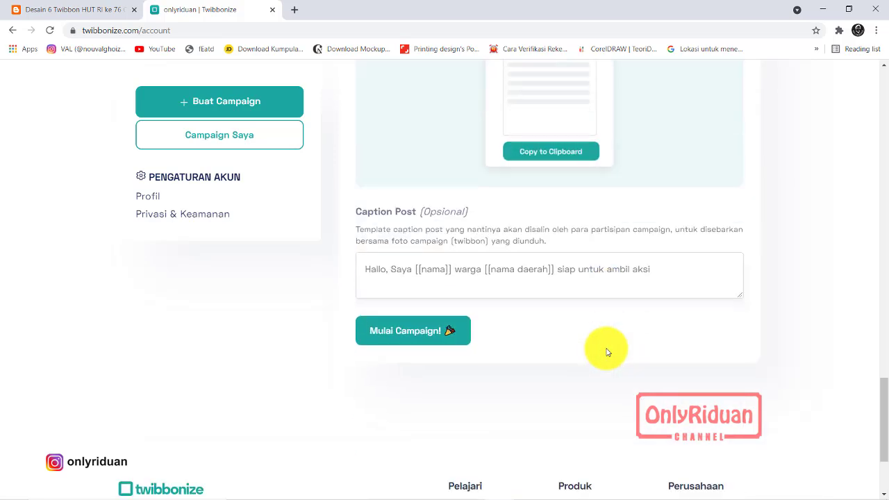
{"action": "left_click", "coordinate": [384, 271]}
{"action": "key", "text": "ctrl+v"}
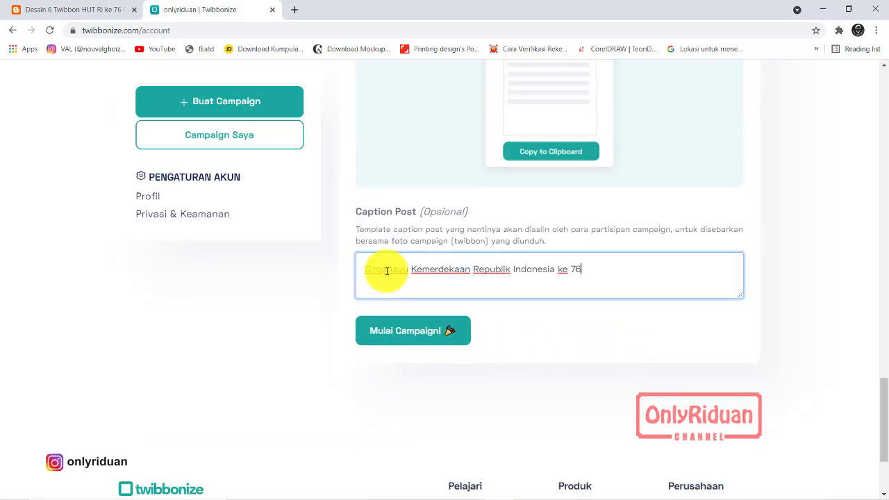
{"action": "scroll", "coordinate": [499, 368], "scroll_direction": "up", "scroll_amount": 1}
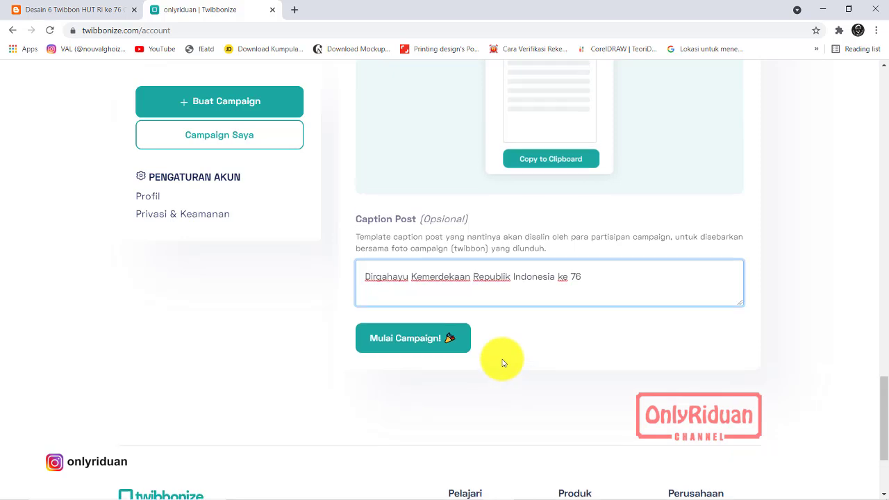
{"action": "left_click", "coordinate": [409, 393]}
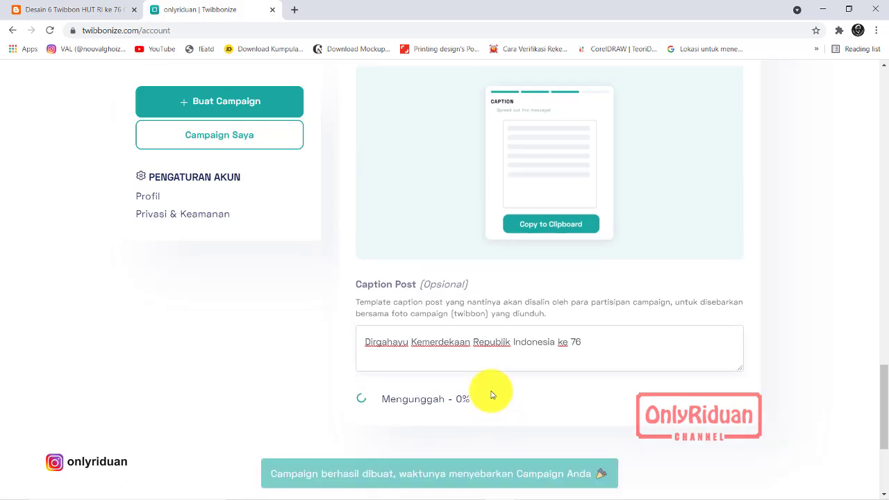
Find the new HUT RI 76 campaign in Campaign Saya and click its thumbnail
{"action": "scroll", "coordinate": [502, 353], "scroll_direction": "down", "scroll_amount": 1}
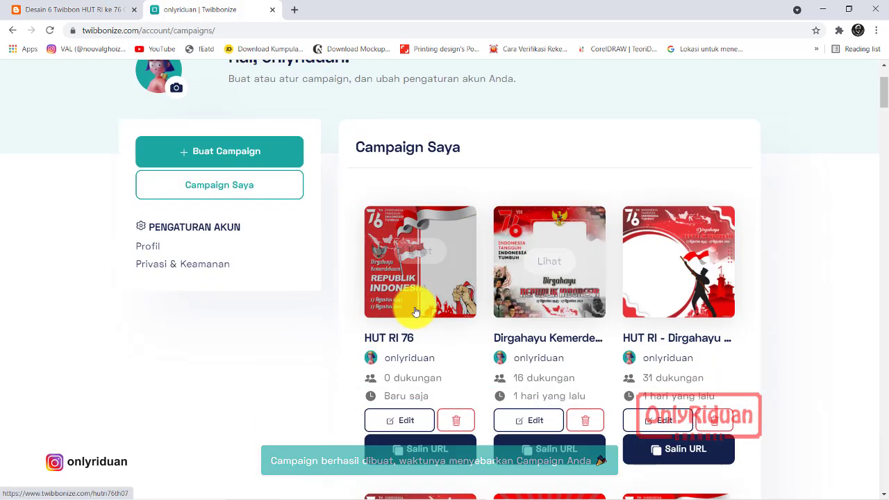
{"action": "scroll", "coordinate": [293, 354], "scroll_direction": "down", "scroll_amount": 1}
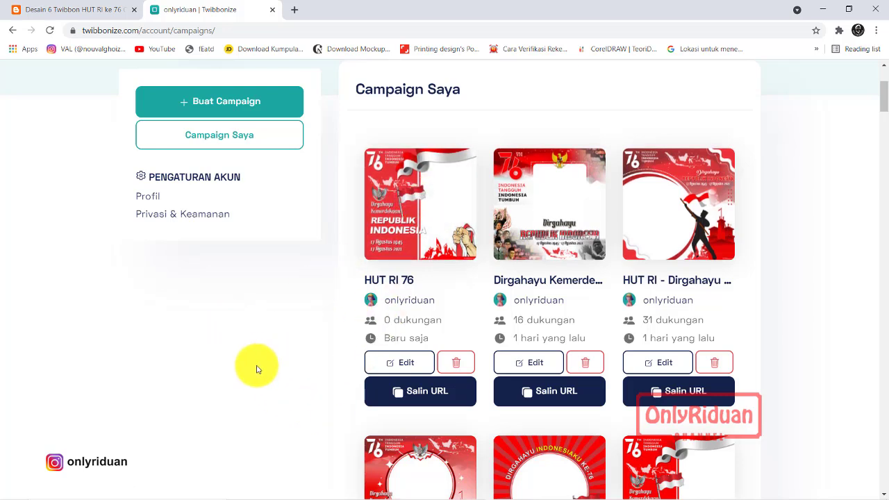
{"action": "left_click", "coordinate": [431, 394]}
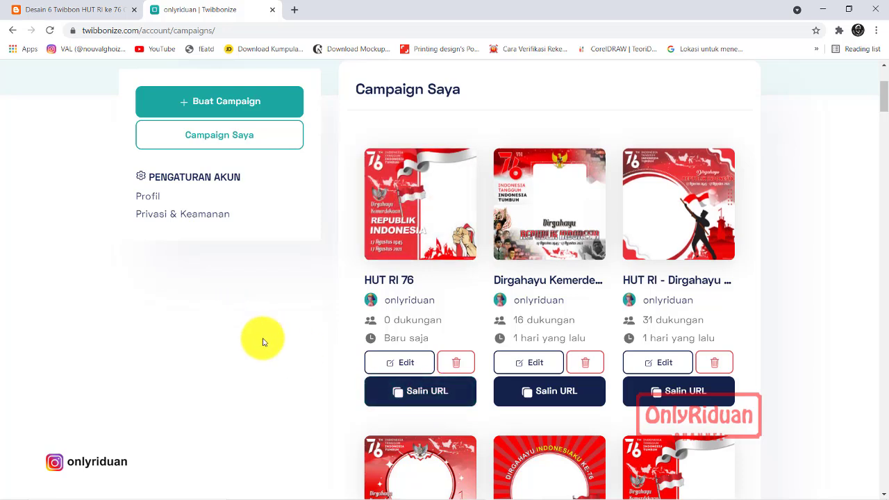
Open the HUT RI 76 campaign page and load the couple's photo from the Twibbon HUT RI folder
{"action": "left_click", "coordinate": [419, 209]}
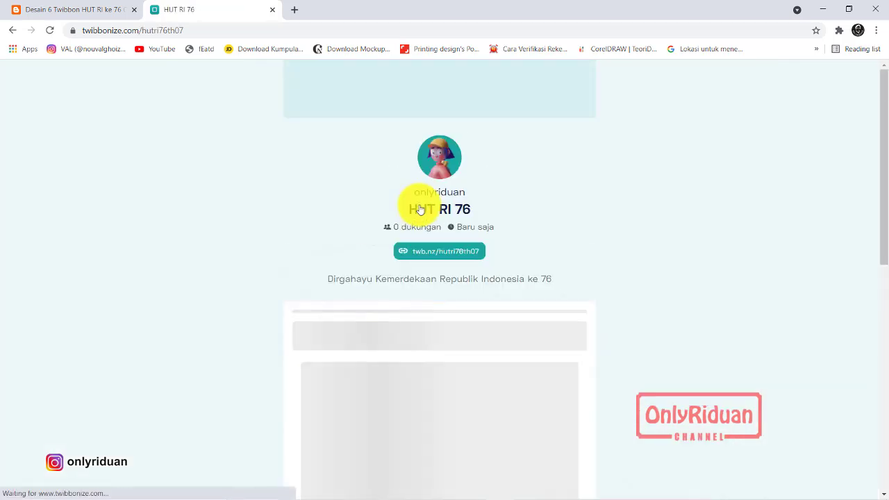
{"action": "scroll", "coordinate": [494, 273], "scroll_direction": "down", "scroll_amount": 4}
{"action": "scroll", "coordinate": [522, 288], "scroll_direction": "down", "scroll_amount": 1}
{"action": "scroll", "coordinate": [476, 239], "scroll_direction": "up", "scroll_amount": 1}
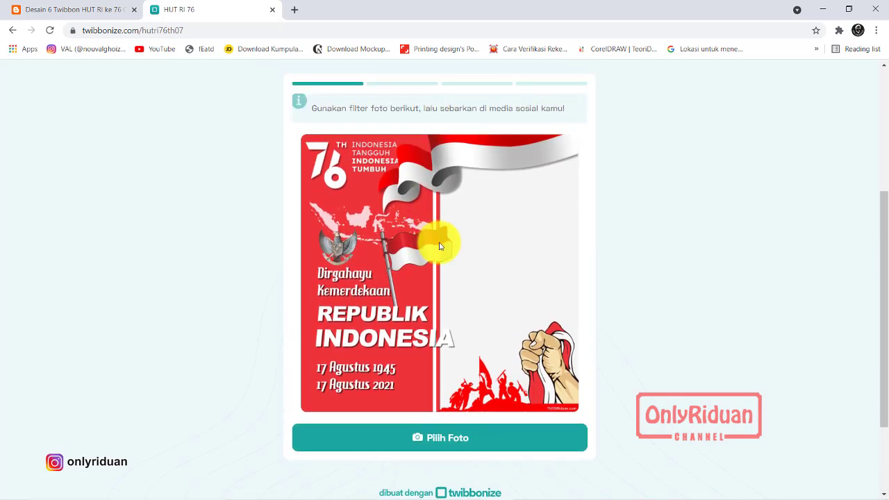
{"action": "left_click", "coordinate": [455, 444]}
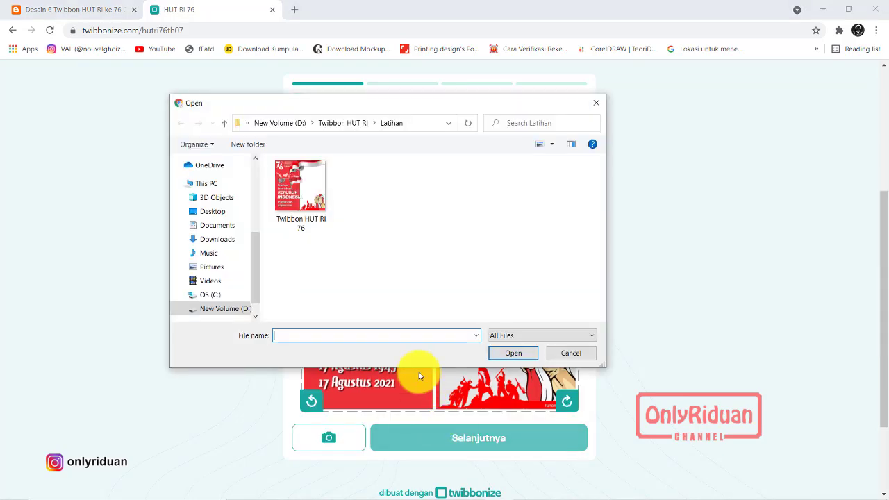
{"action": "left_click", "coordinate": [341, 123]}
{"action": "left_click", "coordinate": [492, 254]}
{"action": "left_click", "coordinate": [497, 352]}
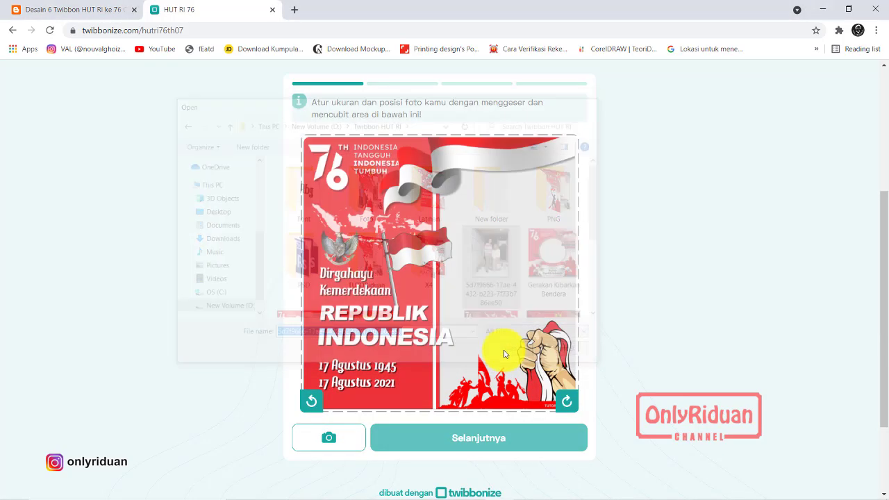
Zoom and position the photo inside the frame, then continue with Selanjutnya
{"action": "scroll", "coordinate": [533, 260], "scroll_direction": "down", "scroll_amount": 2}
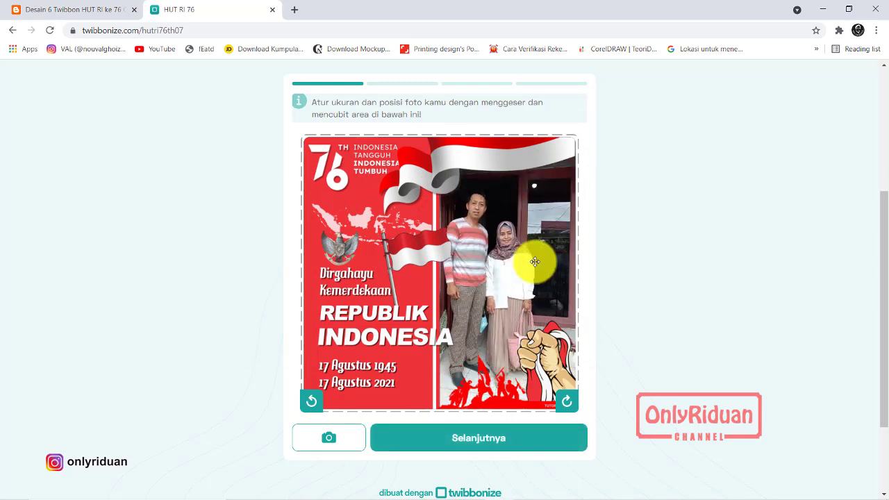
{"action": "scroll", "coordinate": [532, 260], "scroll_direction": "up", "scroll_amount": 2}
{"action": "scroll", "coordinate": [528, 258], "scroll_direction": "up", "scroll_amount": 1}
{"action": "scroll", "coordinate": [518, 257], "scroll_direction": "down", "scroll_amount": 1}
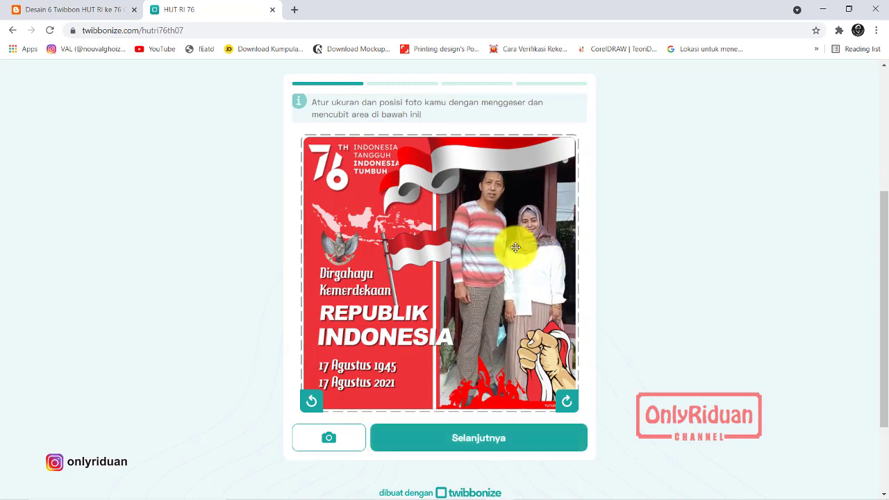
{"action": "scroll", "coordinate": [517, 254], "scroll_direction": "up", "scroll_amount": 1}
{"action": "scroll", "coordinate": [515, 247], "scroll_direction": "up", "scroll_amount": 1}
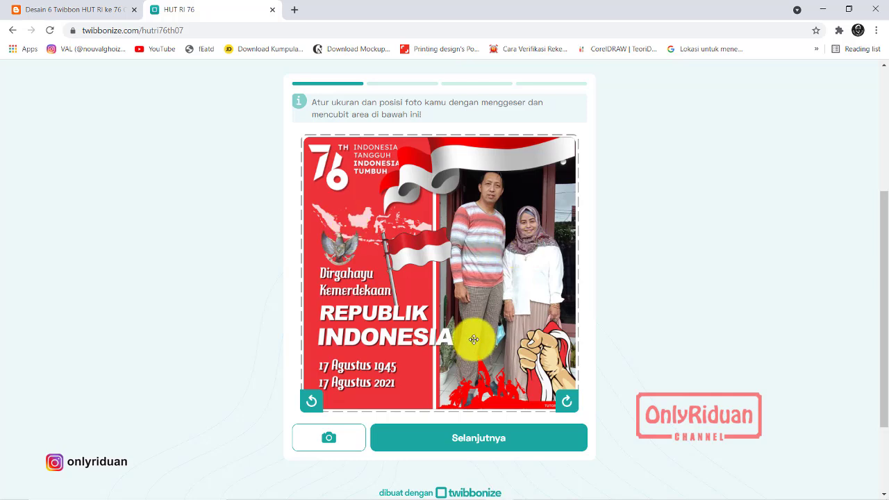
{"action": "left_click", "coordinate": [474, 442]}
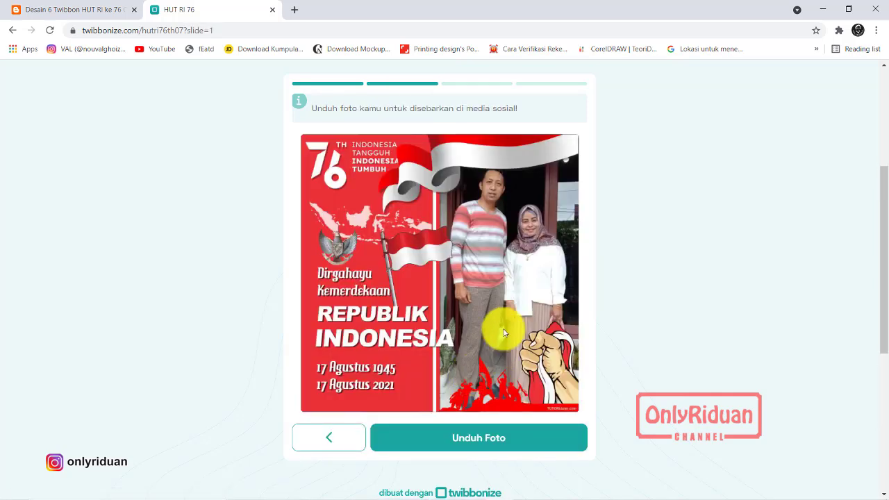
Download the framed photo as a JPG, view it in Photos, and close the viewer
{"action": "left_click", "coordinate": [479, 437]}
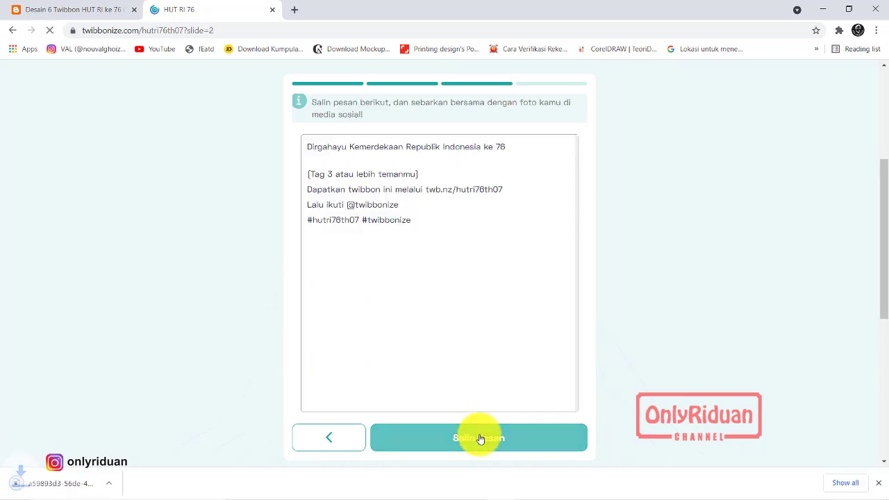
{"action": "left_click", "coordinate": [62, 484]}
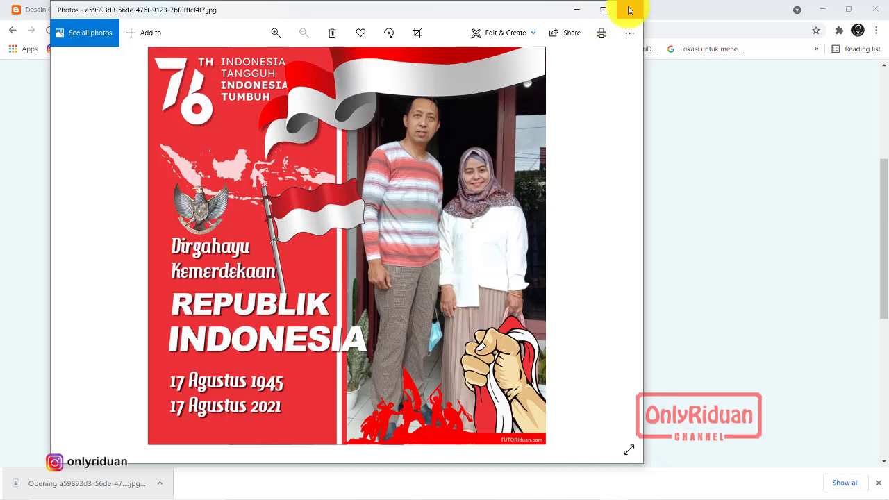
{"action": "left_click", "coordinate": [630, 11]}
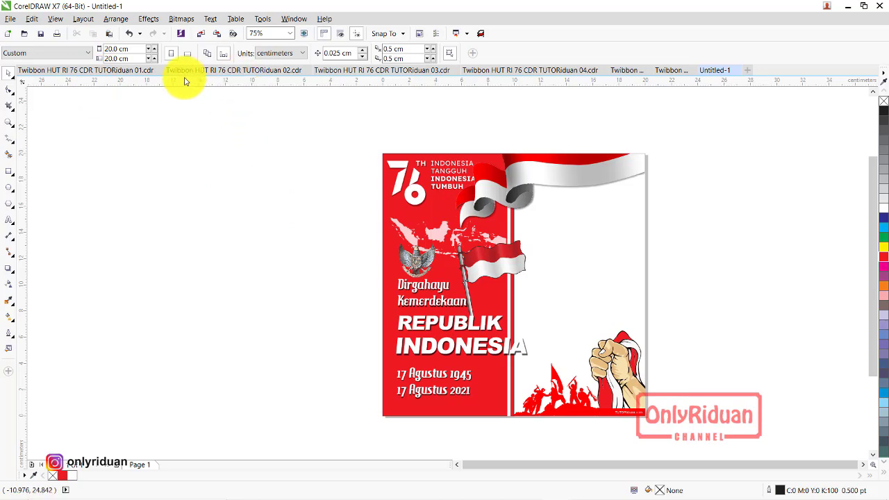
View CorelDRAW twibbon designs 01 to 05 and Kibarkan Bendera, then switch to Photoshop
{"action": "left_click", "coordinate": [108, 72]}
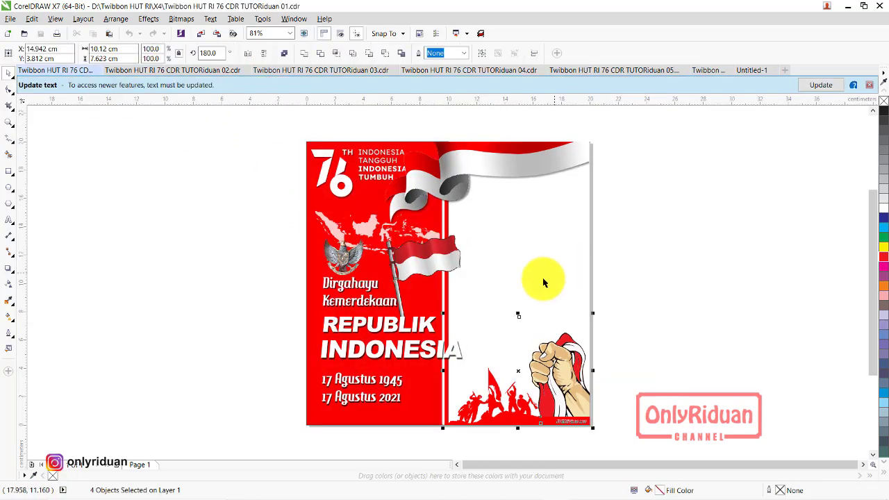
{"action": "left_click", "coordinate": [852, 83]}
{"action": "left_click", "coordinate": [216, 72]}
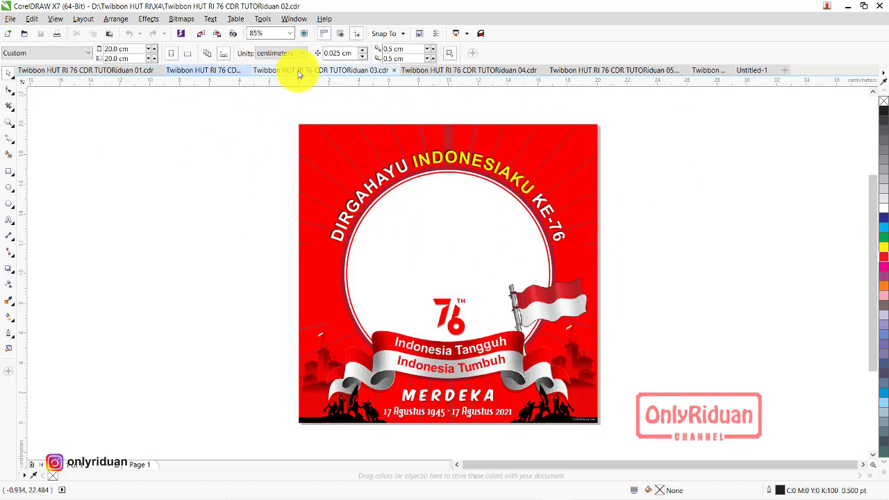
{"action": "left_click", "coordinate": [298, 73]}
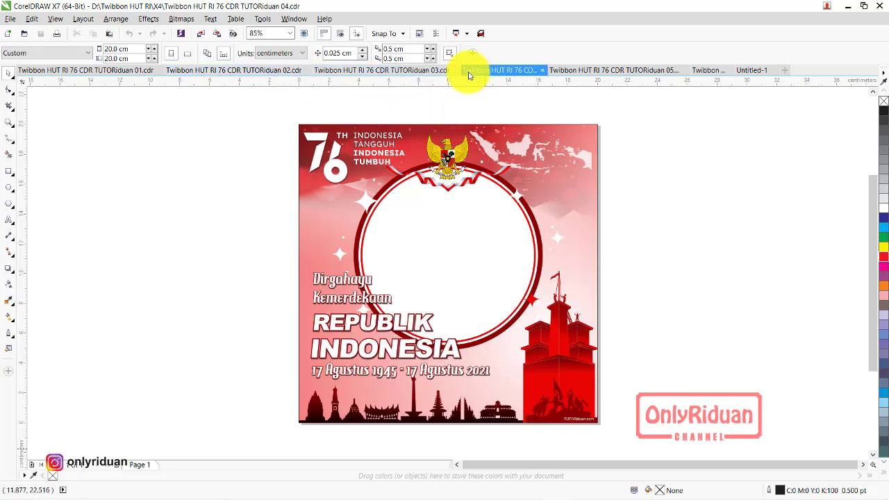
{"action": "left_click", "coordinate": [464, 72]}
{"action": "left_click", "coordinate": [608, 71]}
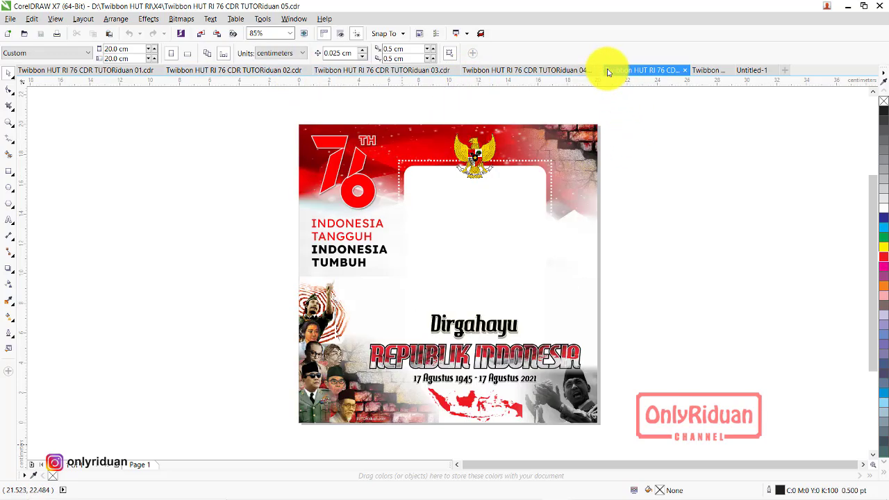
{"action": "left_click", "coordinate": [704, 71]}
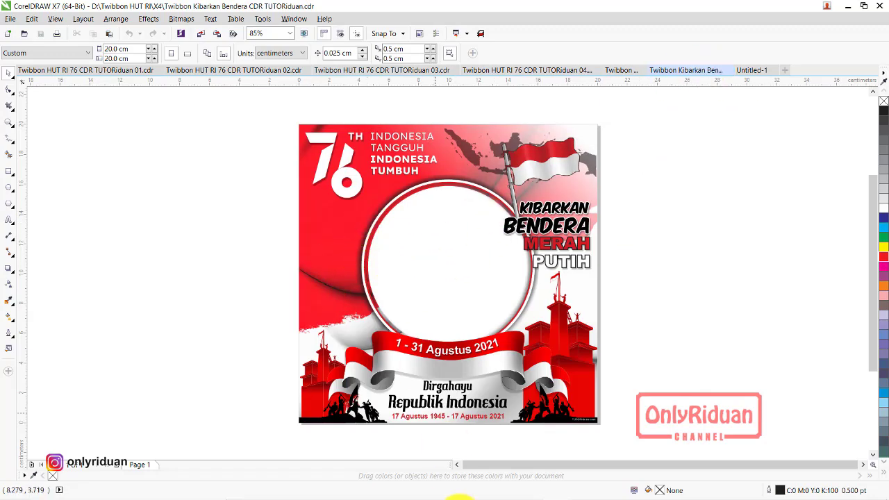
{"action": "left_click", "coordinate": [472, 490]}
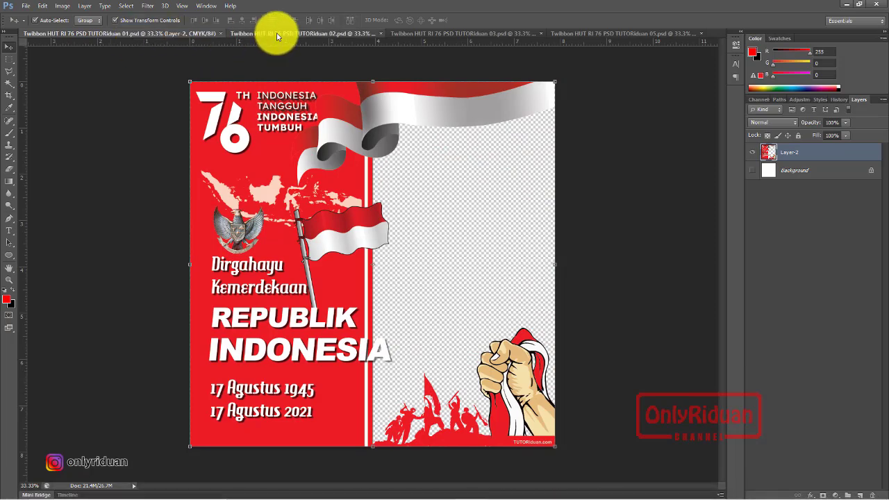
Display the 02, 03 and 05 PSD twibbon templates in turn
{"action": "left_click", "coordinate": [277, 33]}
{"action": "left_click", "coordinate": [494, 34]}
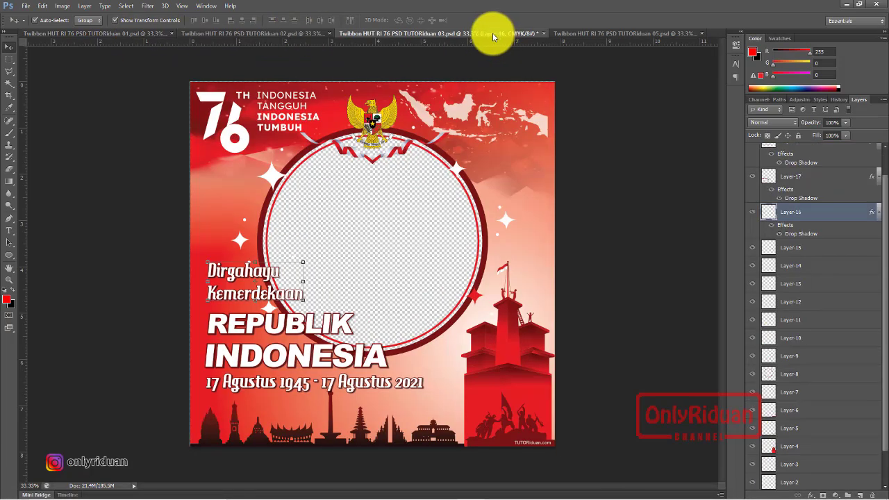
{"action": "left_click", "coordinate": [605, 33]}
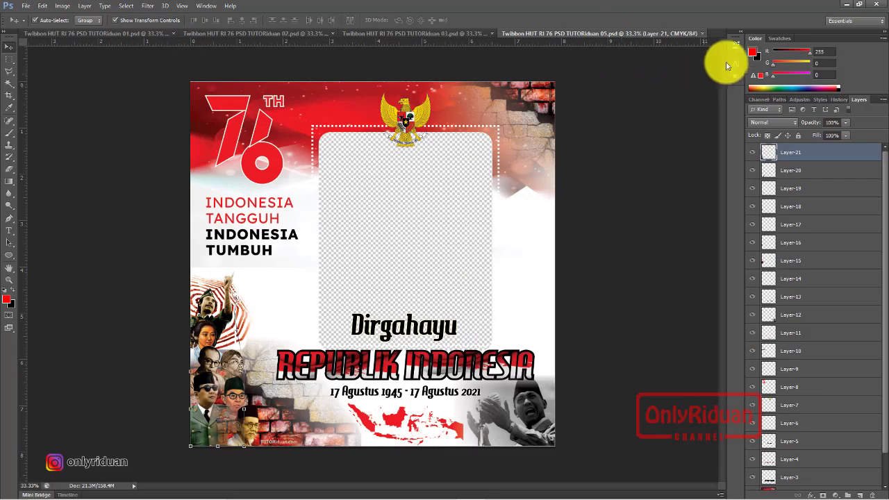